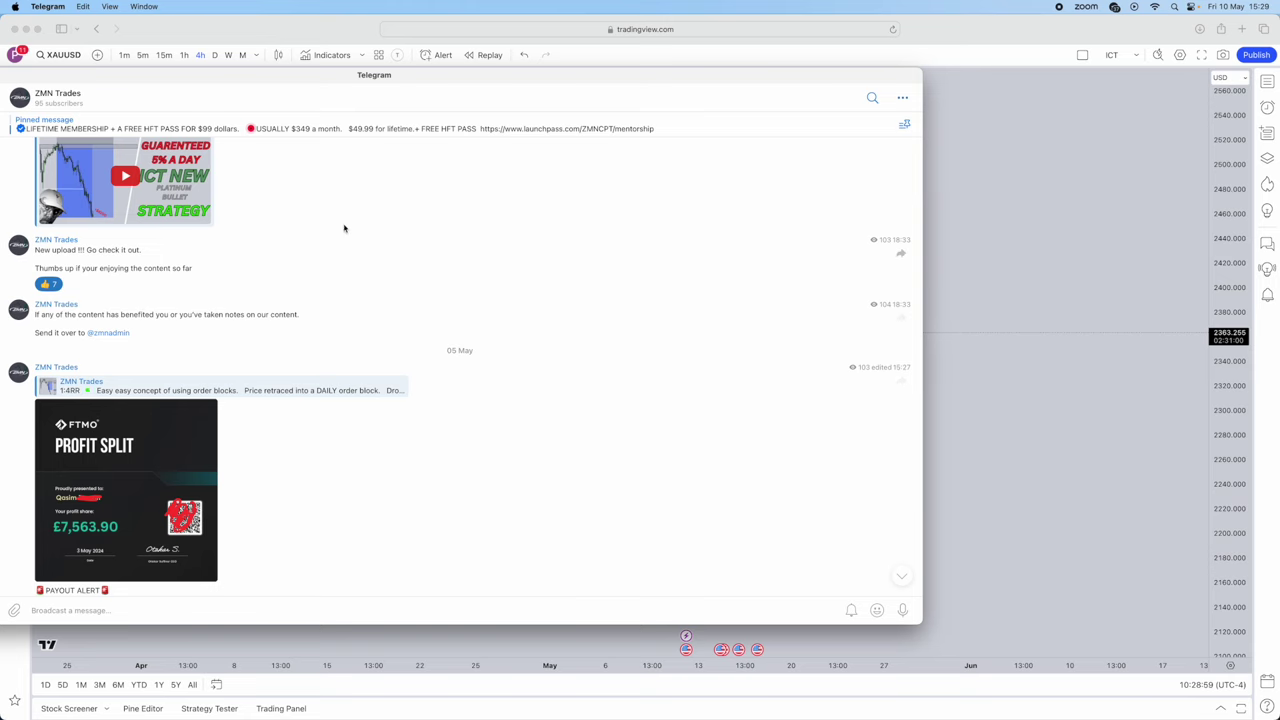
# Skim the posts in the ZMN Trades Telegram channel, minimise its window and switch to the TradingView chart.
pyautogui.scroll(-15, 331, 237)
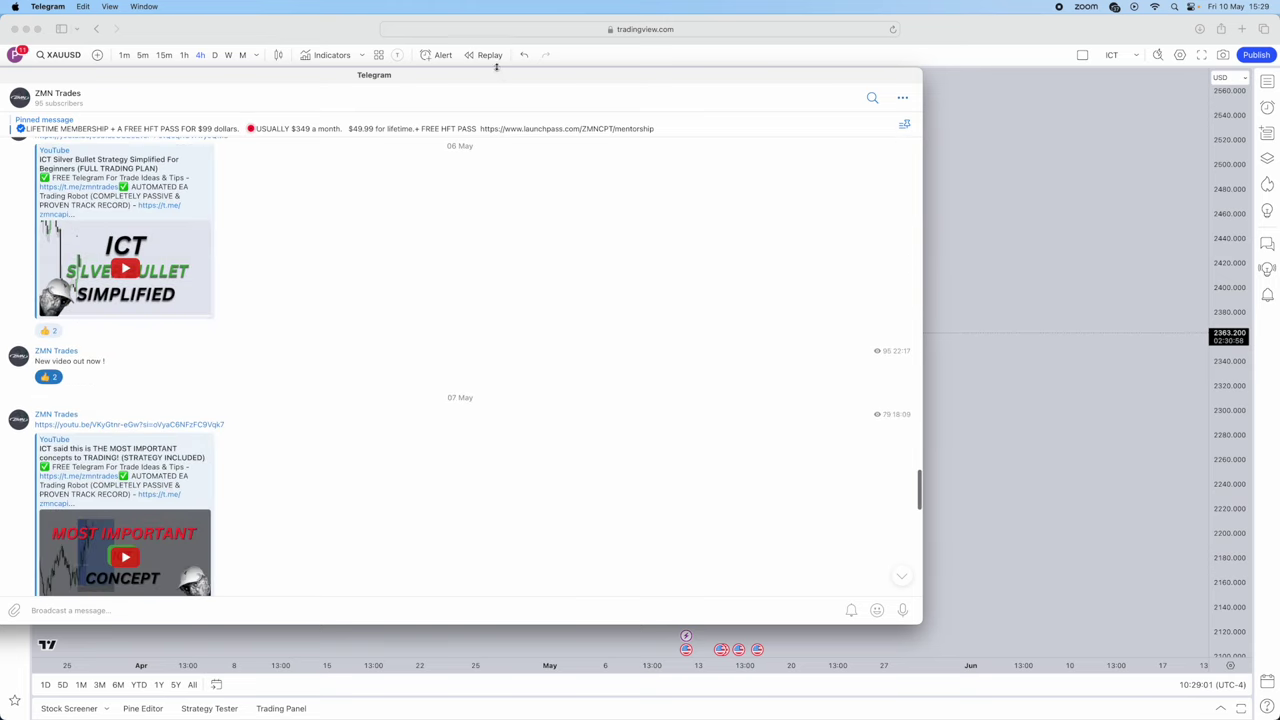
pyautogui.doubleClick(496, 74)
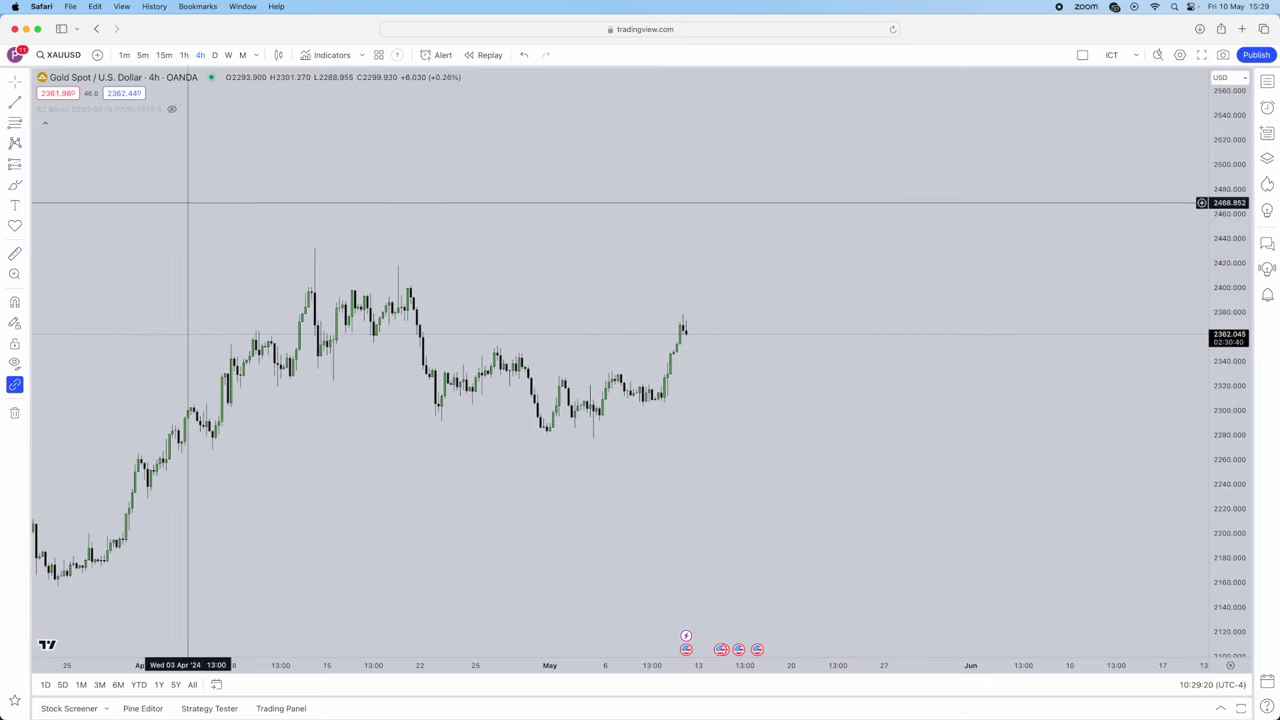
# Write the text note "liquidity most important concept" above the April candles on the XAUUSD chart.
pyautogui.click(352, 174)
pyautogui.write('liquid')
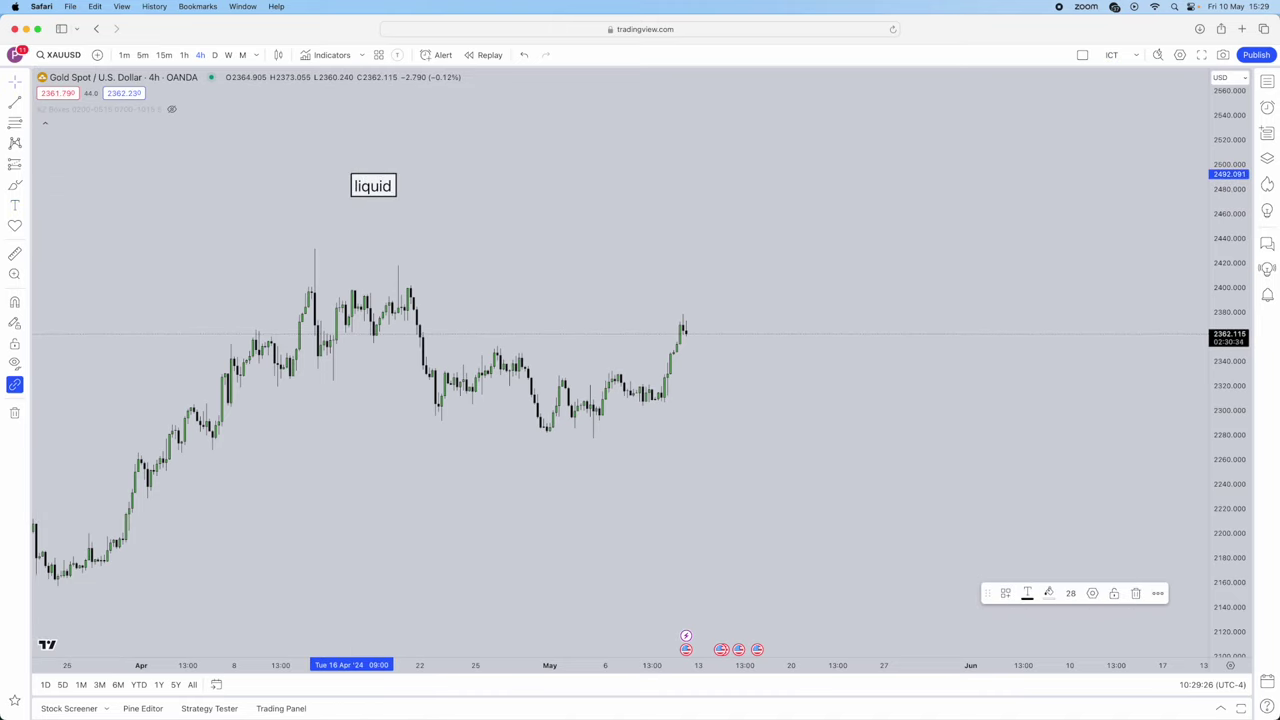
pyautogui.write('ity most important concept')
# Move the "liquidity most important concept" note into the empty chart area above and beyond the latest candles.
pyautogui.moveTo(584, 313); pyautogui.dragTo(518, 403)
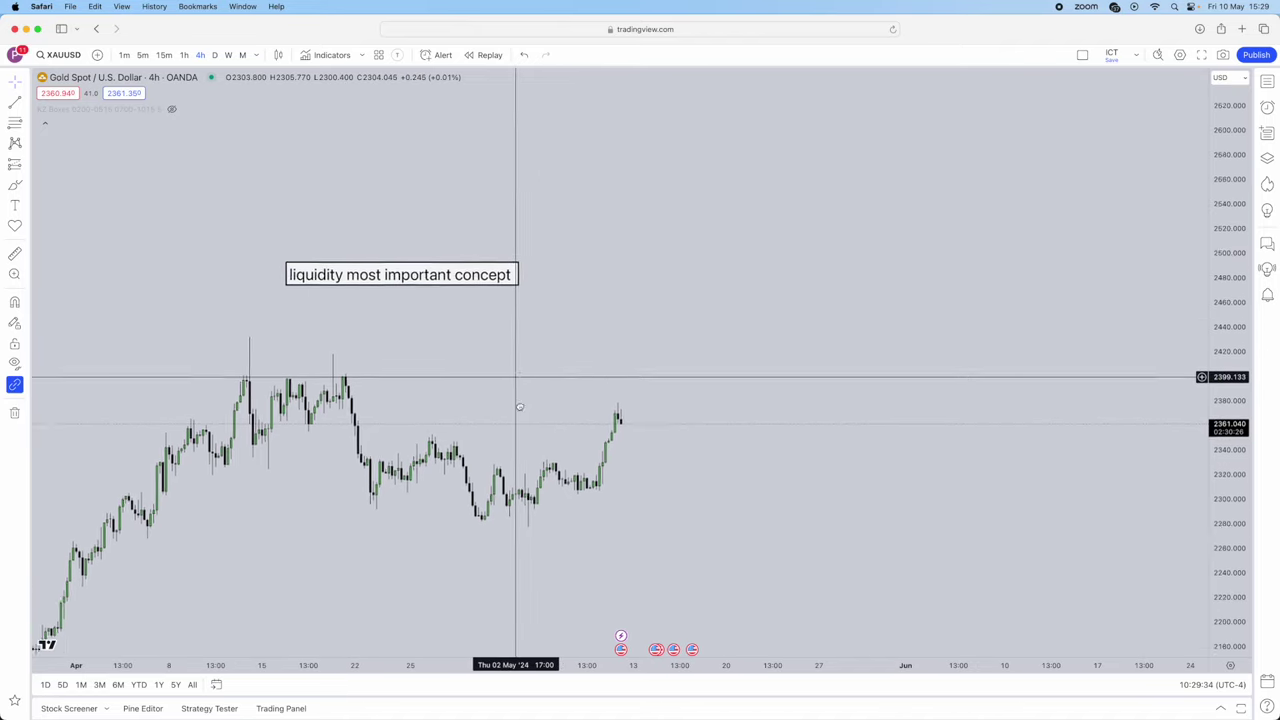
pyautogui.moveTo(486, 306); pyautogui.dragTo(871, 260)
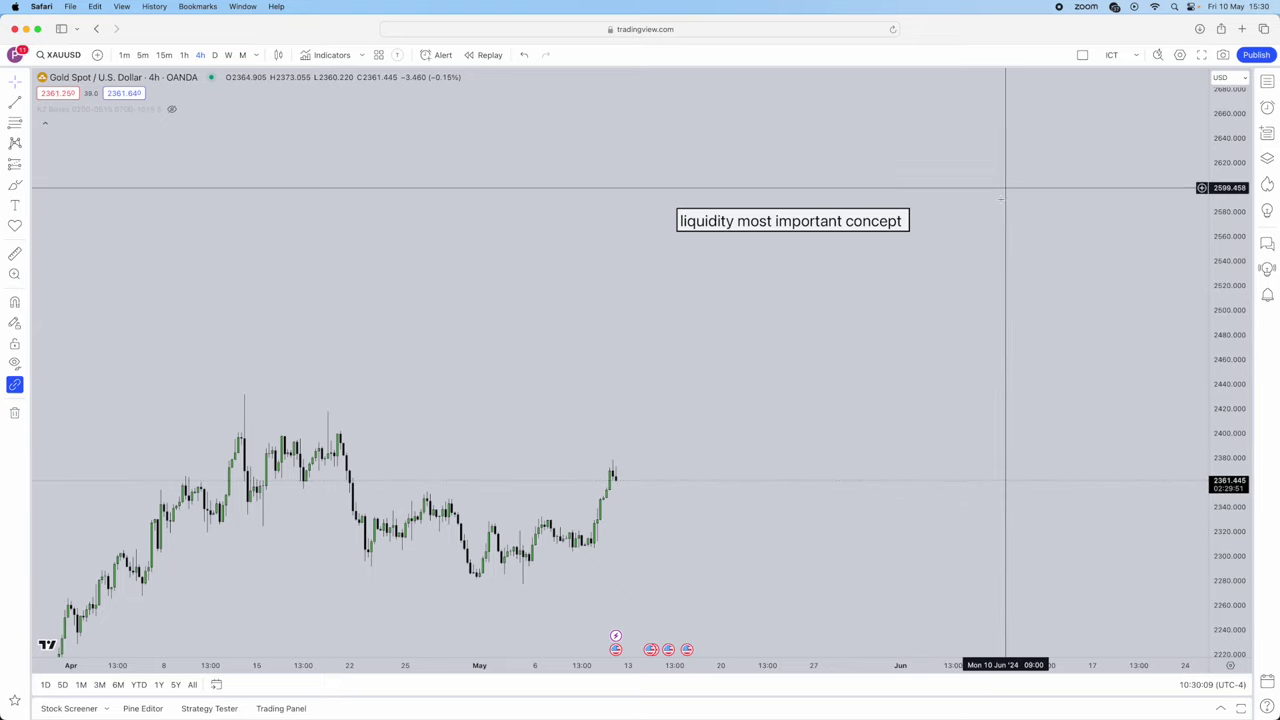
pyautogui.moveTo(850, 221); pyautogui.dragTo(956, 152)
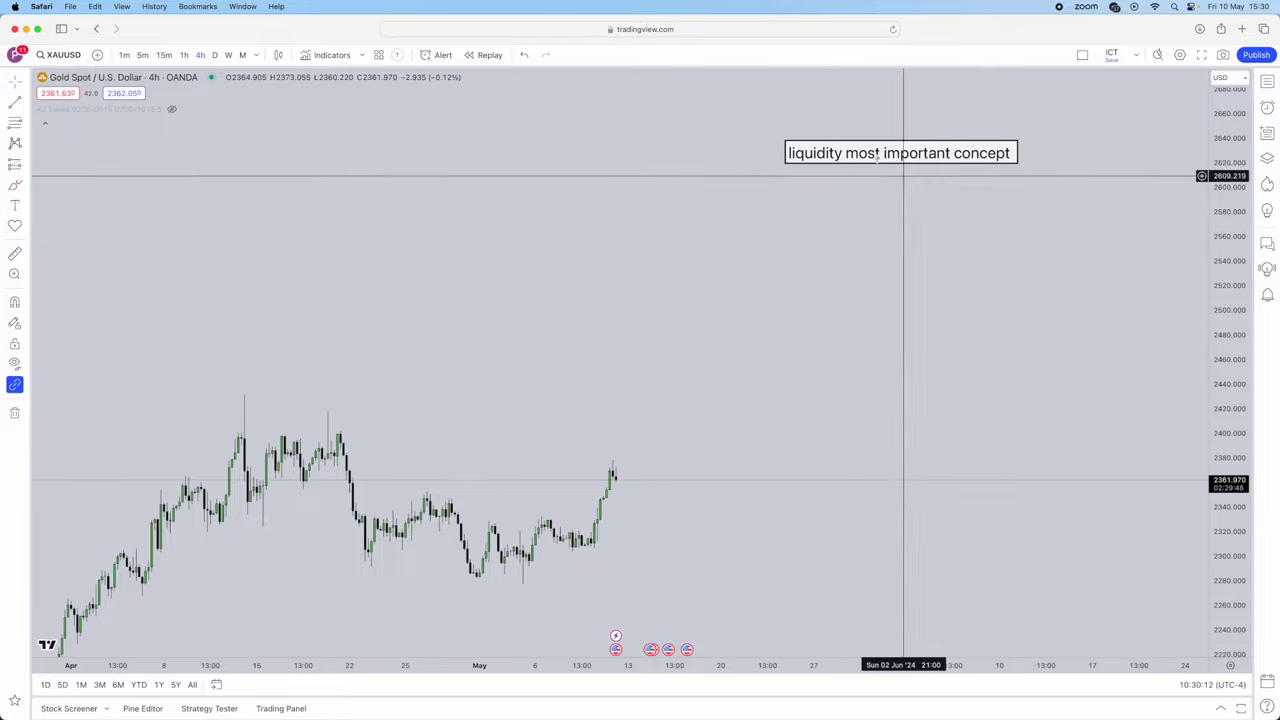
# Add a second text note reading "LOKZ 2am-5am" below the first one, and check the chart's time zone setting.
pyautogui.click(14, 205)
pyautogui.click(780, 186)
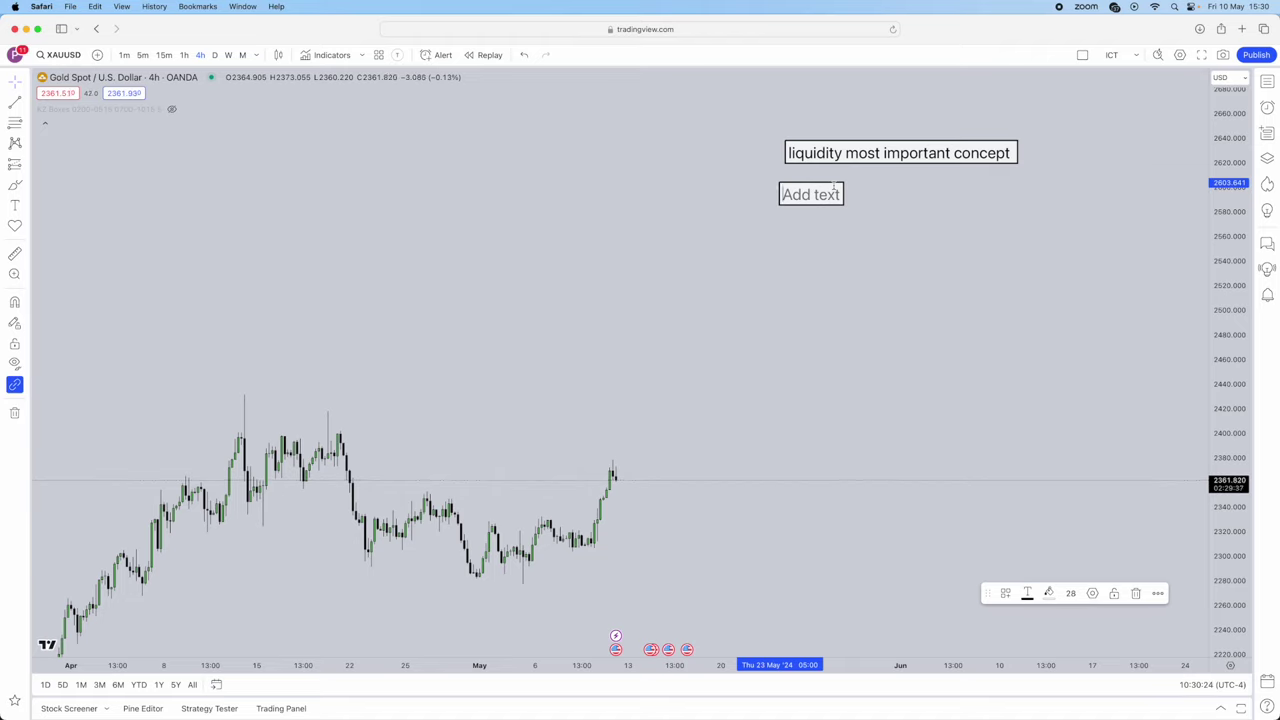
pyautogui.write('LOKZ ')
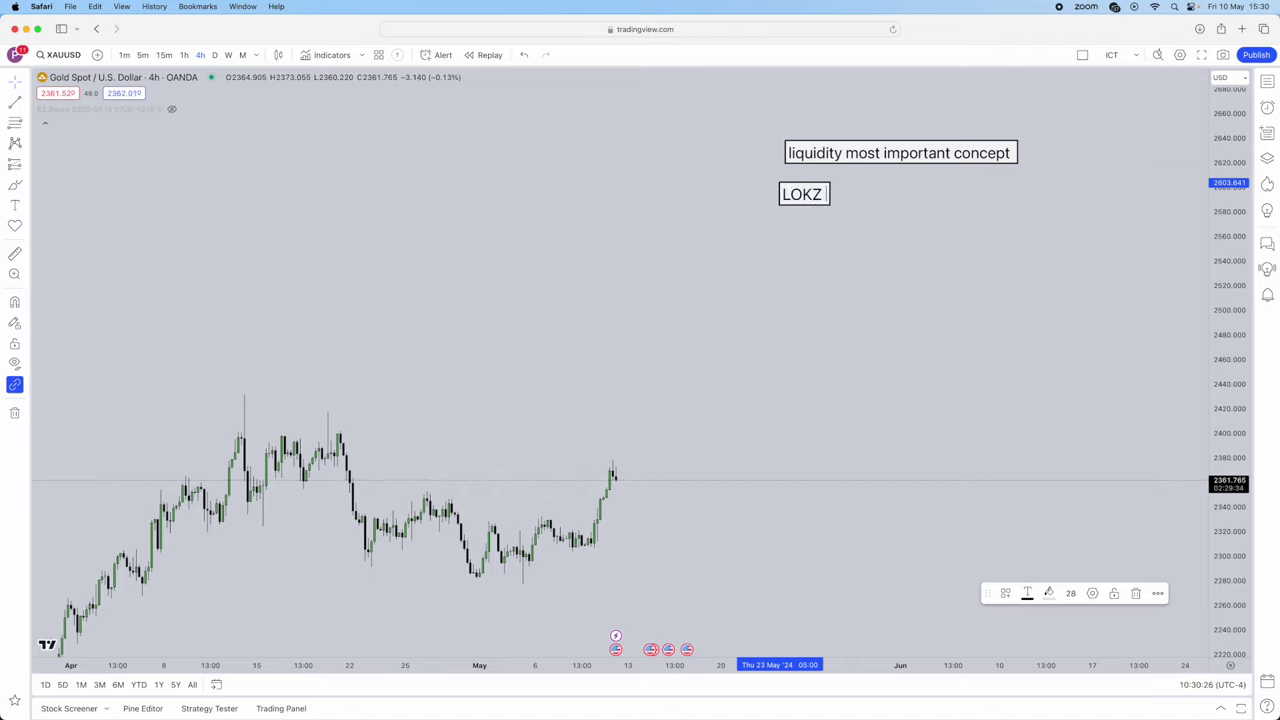
pyautogui.write('2am-5am')
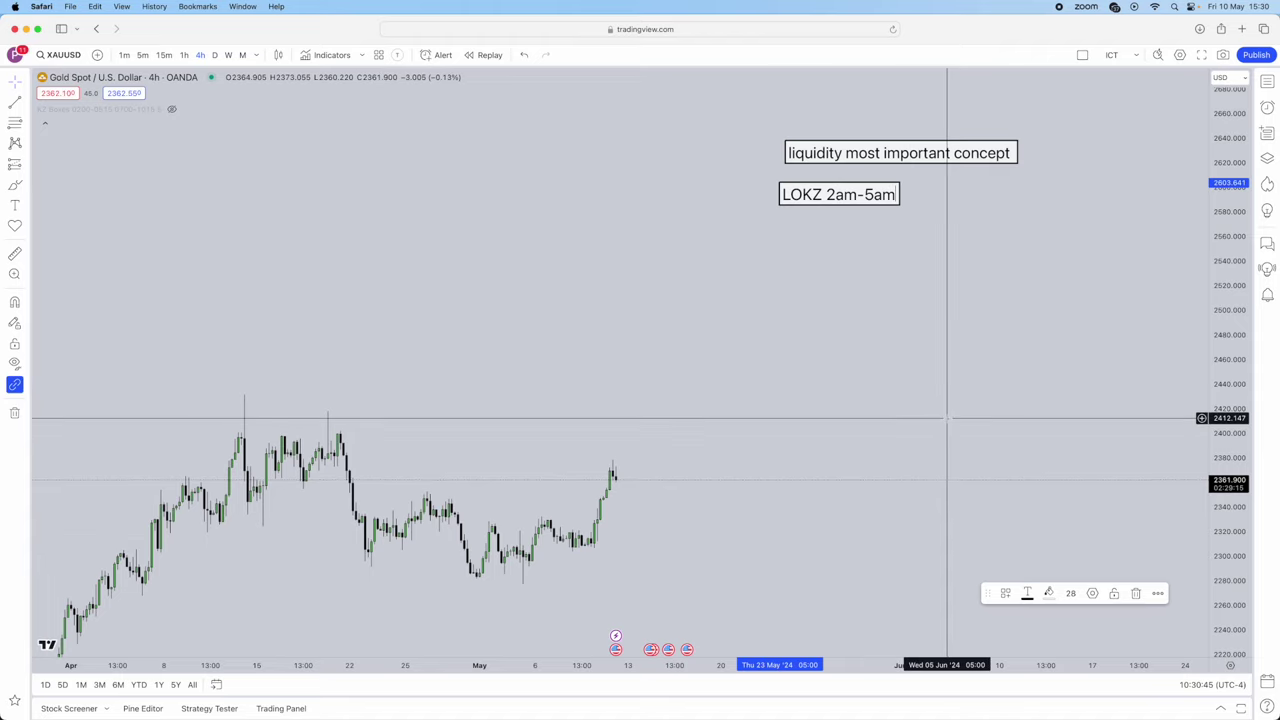
pyautogui.click(1208, 686)
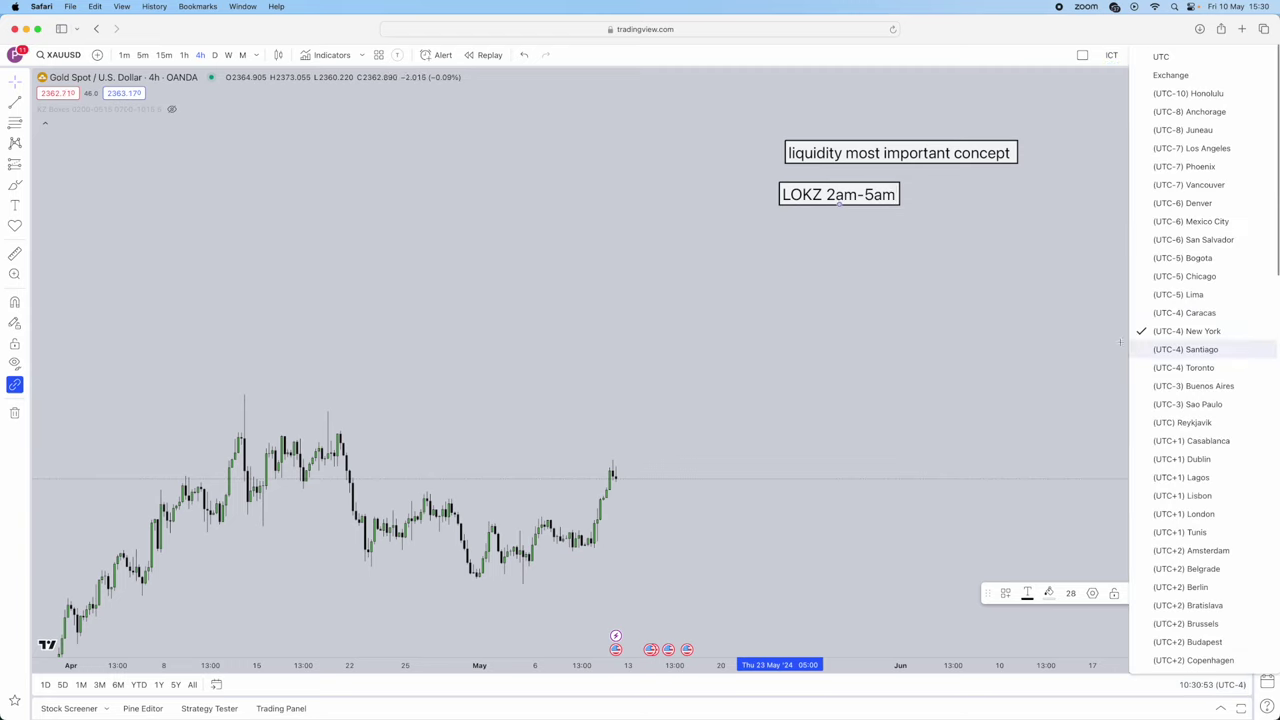
pyautogui.click(851, 228)
# Add the second line "NOYZ 7am-10am" to the "LOKZ 2am-5am" note.
pyautogui.doubleClick(858, 197)
pyautogui.click(676, 323)
pyautogui.press('Return')
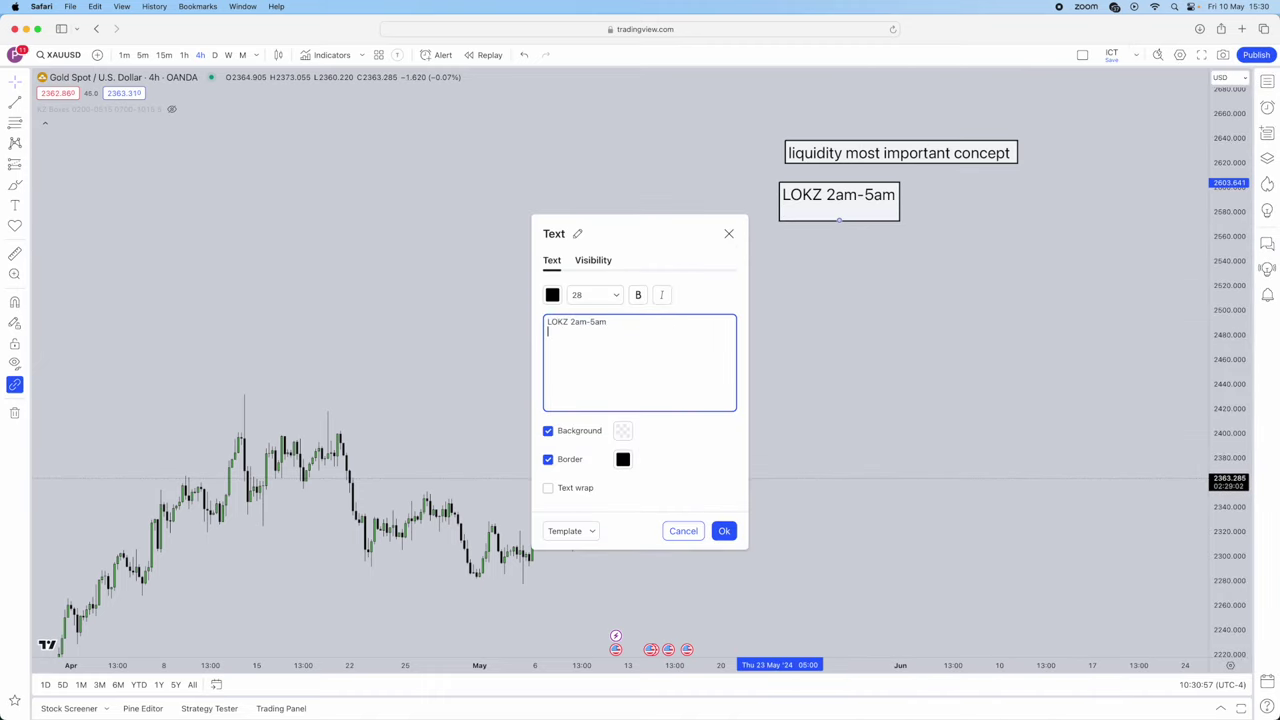
pyautogui.write('NOYZ 7am-10am')
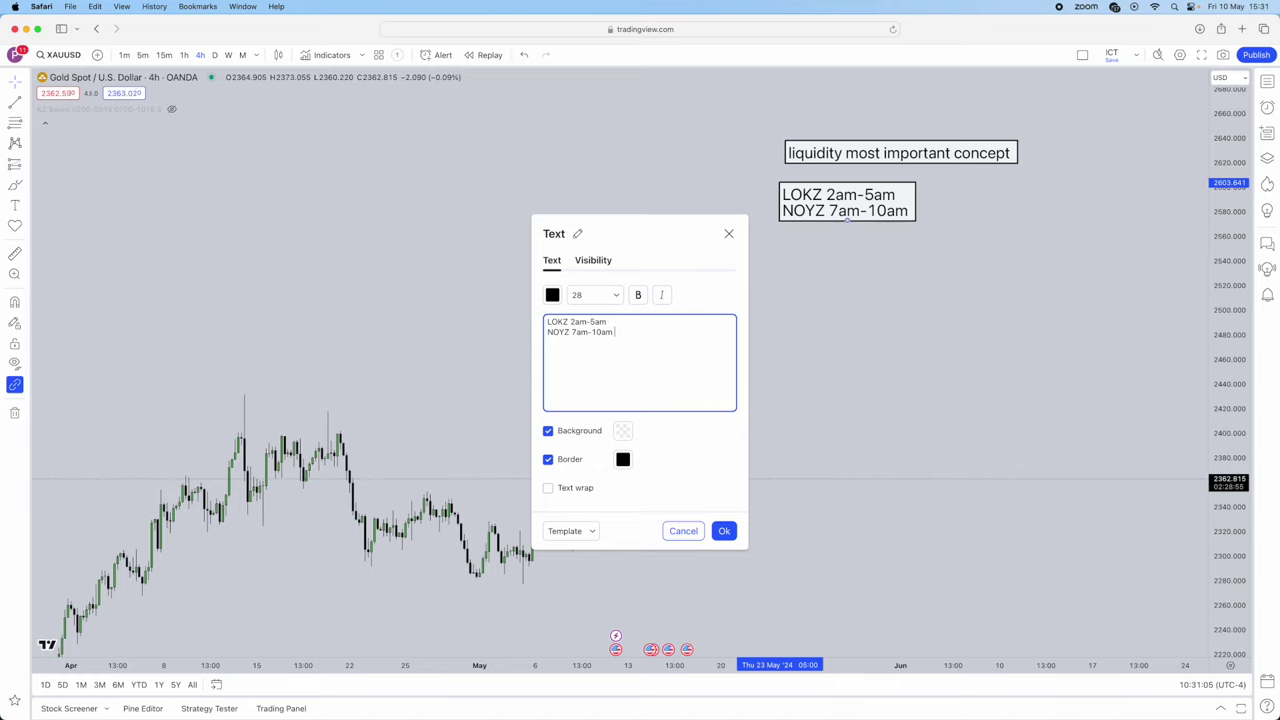
# Below a blank line in the same note, add "liquidity sweeps and MSS and OB".
pyautogui.press('Return')
pyautogui.press('Return')
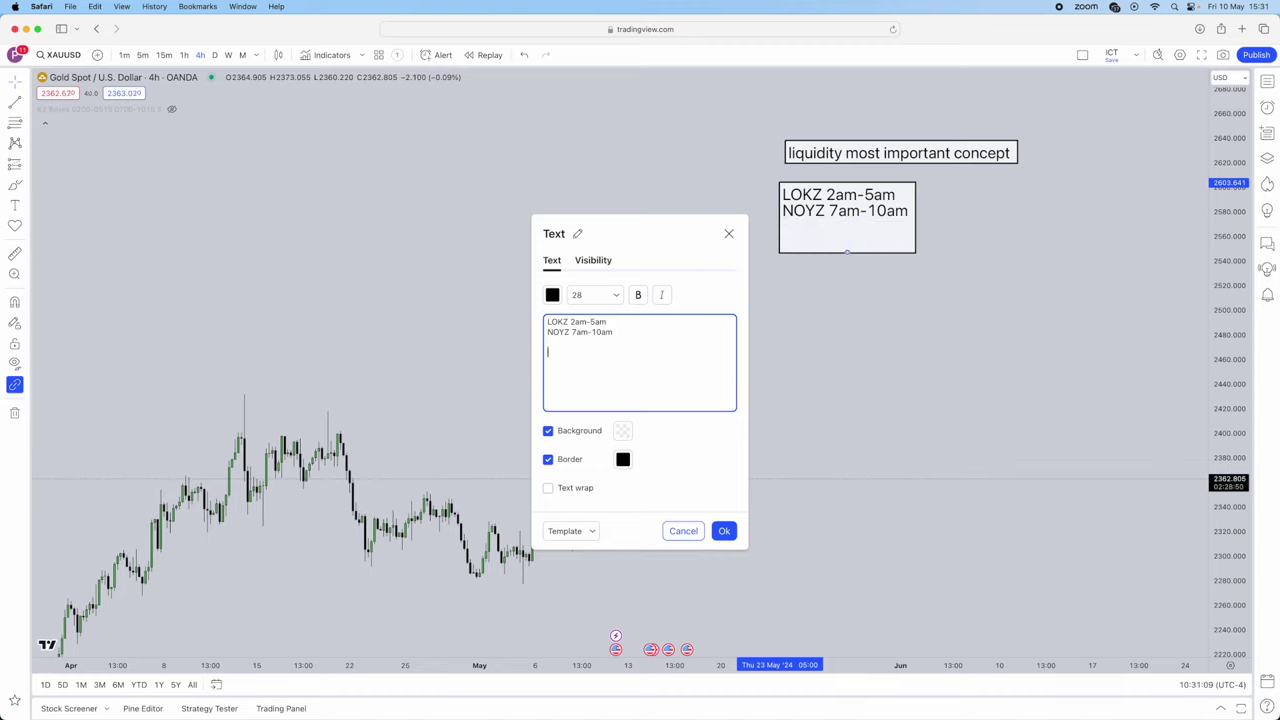
pyautogui.write('liquidity sweeps')
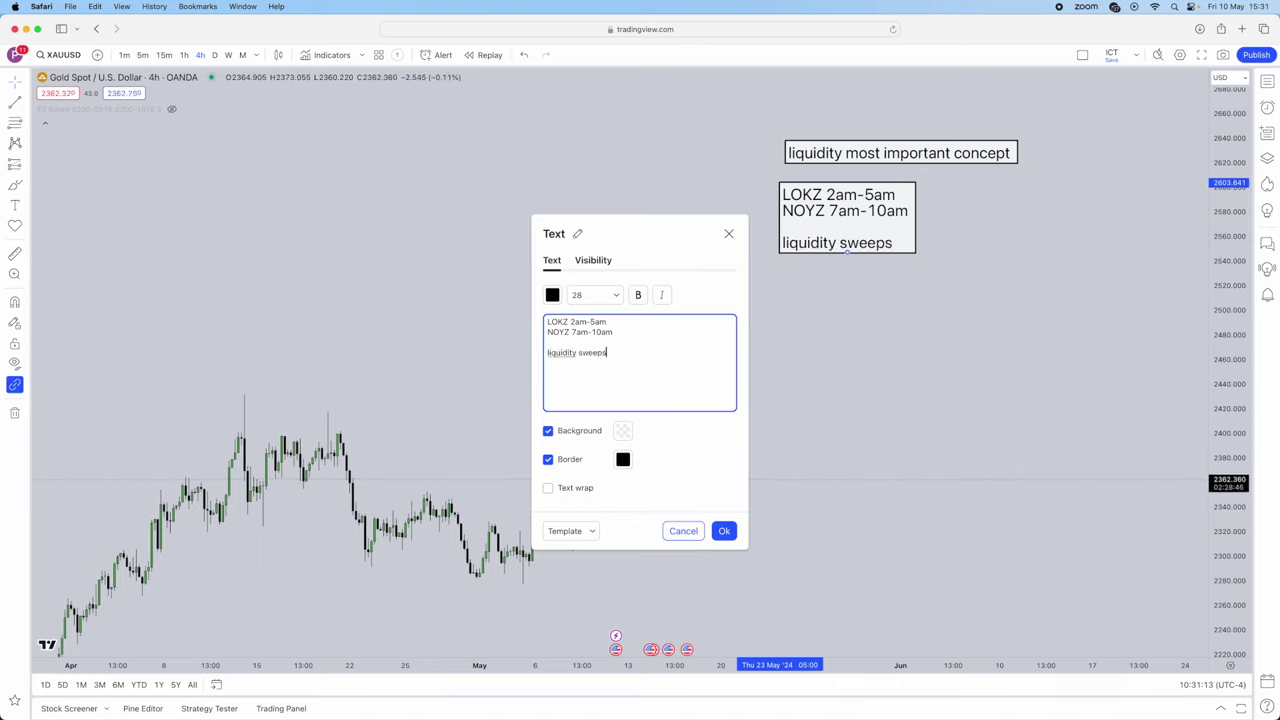
pyautogui.write(' and ')
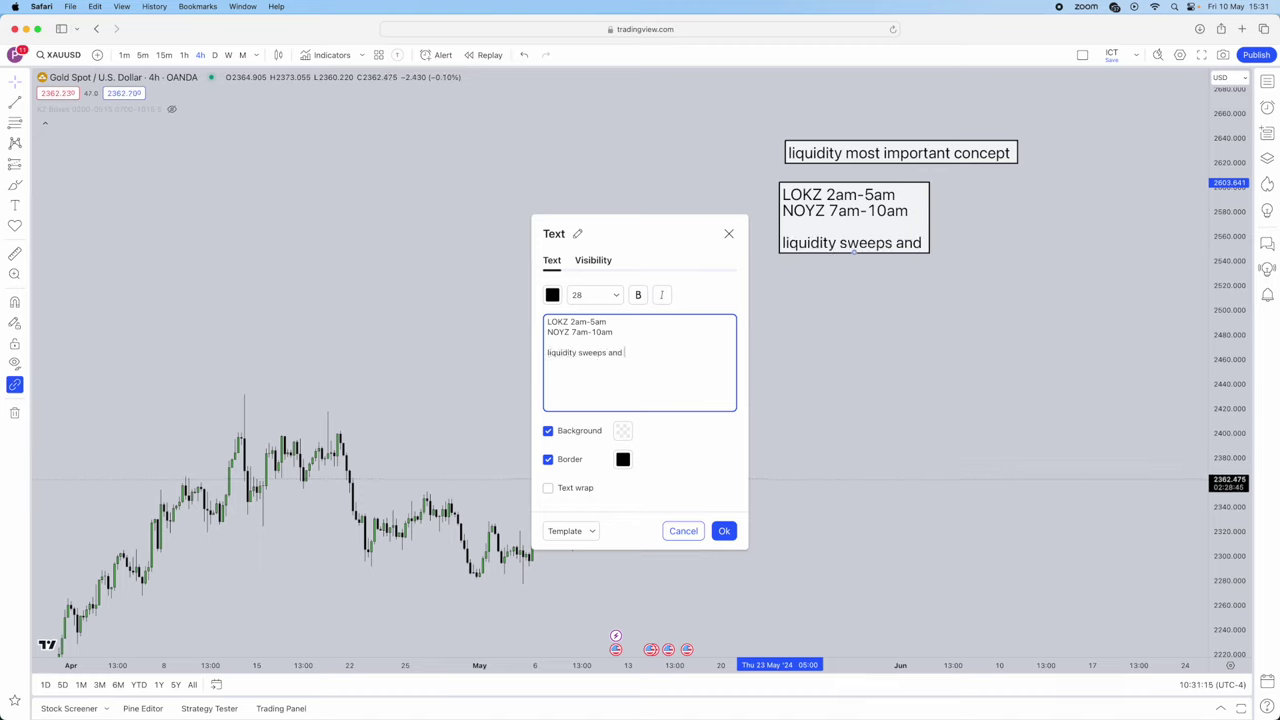
pyautogui.write('M')
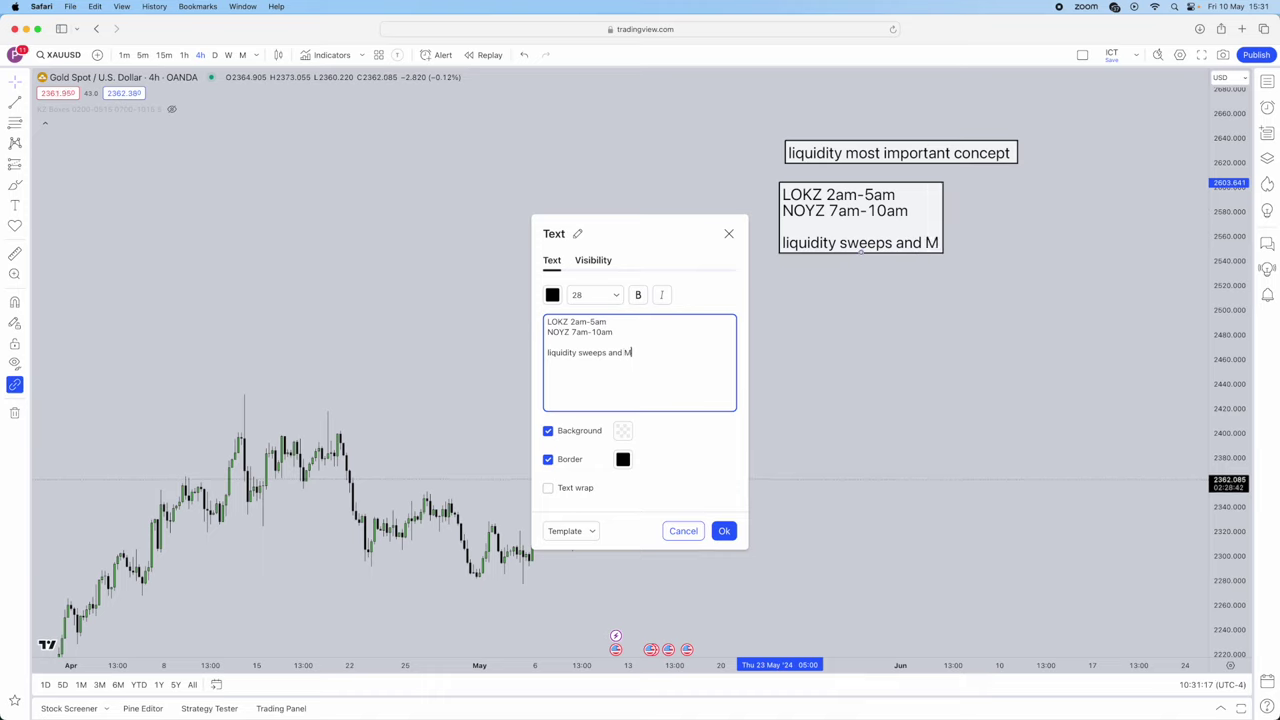
pyautogui.write('SS and ')
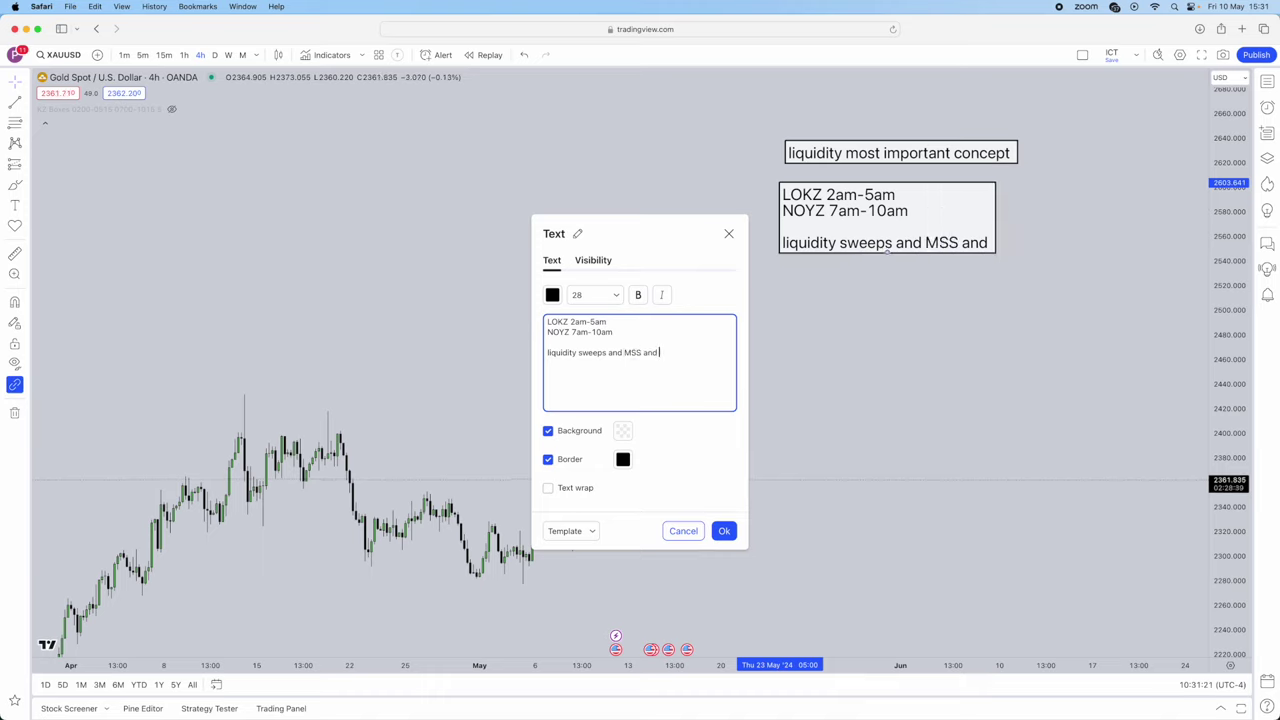
pyautogui.write('OB')
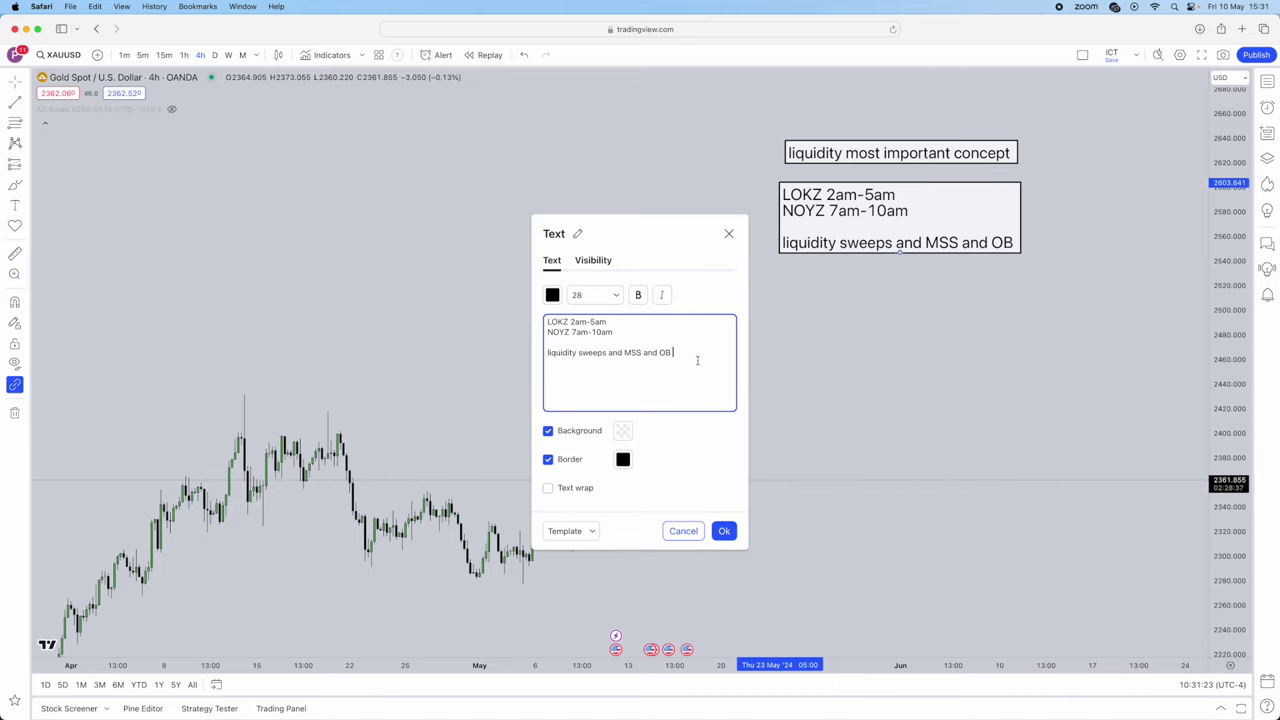
pyautogui.moveTo(697, 360); pyautogui.dragTo(545, 352)
pyautogui.click(705, 350)
# Add the lines "15m" and "5m entry" after another blank line, leave empty lines at the end, and apply the note's text.
pyautogui.press('Return')
pyautogui.press('Return')
pyautogui.write('15m')
pyautogui.press('Return')
pyautogui.write('5m entry')
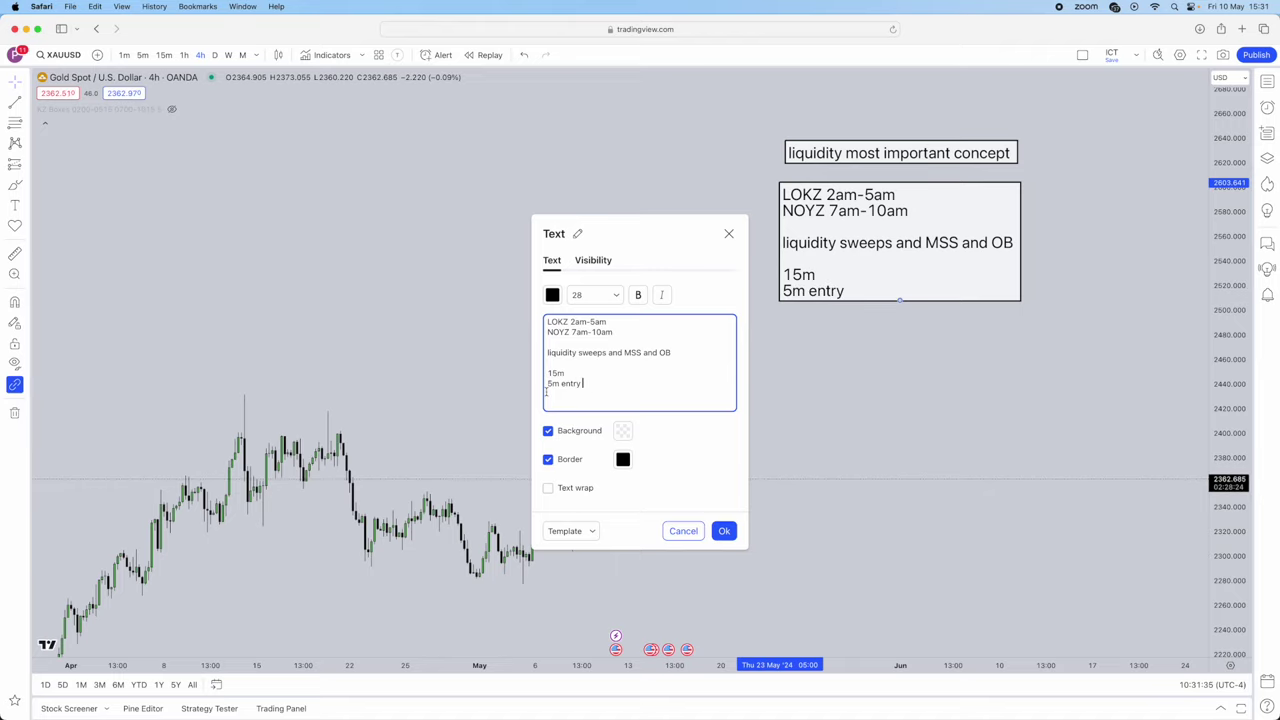
pyautogui.moveTo(614, 386); pyautogui.dragTo(558, 372)
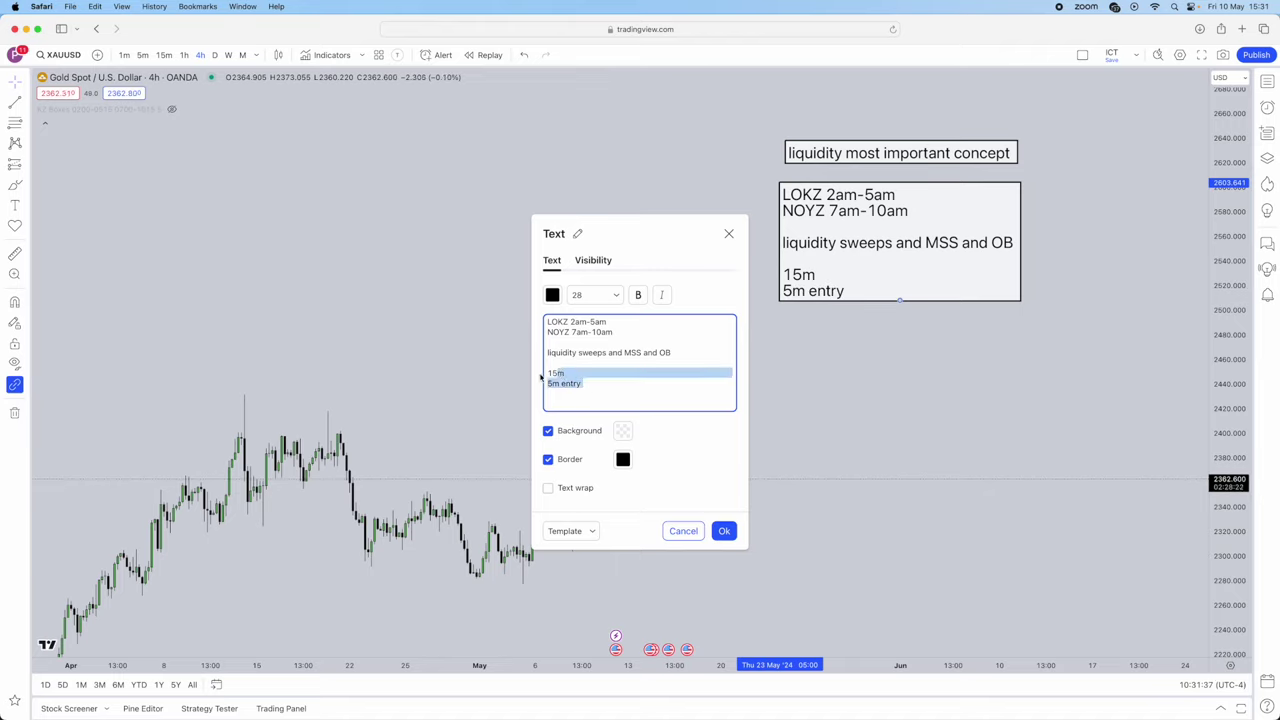
pyautogui.click(549, 374)
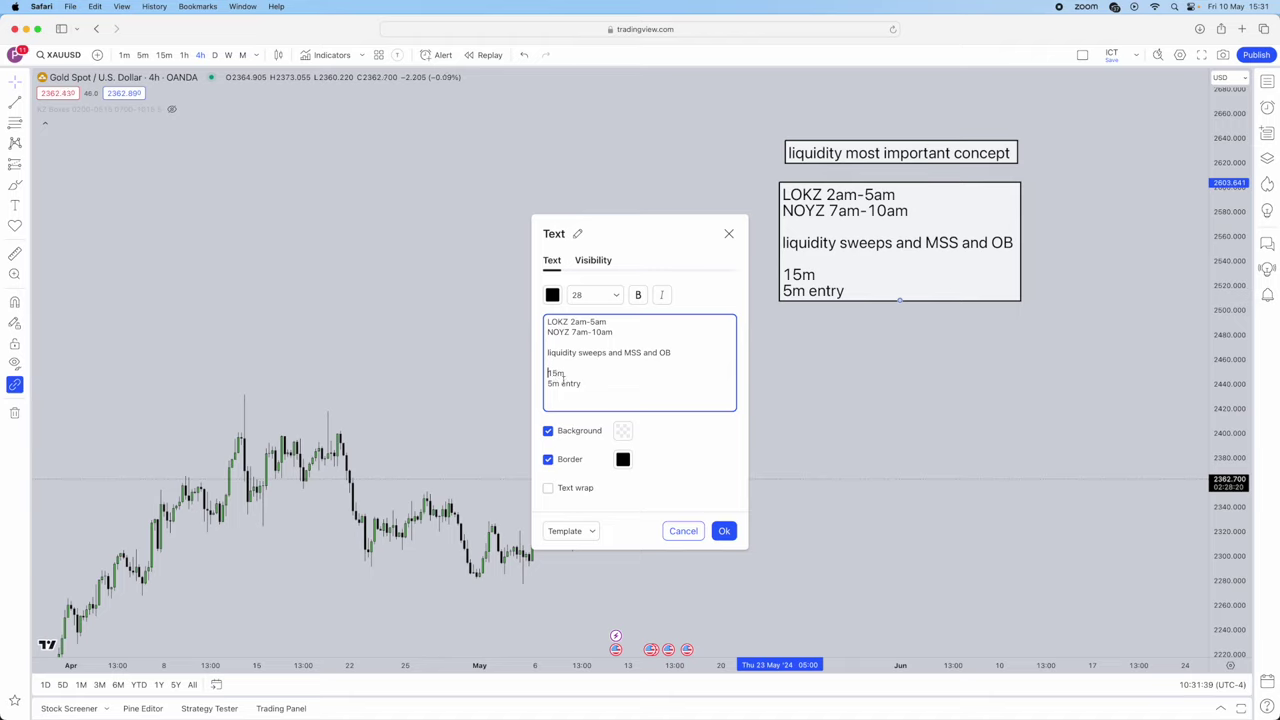
pyautogui.press('BackSpace')
pyautogui.press('Return')
pyautogui.press('Return')
pyautogui.press('Return')
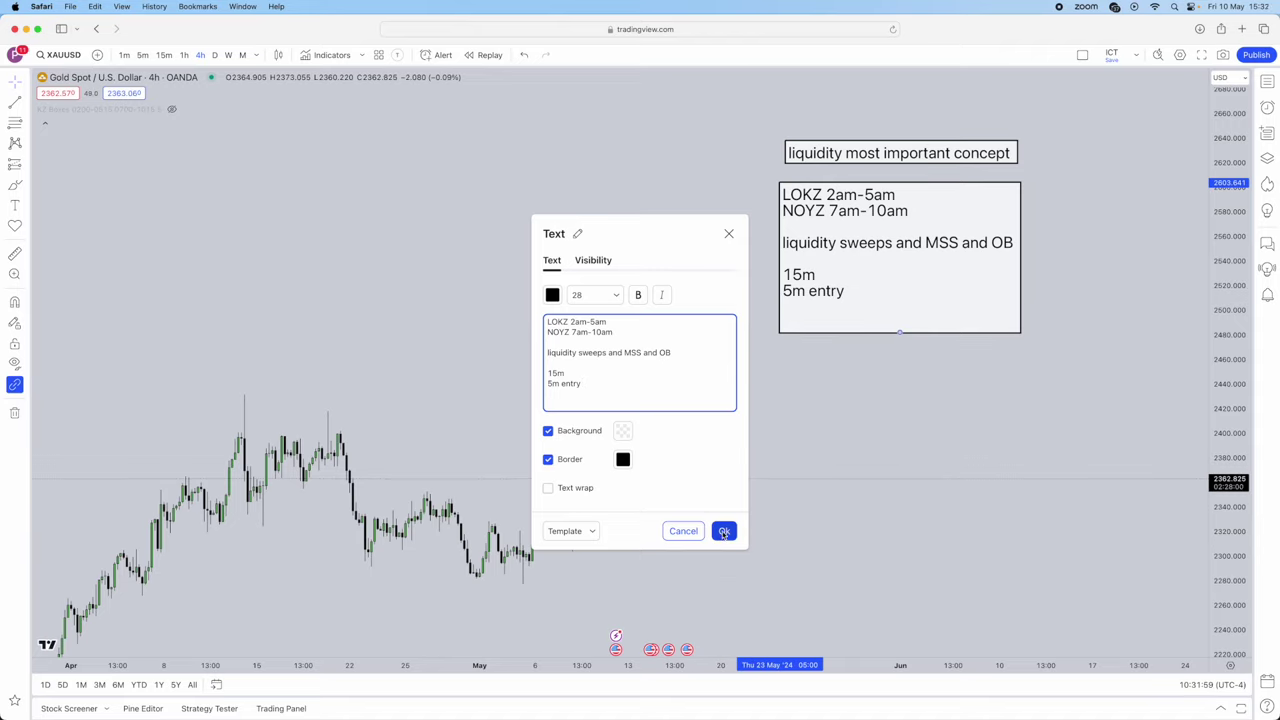
pyautogui.click(724, 534)
# Move both notes higher into the empty chart area, keeping the heading note directly above the session-times note.
pyautogui.scroll(5, 955, 420)
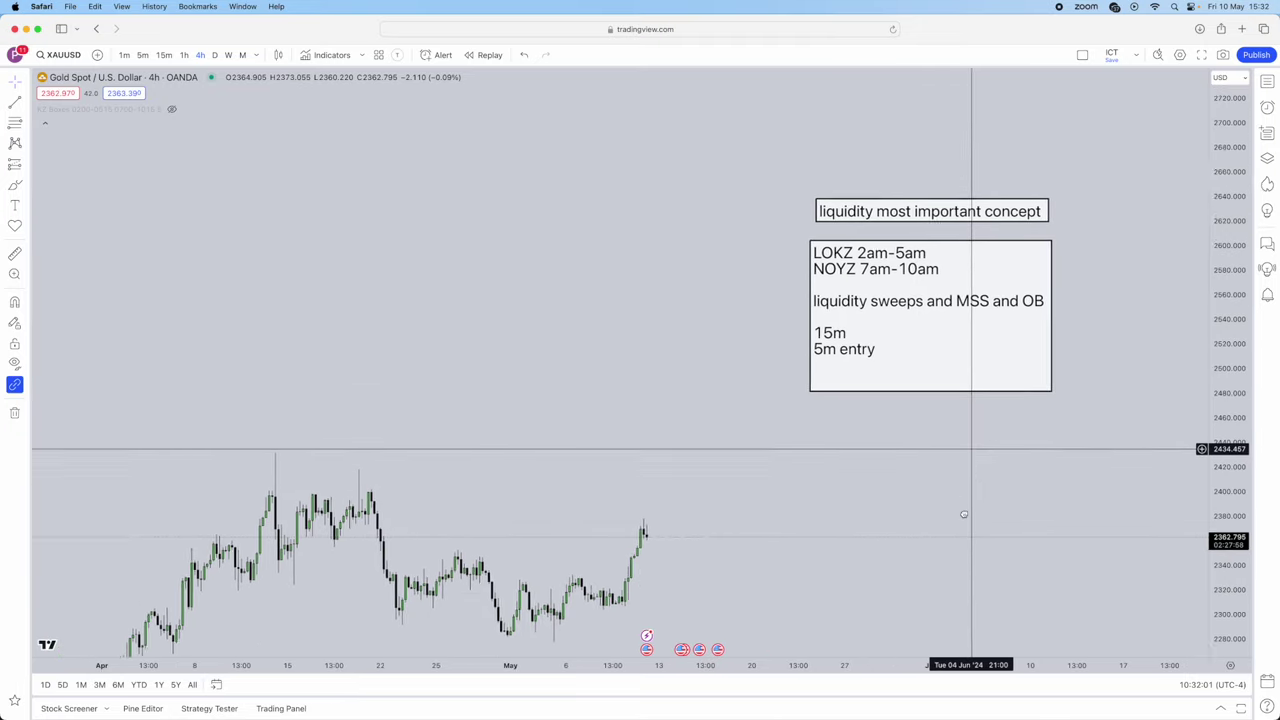
pyautogui.moveTo(963, 313); pyautogui.dragTo(960, 111)
pyautogui.moveTo(954, 380); pyautogui.dragTo(945, 213)
pyautogui.moveTo(498, 285); pyautogui.dragTo(494, 397)
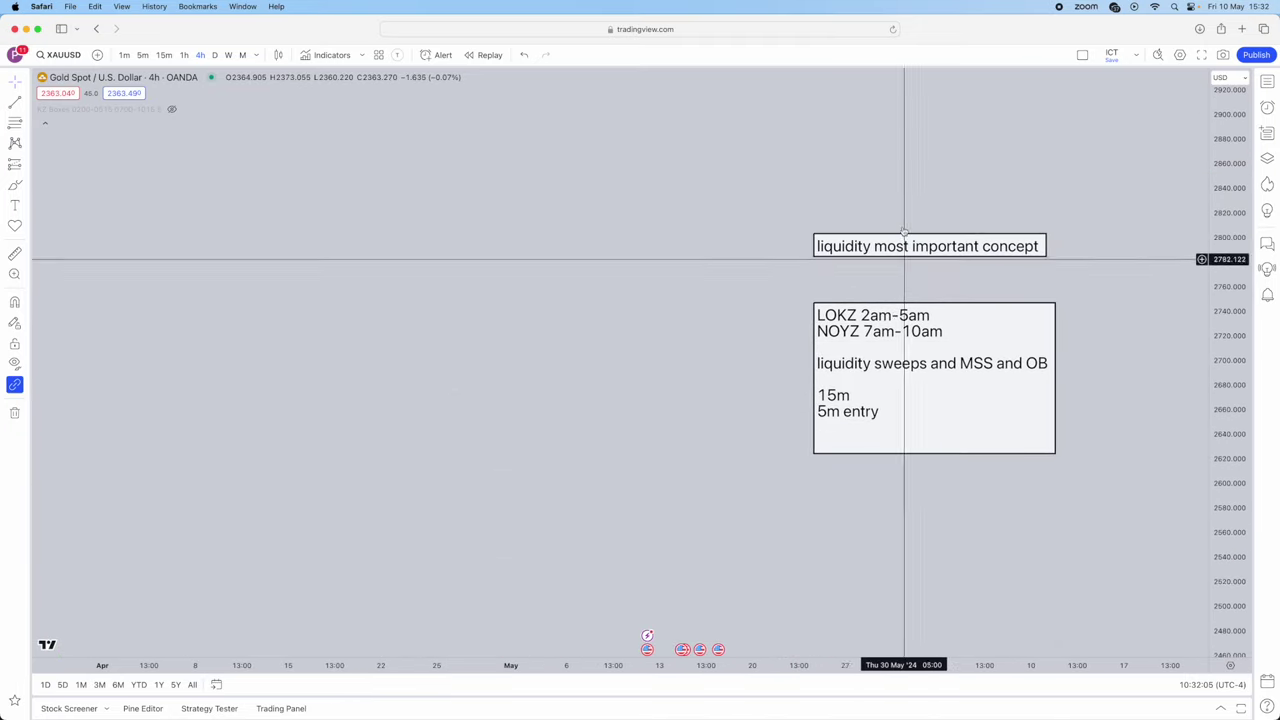
pyautogui.moveTo(903, 243); pyautogui.dragTo(904, 143)
pyautogui.moveTo(908, 346); pyautogui.dragTo(900, 223)
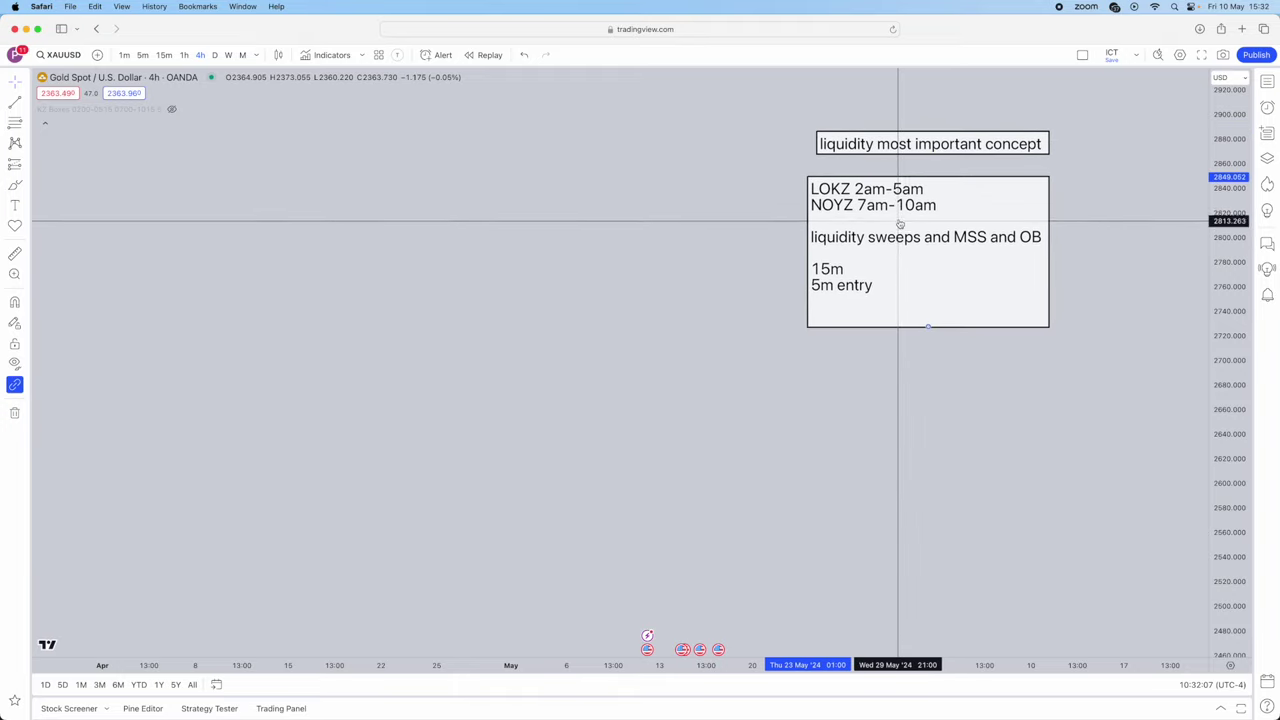
# Set the heading note's text colour to red and shift it closer to the note below.
pyautogui.doubleClick(886, 143)
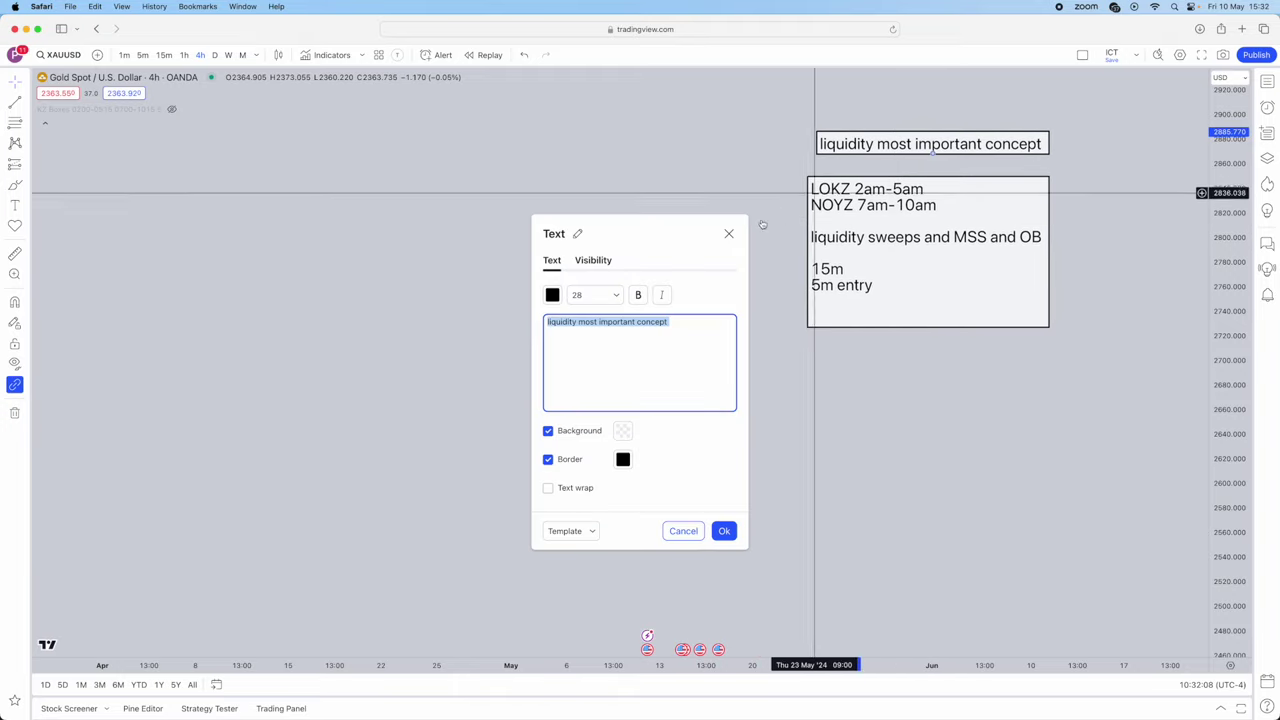
pyautogui.click(552, 294)
pyautogui.click(554, 331)
pyautogui.click(970, 225)
pyautogui.moveTo(939, 124); pyautogui.dragTo(923, 147)
pyautogui.hscroll(-2, 823, 434)
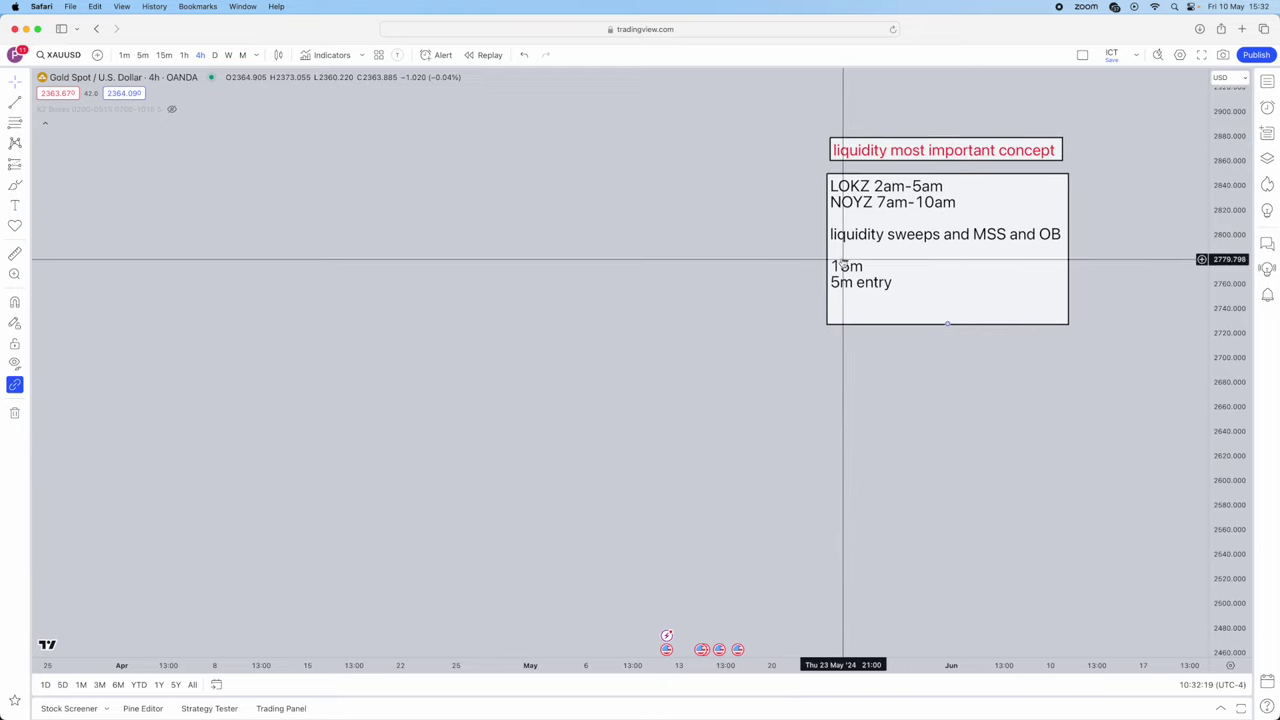
# Switch the chart to the 1h timeframe and draw vertical lines at Fri 10 May '24 02:00 and Mon 13 May '24 05:00.
pyautogui.click(29, 106)
pyautogui.click(66, 277)
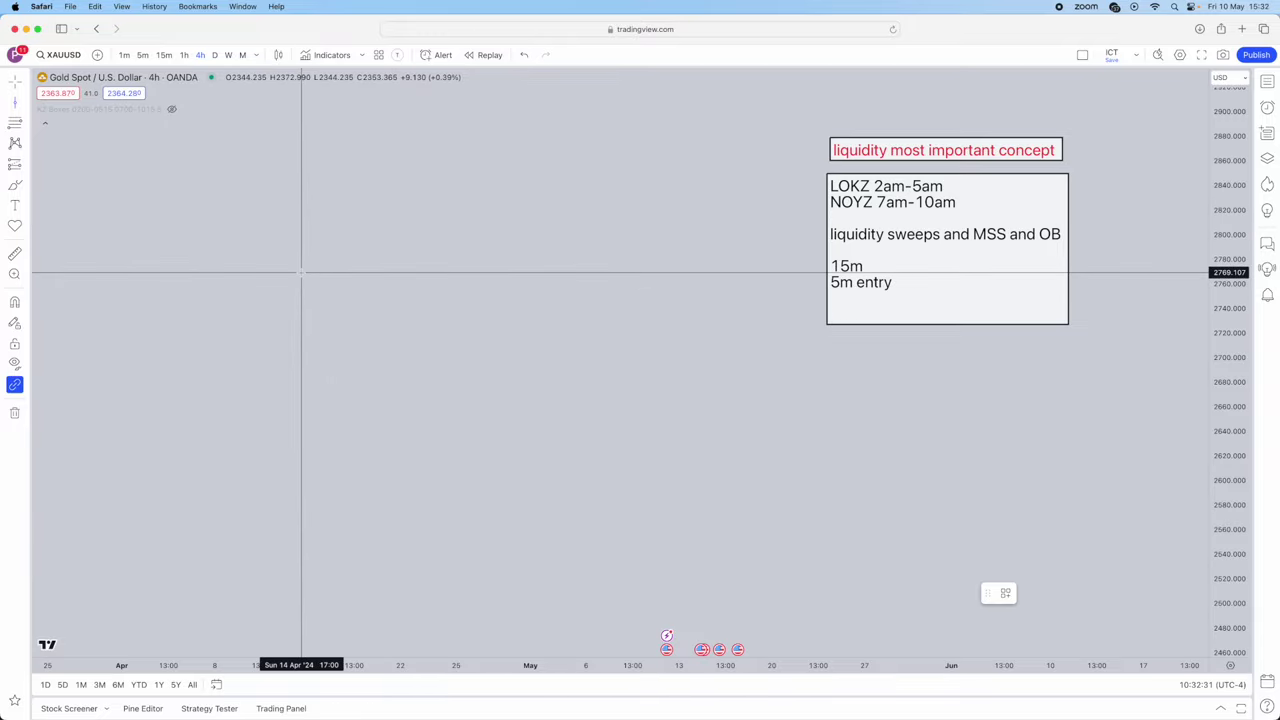
pyautogui.click(184, 55)
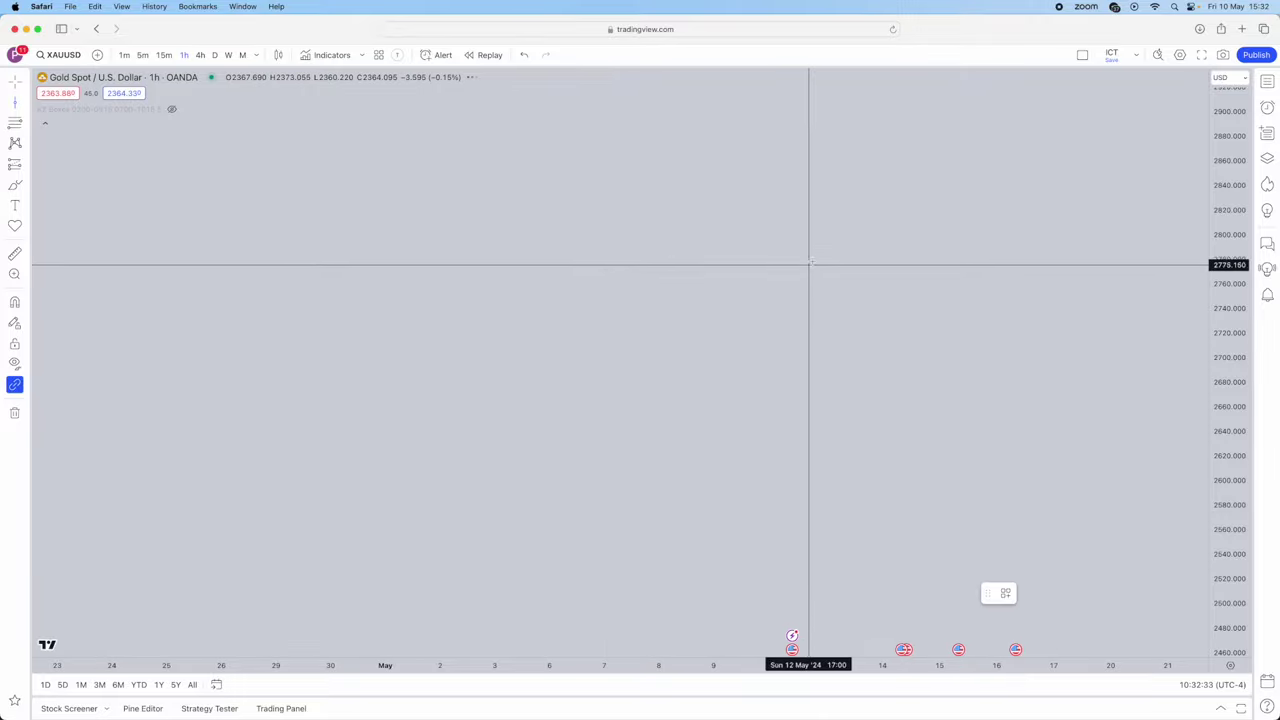
pyautogui.moveTo(370, 375); pyautogui.dragTo(356, 200)
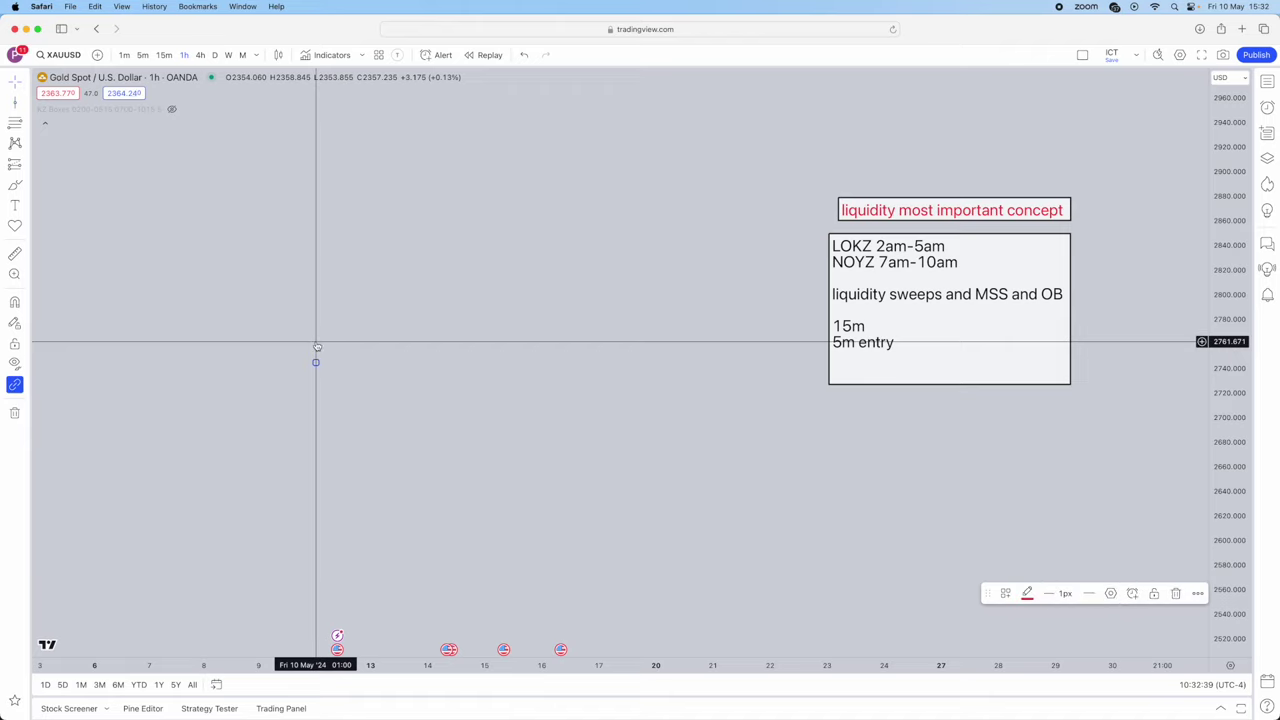
pyautogui.click(323, 344)
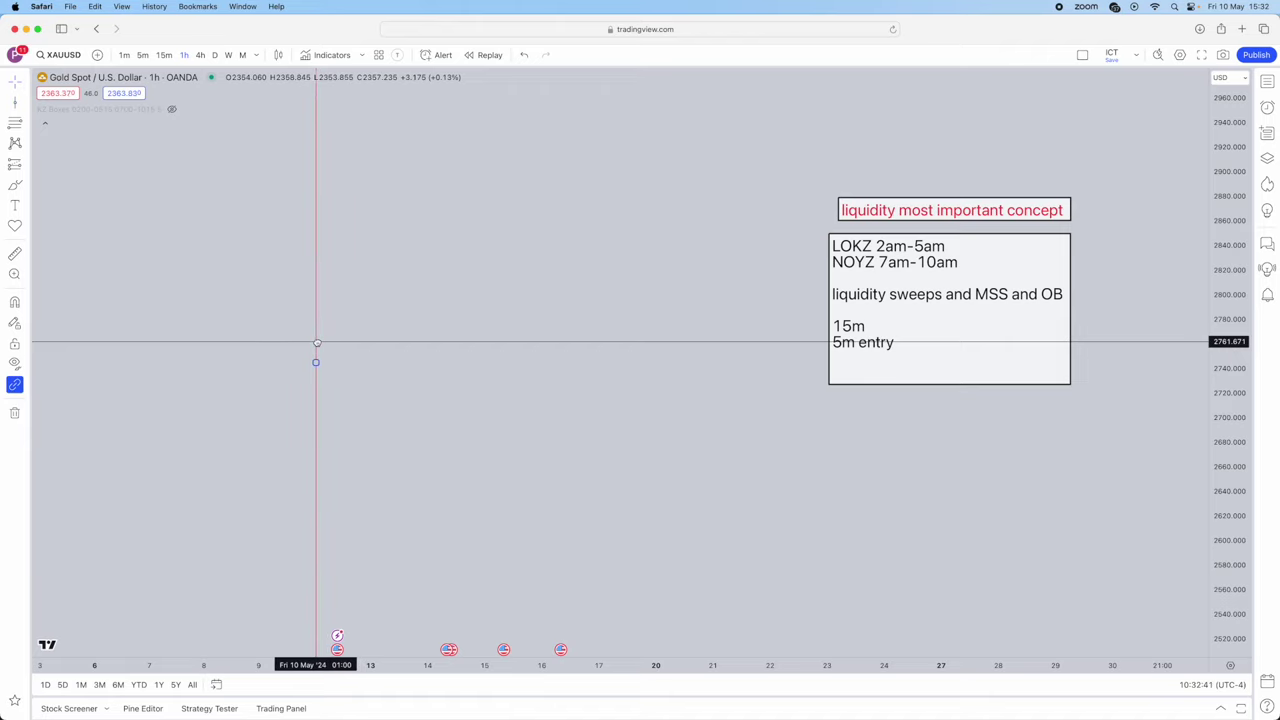
pyautogui.click(318, 343)
pyautogui.click(16, 102)
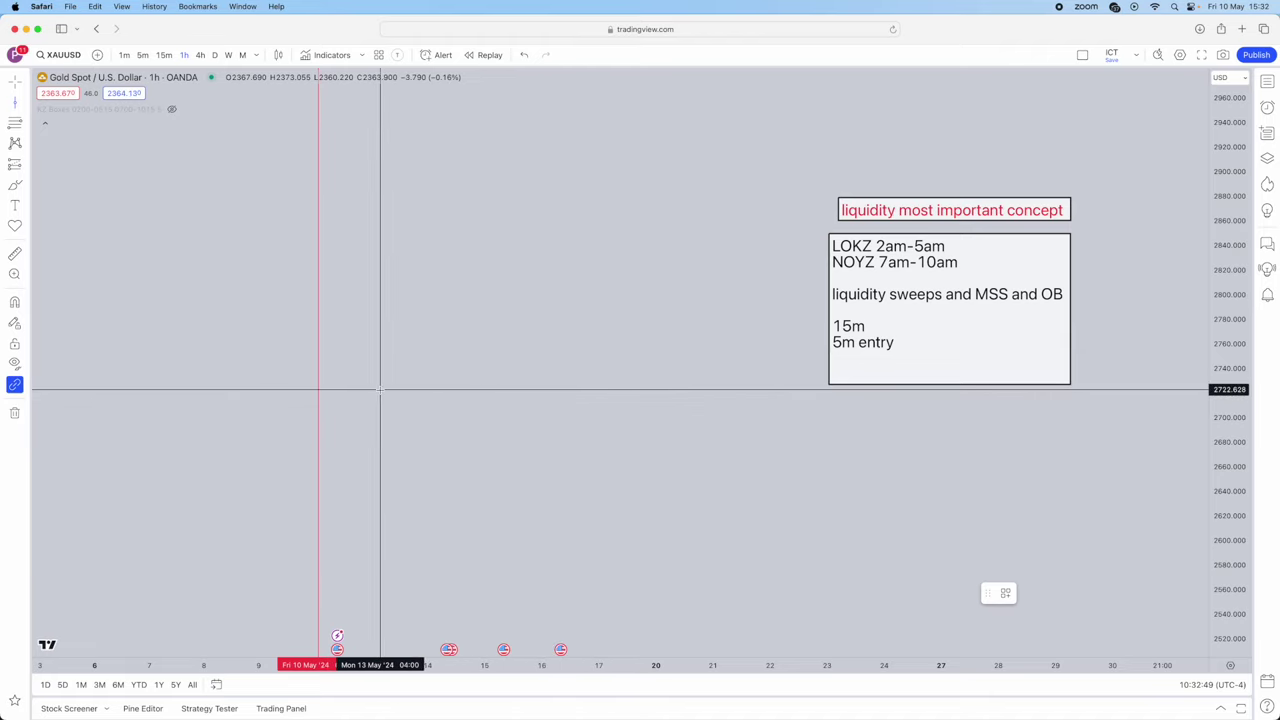
pyautogui.moveTo(382, 389); pyautogui.dragTo(587, 364)
# Move the heading note and the session-times note nearer to the two vertical lines.
pyautogui.moveTo(1094, 190); pyautogui.dragTo(801, 165)
pyautogui.moveTo(1080, 226); pyautogui.dragTo(809, 214)
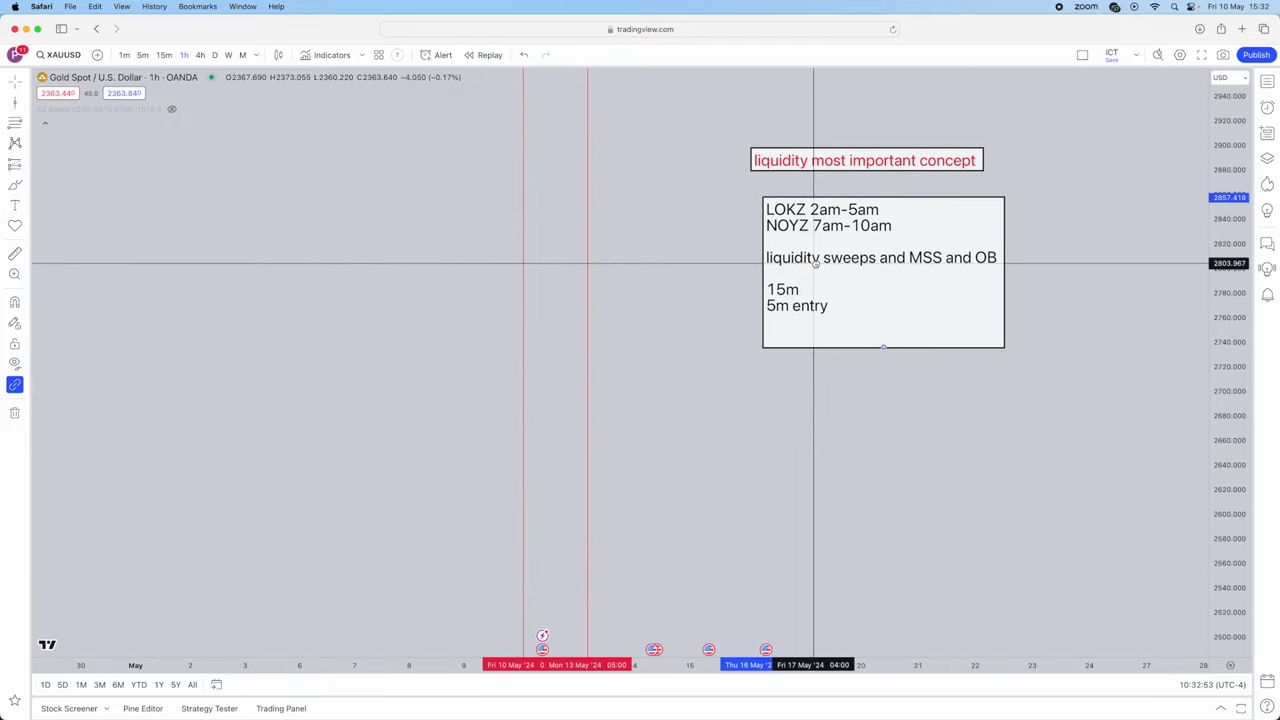
pyautogui.scroll(5, 626, 300)
pyautogui.moveTo(601, 408); pyautogui.dragTo(906, 416)
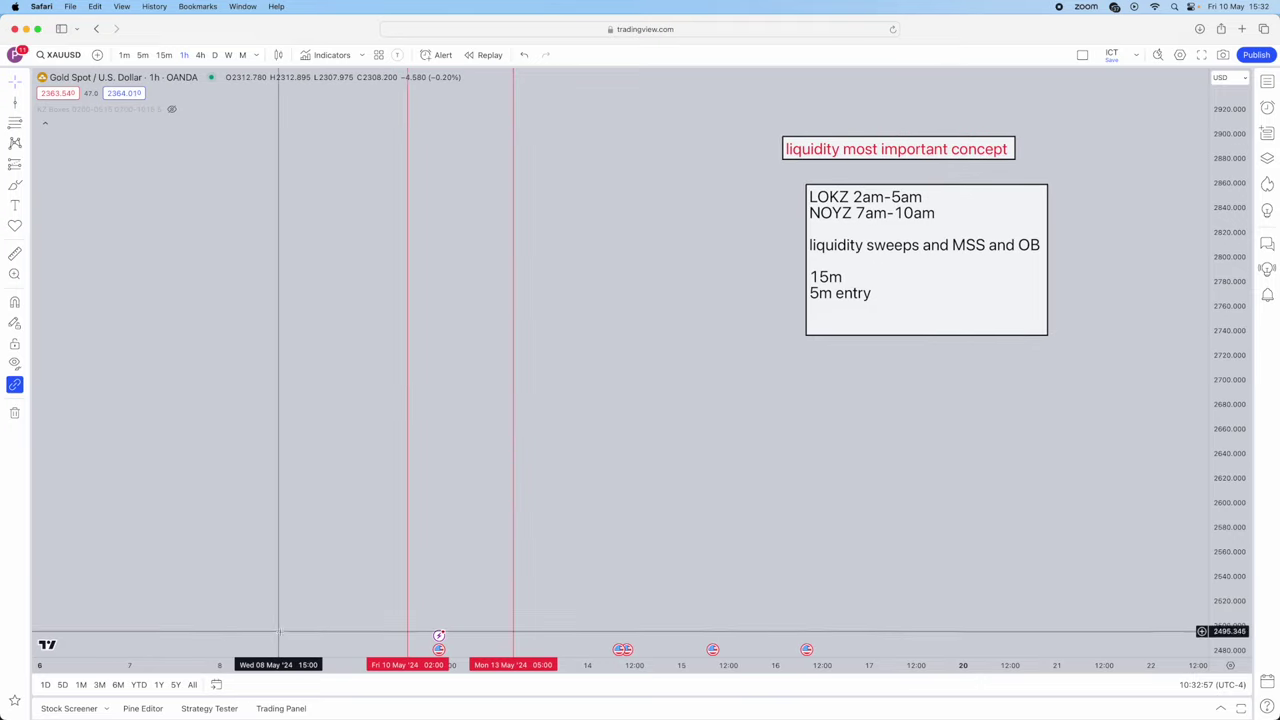
# Draw a short rising path near Wed 8 May in the empty lower chart area, from about 2553 up to about 2625.
pyautogui.click(27, 125)
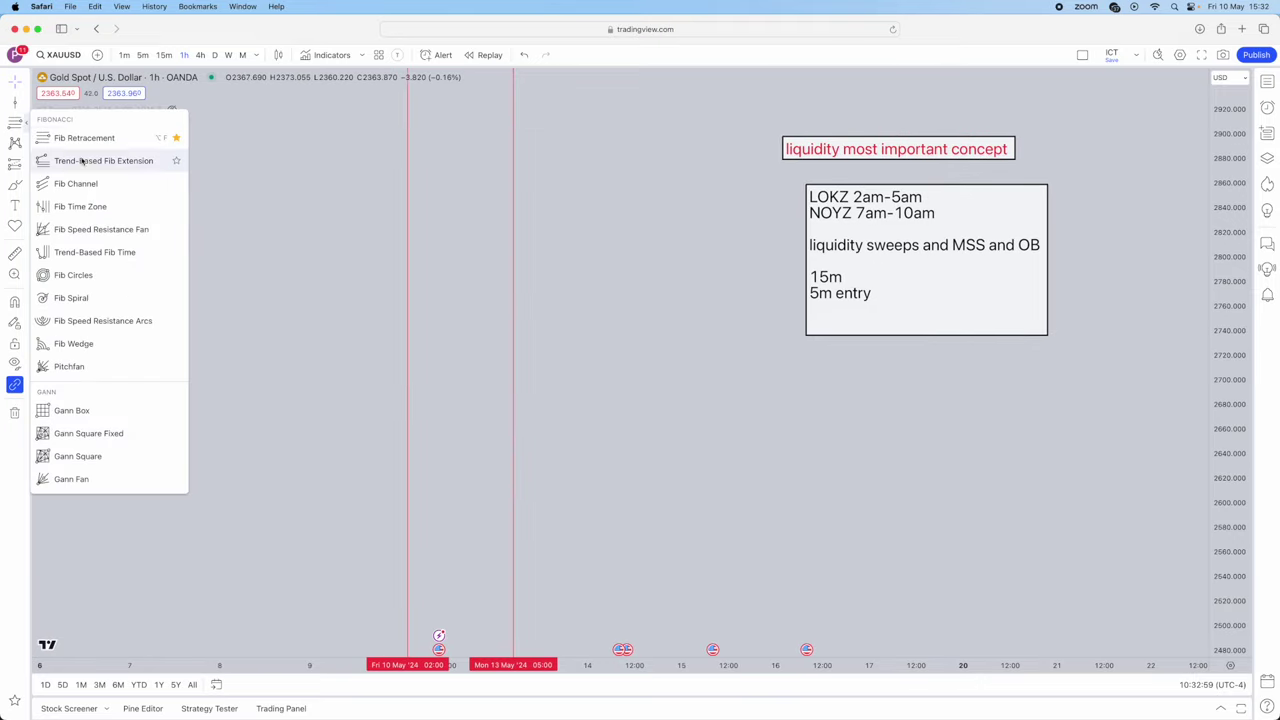
pyautogui.click(25, 207)
pyautogui.click(25, 185)
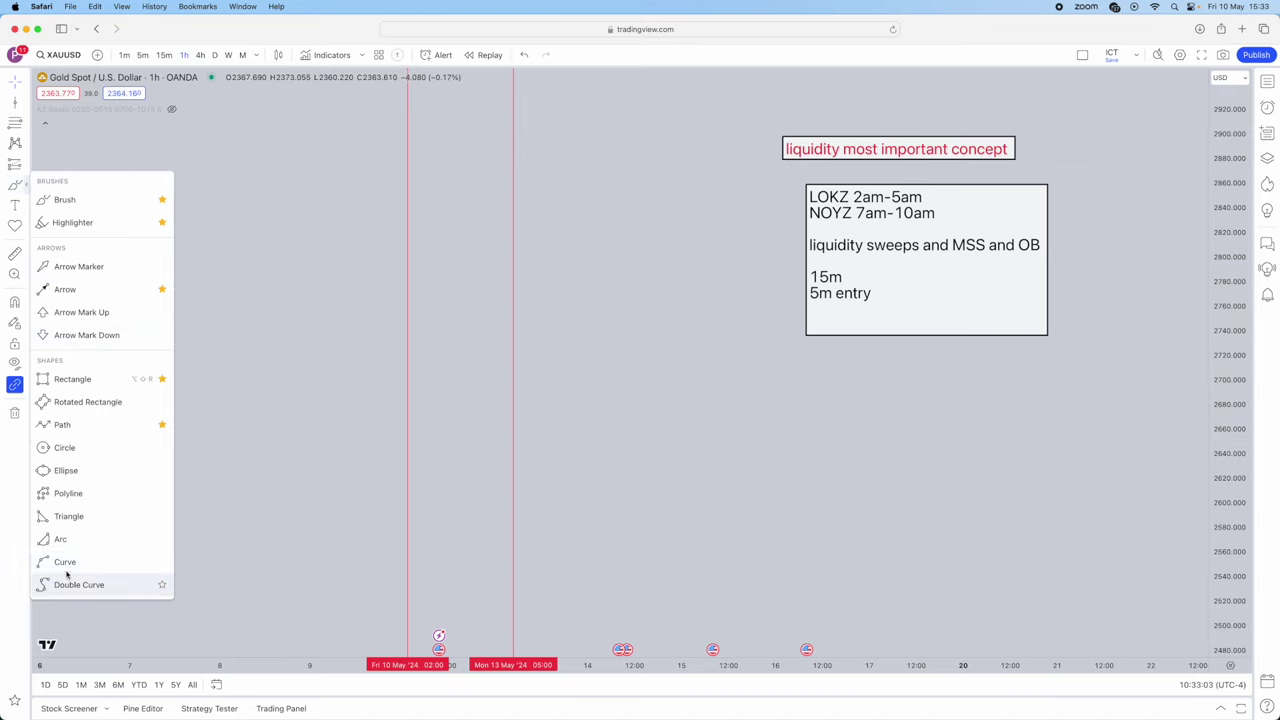
pyautogui.click(62, 424)
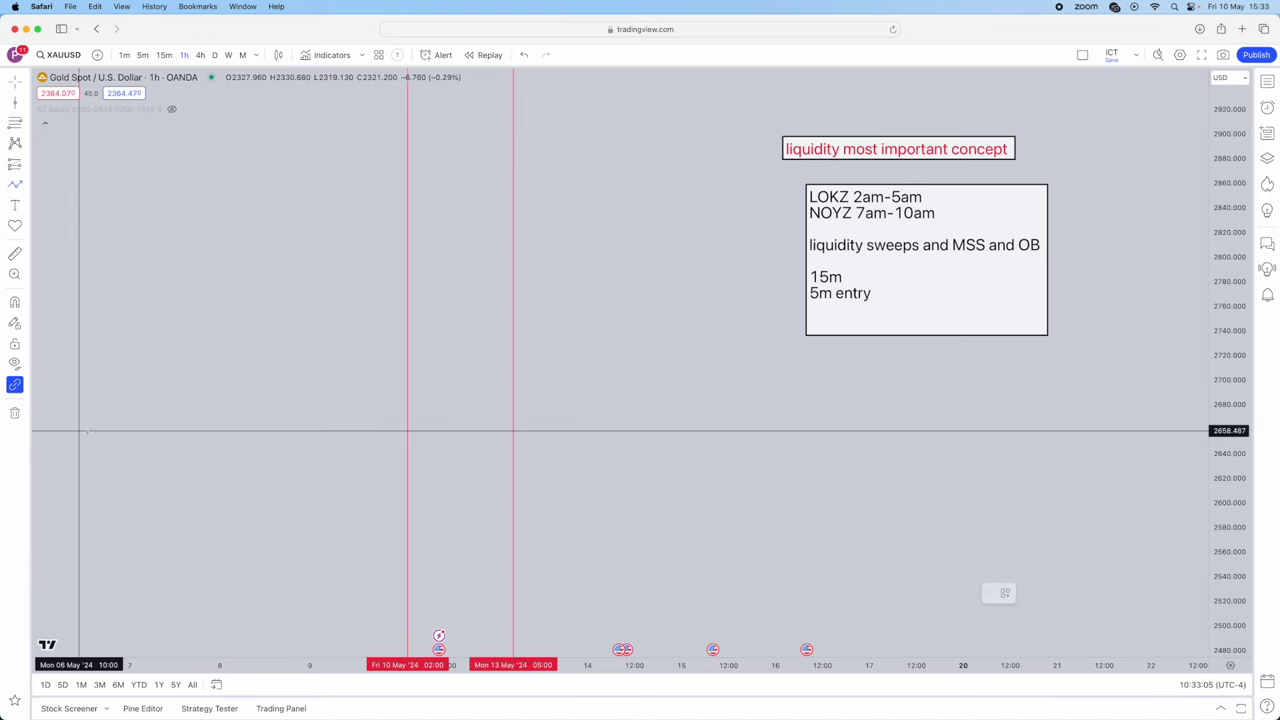
pyautogui.click(188, 560)
pyautogui.doubleClick(227, 473)
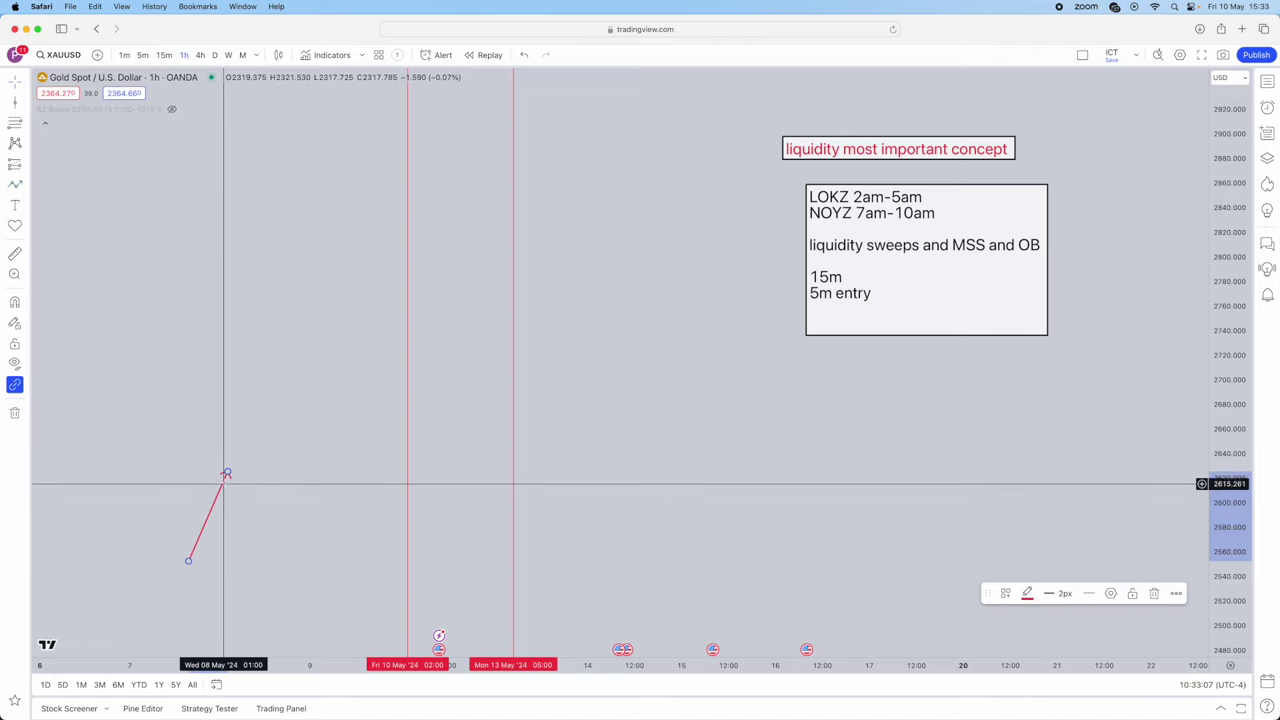
# Set the path's line colour to black.
pyautogui.doubleClick(223, 481)
pyautogui.click(583, 378)
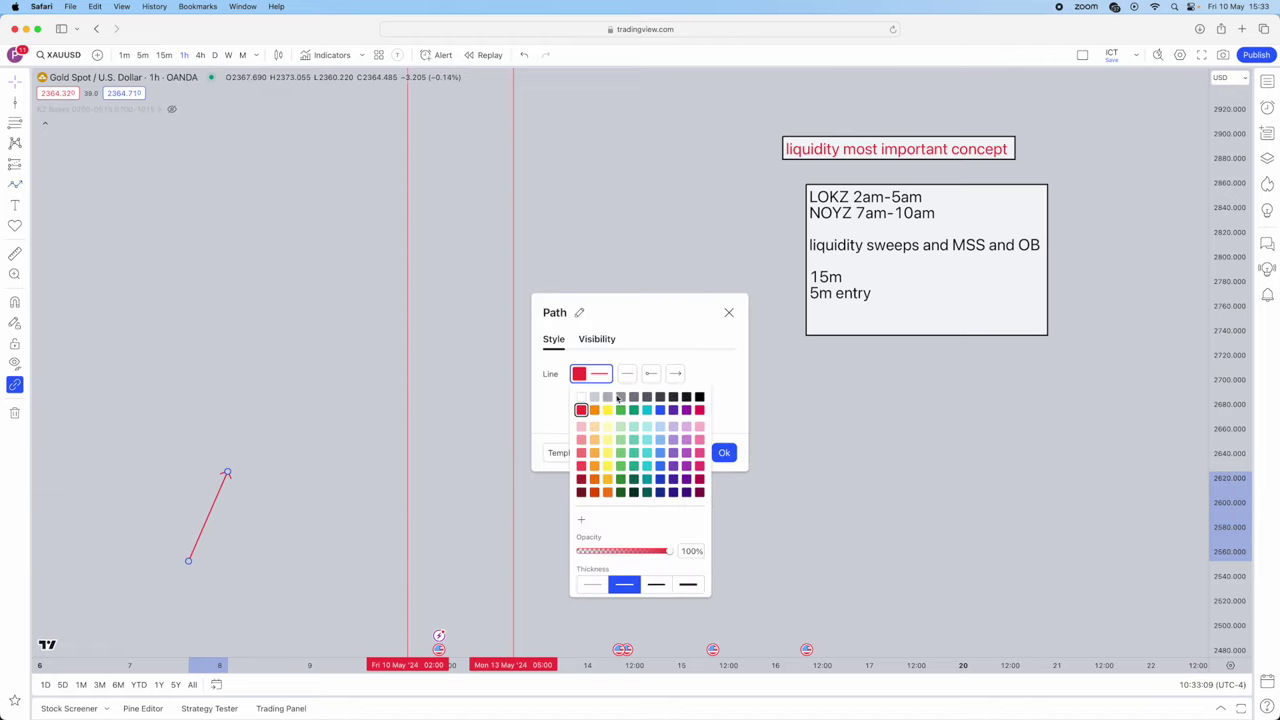
pyautogui.click(723, 452)
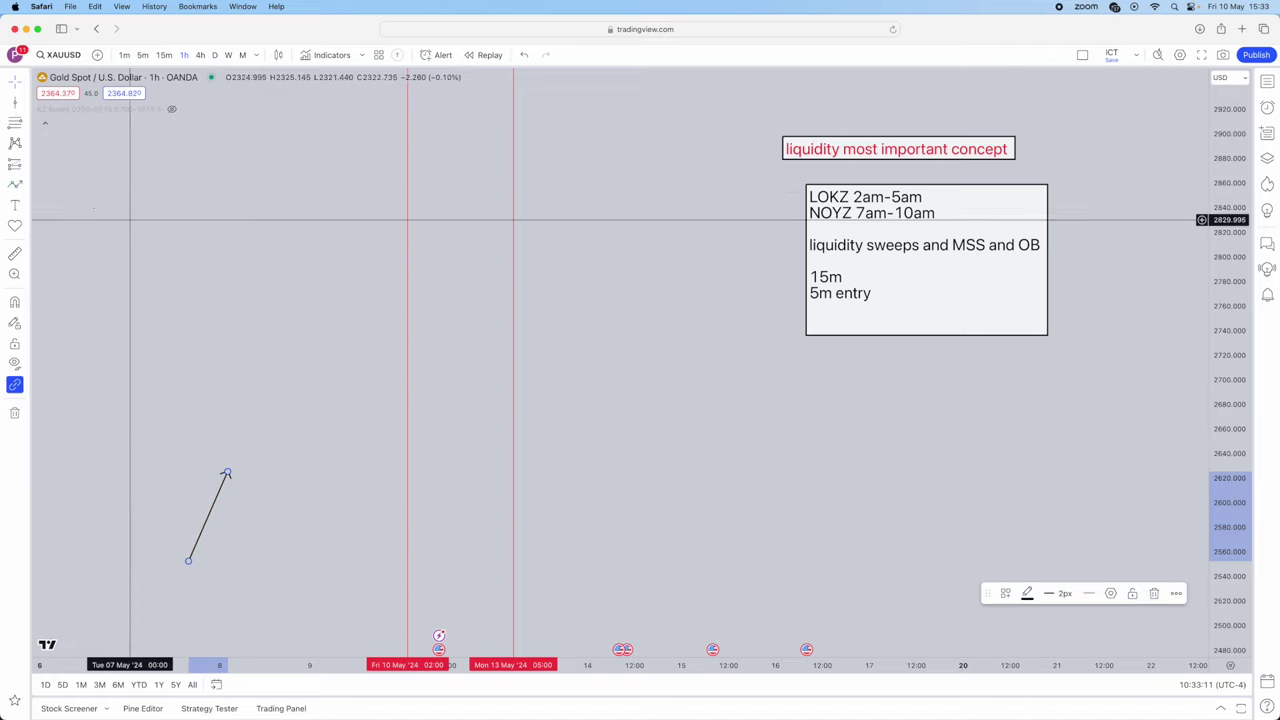
# Continue the price path from the first leg's tip as a zigzag peaking near 2668 and ending at about 2610 on the Fri 10 May line.
pyautogui.click(225, 474)
pyautogui.click(262, 573)
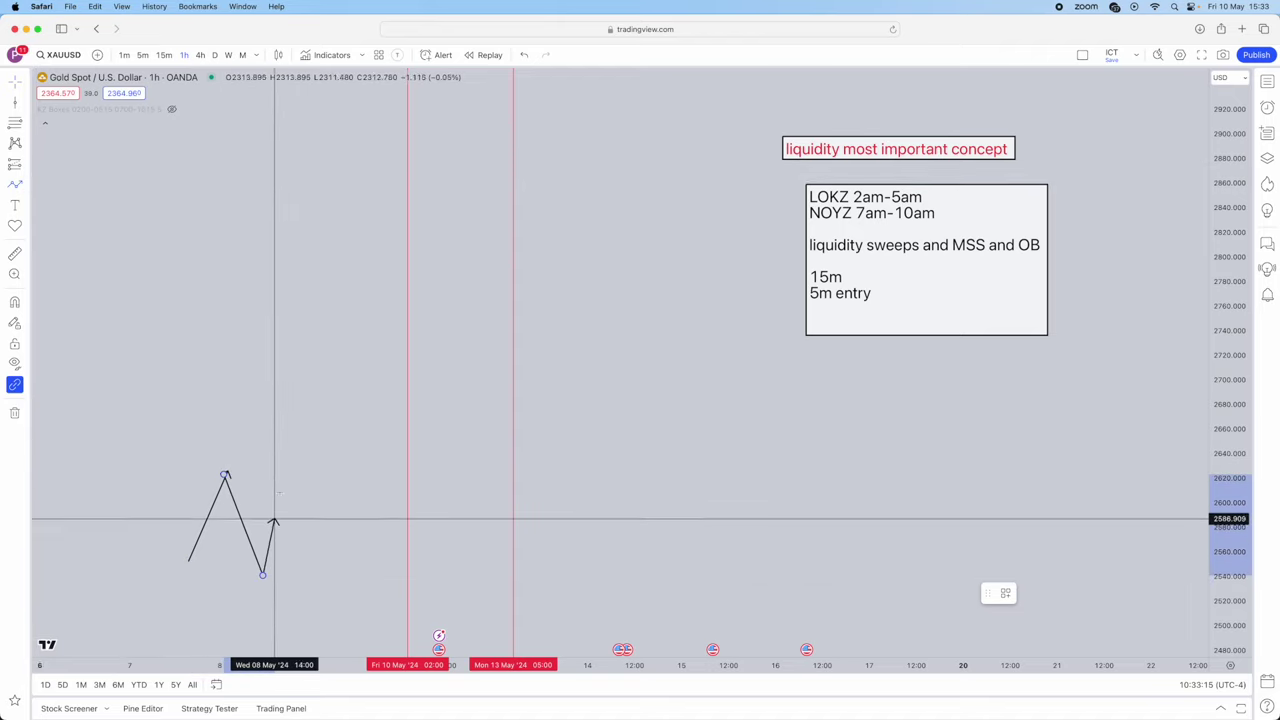
pyautogui.click(290, 449)
pyautogui.click(305, 535)
pyautogui.click(333, 420)
pyautogui.click(360, 502)
pyautogui.click(376, 455)
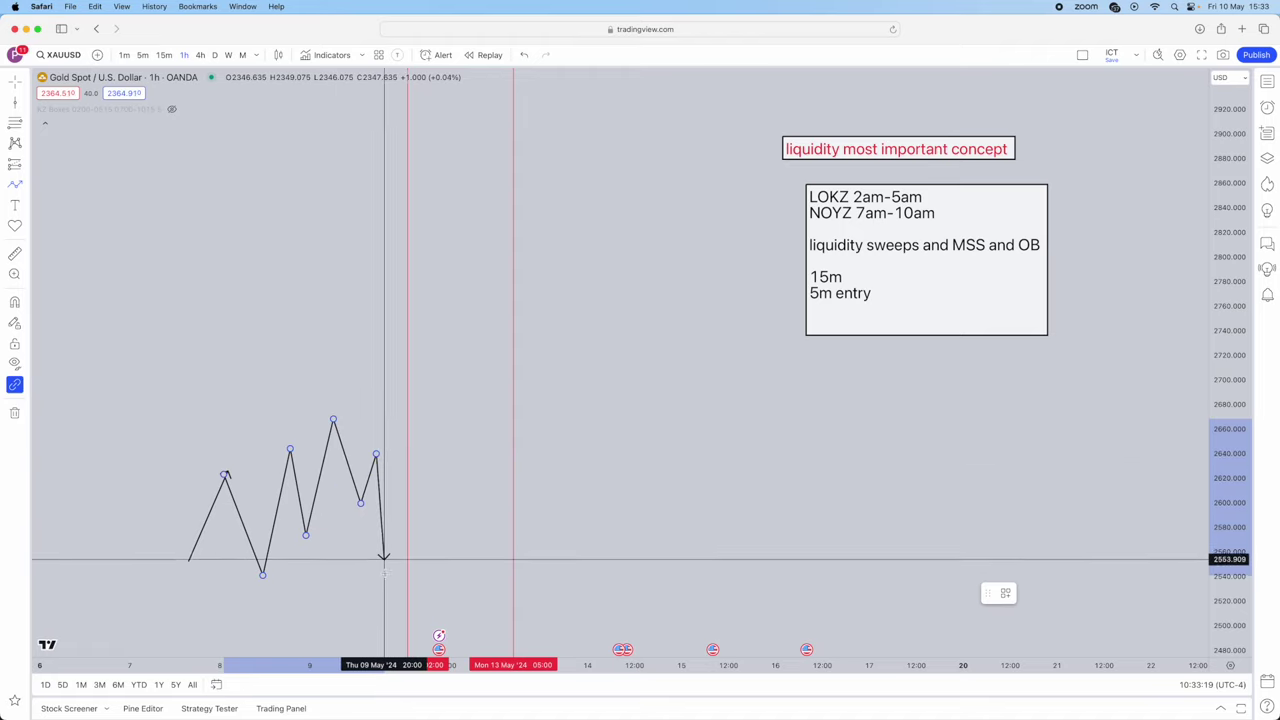
pyautogui.click(384, 583)
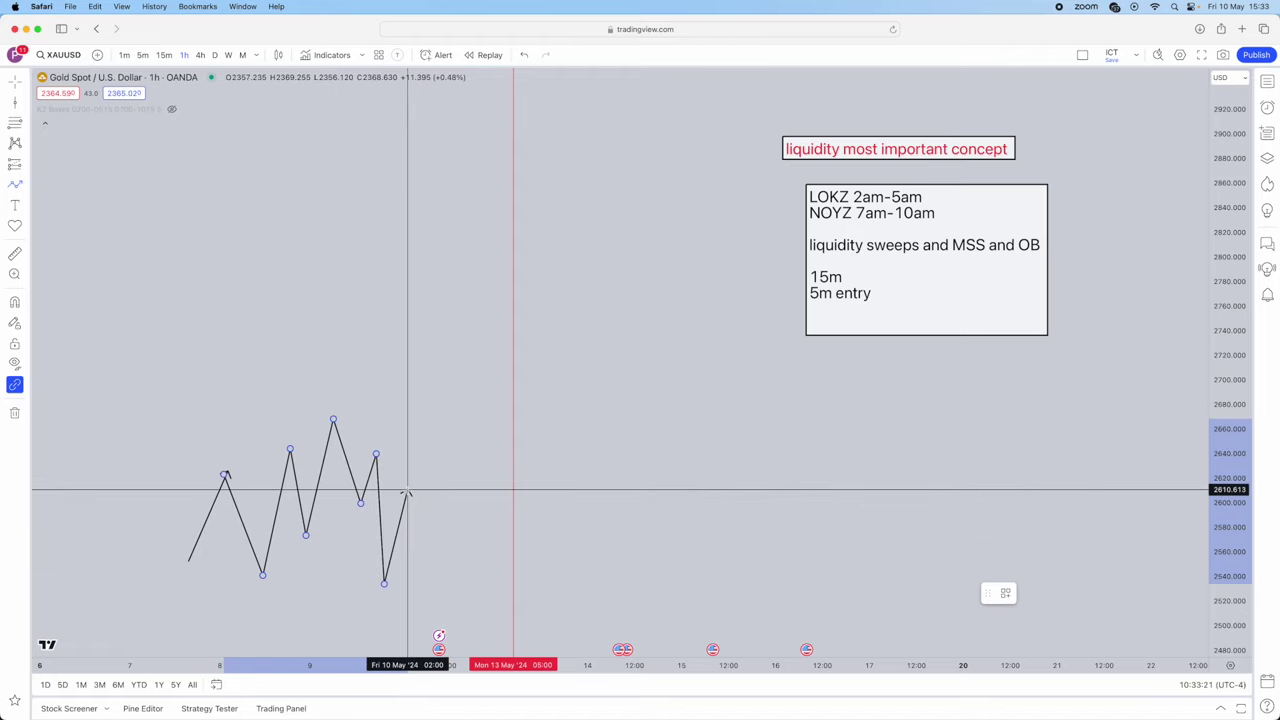
pyautogui.doubleClick(407, 491)
# Move the session-times note and the heading note lower beside the zigzag drawing, keeping the heading on top.
pyautogui.moveTo(423, 460); pyautogui.dragTo(480, 346)
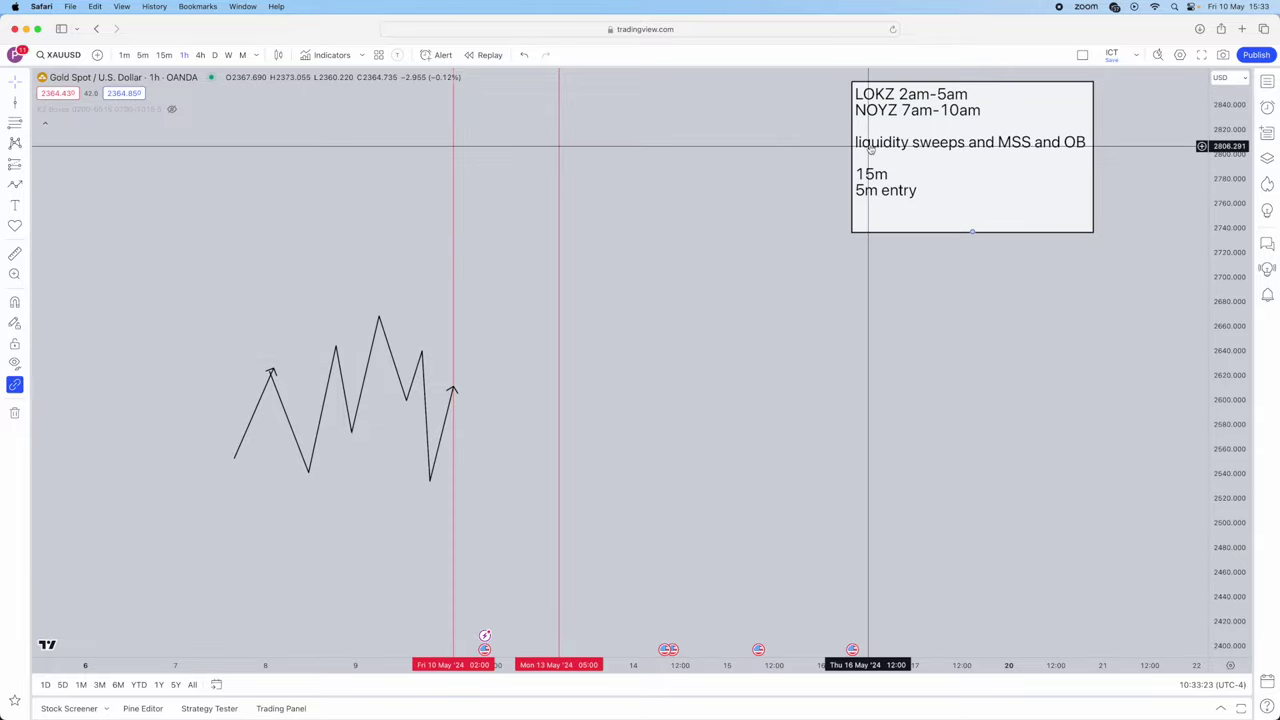
pyautogui.moveTo(866, 143); pyautogui.dragTo(868, 305)
pyautogui.scroll(2, 868, 305)
pyautogui.moveTo(877, 100); pyautogui.dragTo(903, 258)
pyautogui.scroll(-3, 893, 229)
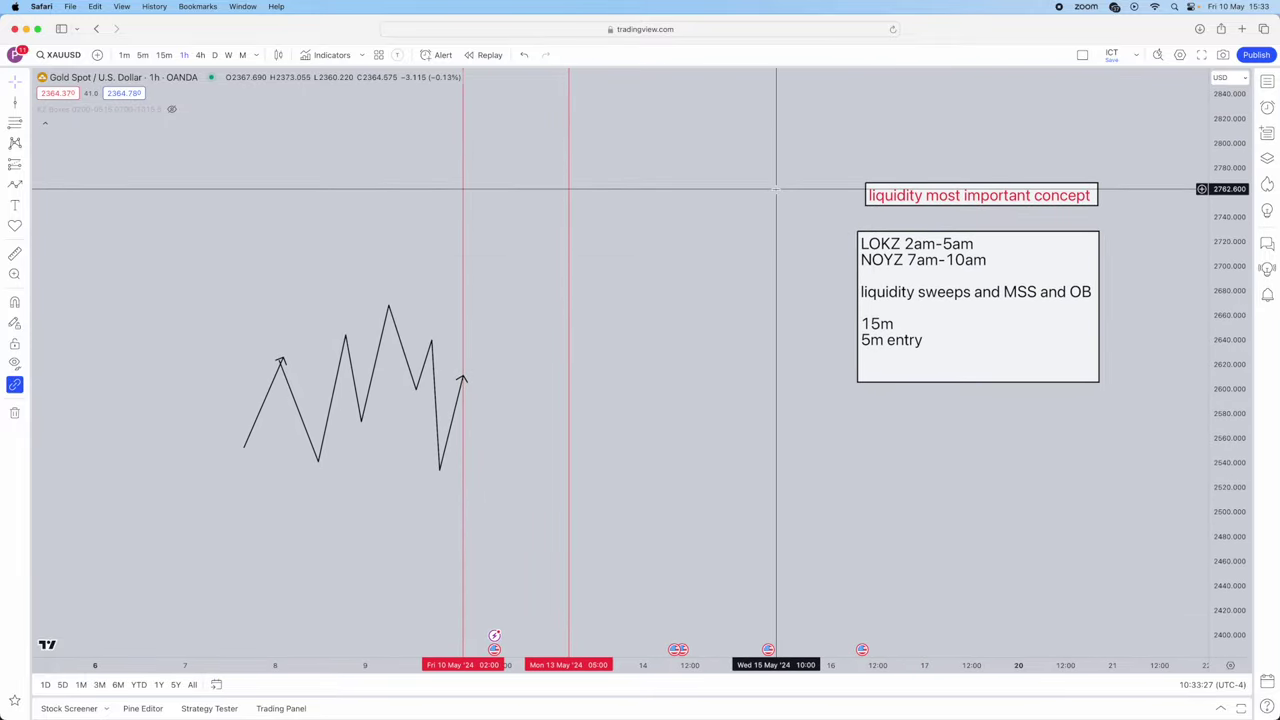
# Draw two level trend lines past the second vertical line, from the zigzag's highest peak at 2668.7 and its lowest low at about 2534.9.
pyautogui.click(26, 100)
pyautogui.click(93, 119)
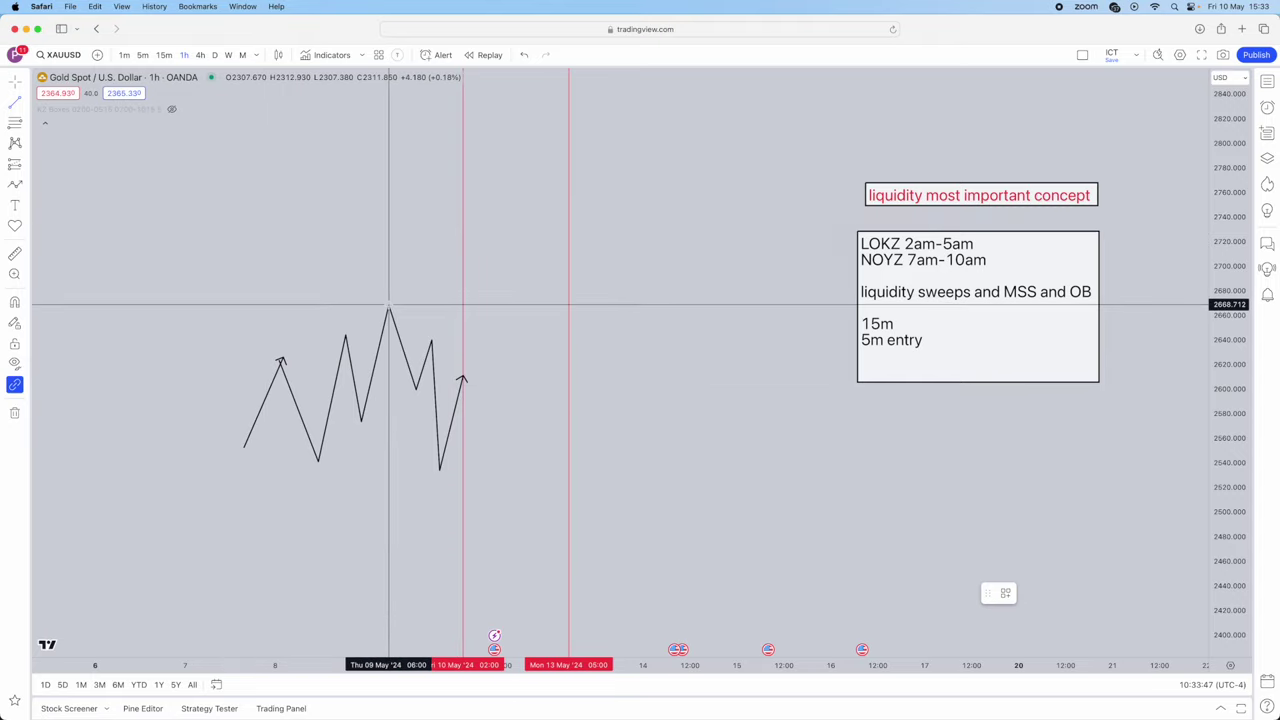
pyautogui.click(611, 304)
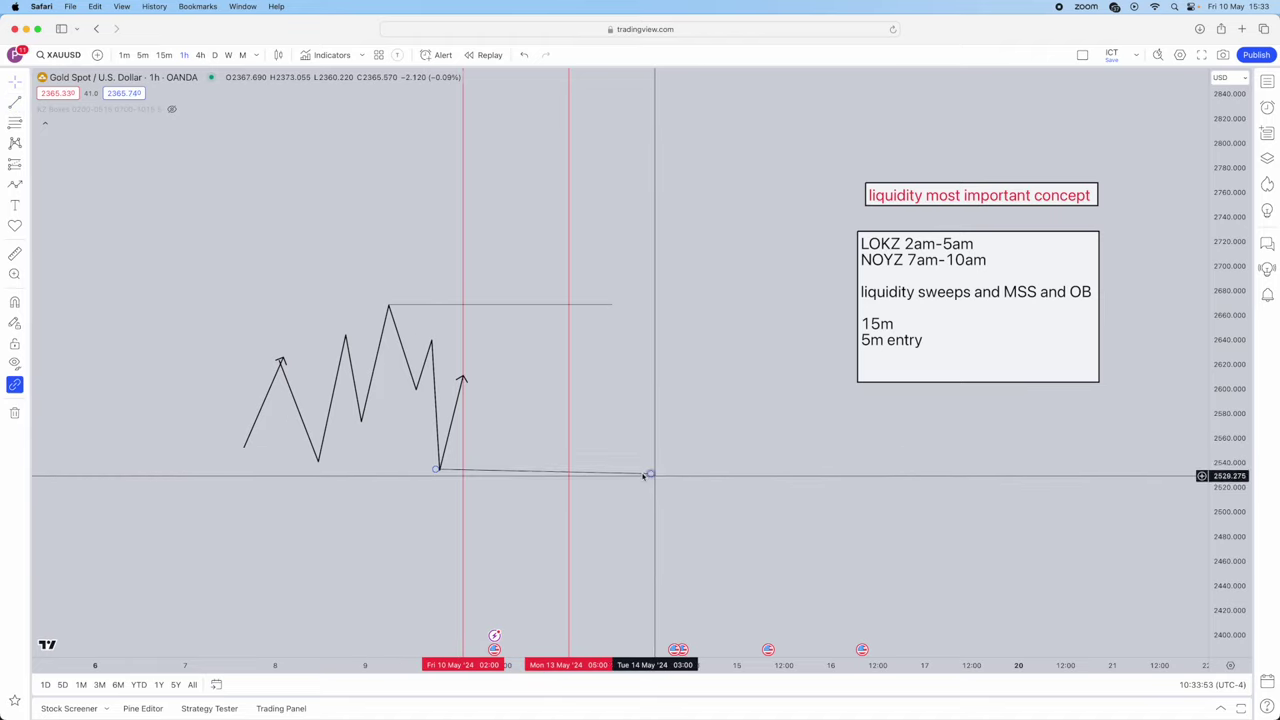
pyautogui.click(652, 468)
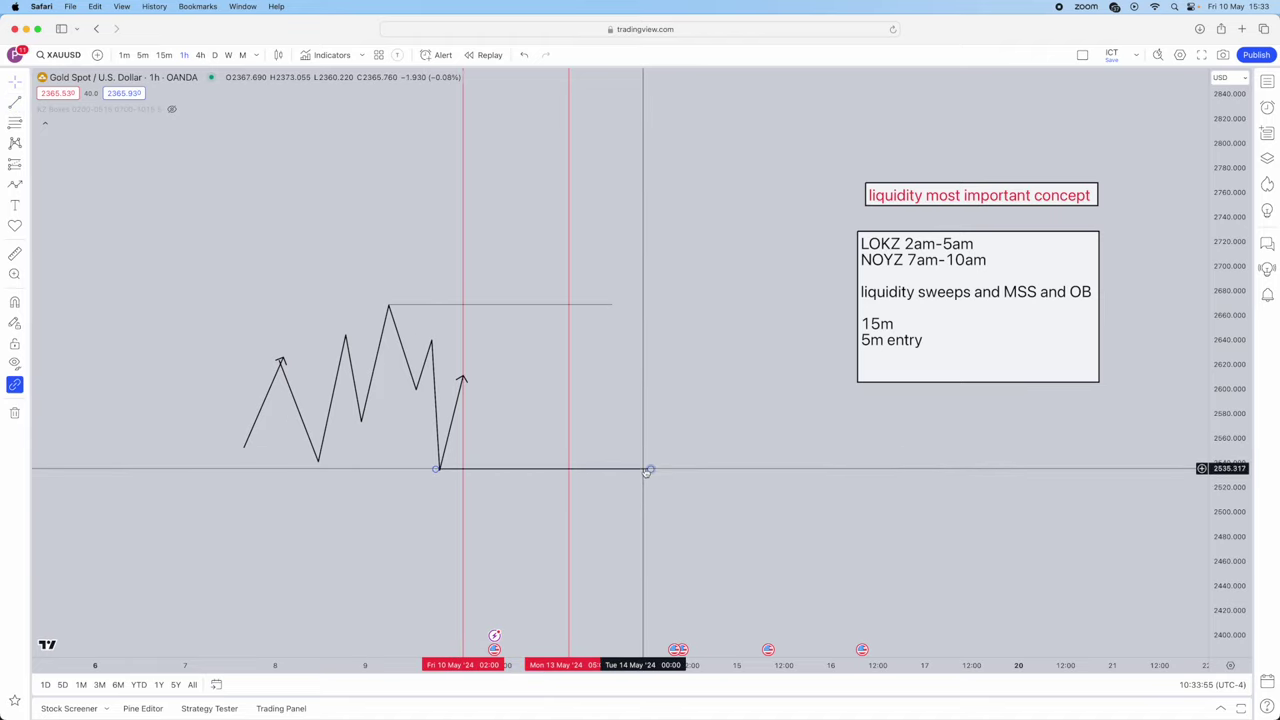
# Apply the saved "liquidity" template to the lower and the upper trend line.
pyautogui.doubleClick(640, 467)
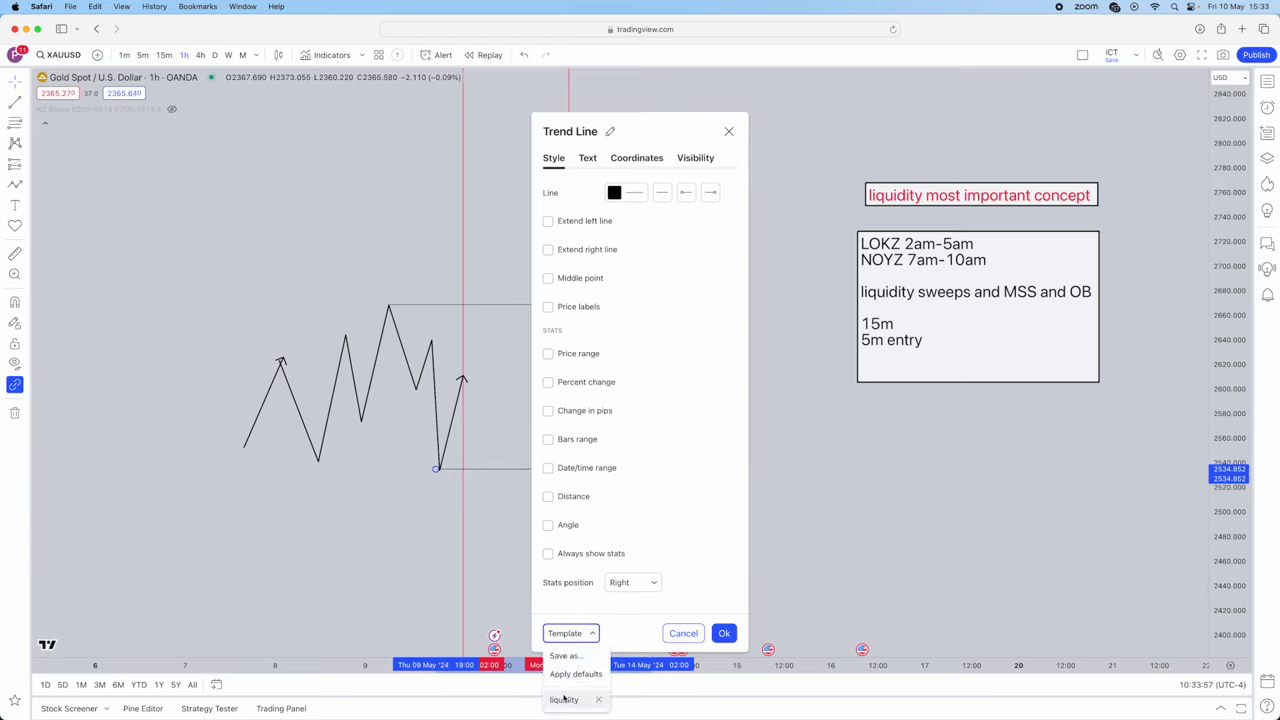
pyautogui.click(563, 698)
pyautogui.click(724, 633)
pyautogui.doubleClick(460, 305)
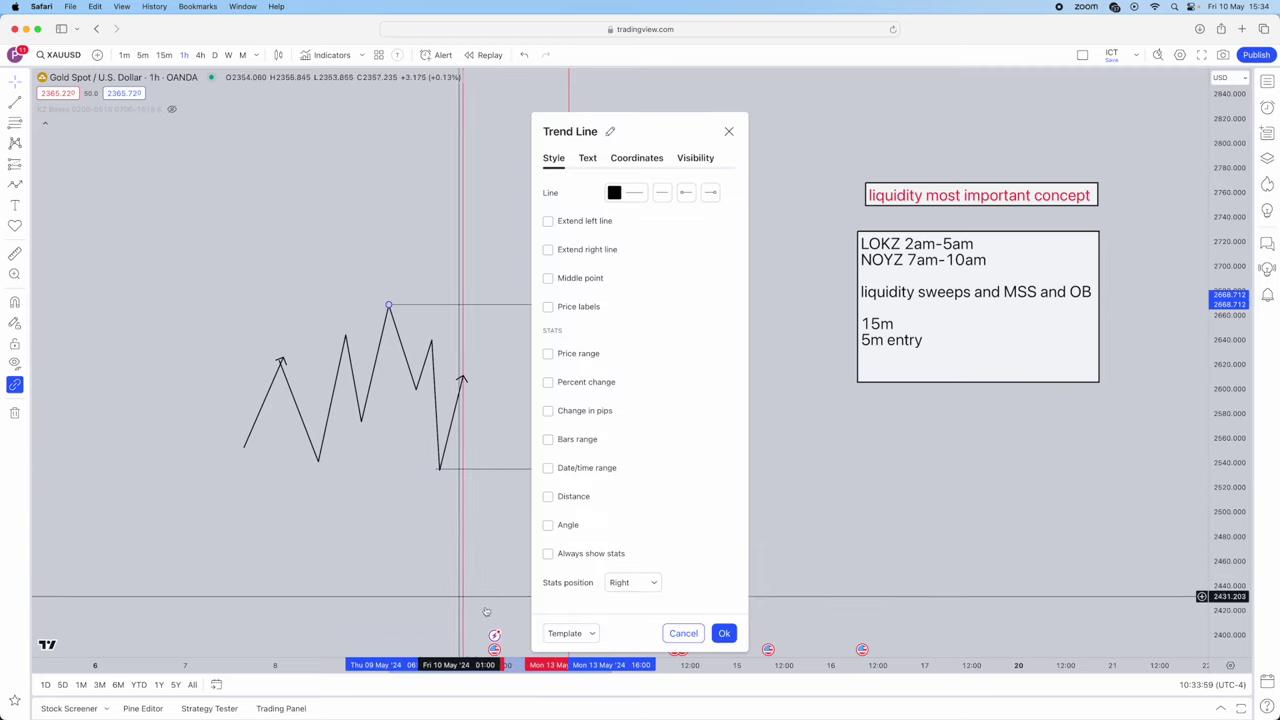
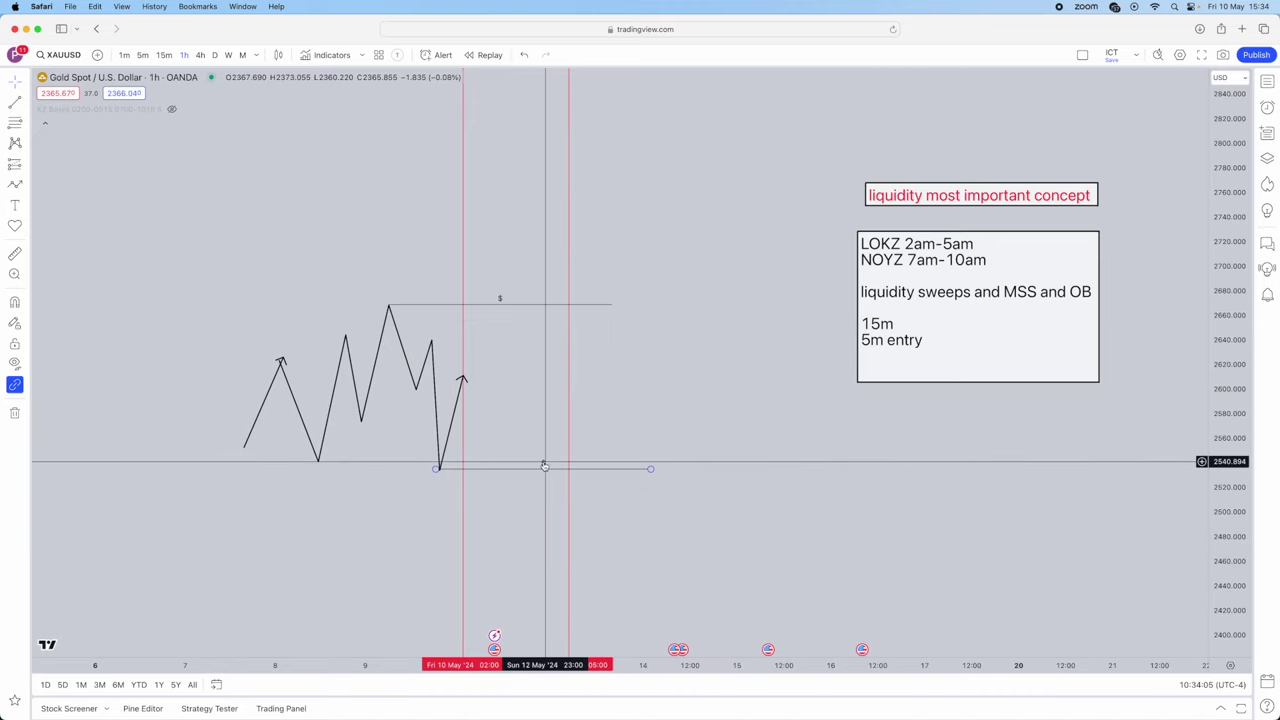
pyautogui.click(544, 468)
pyautogui.moveTo(544, 468); pyautogui.dragTo(543, 467)
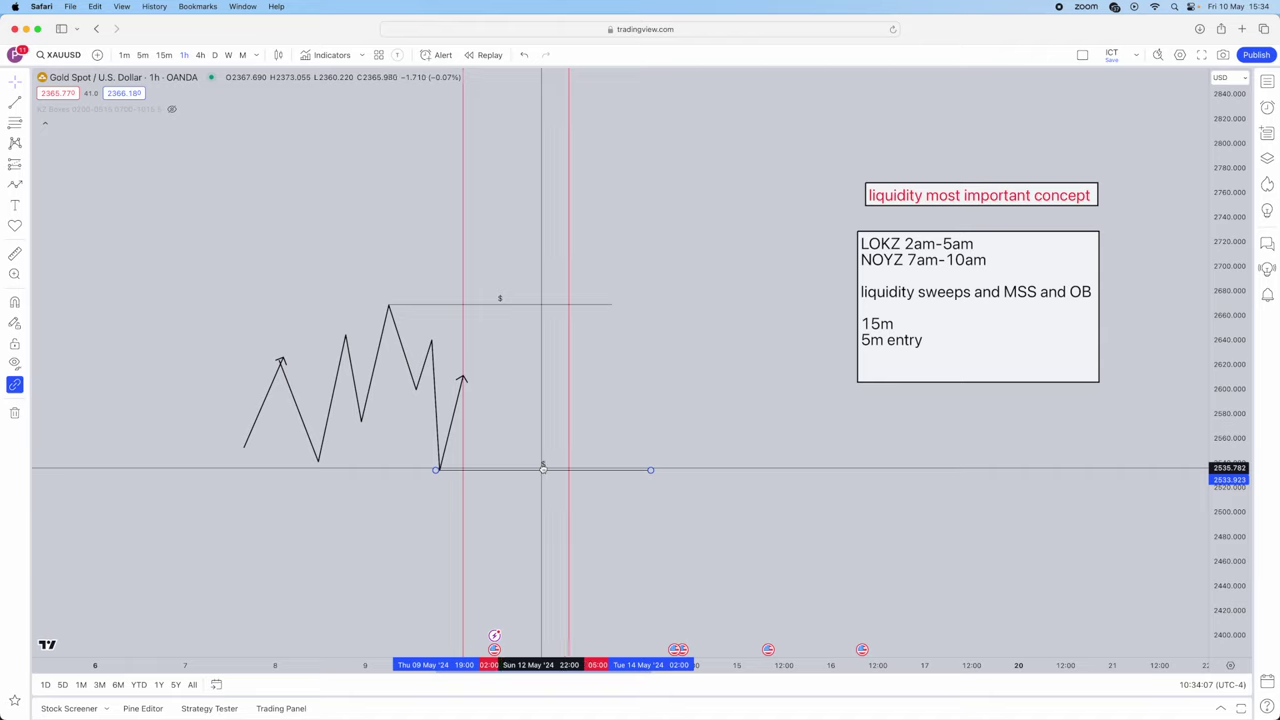
pyautogui.click(543, 476)
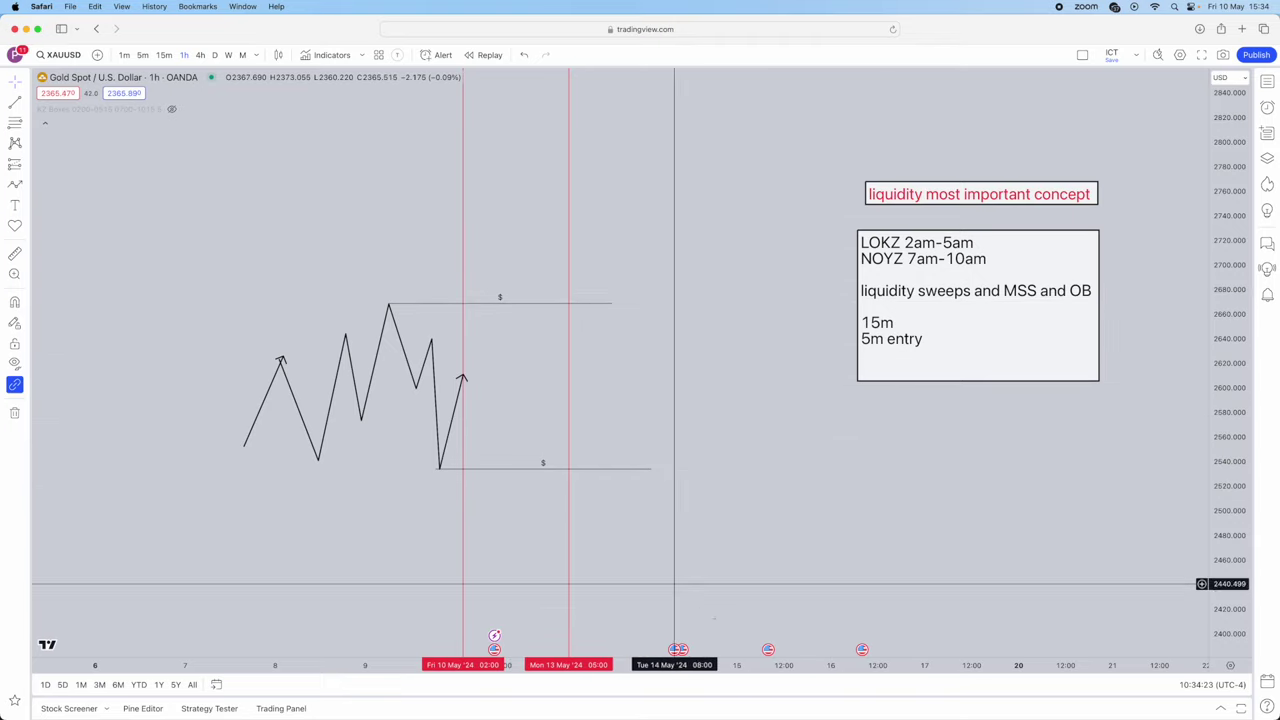
# Draw a path from the zigzag's end down to about 2562 and up through the upper liquidity line to about 2690.
pyautogui.click(17, 183)
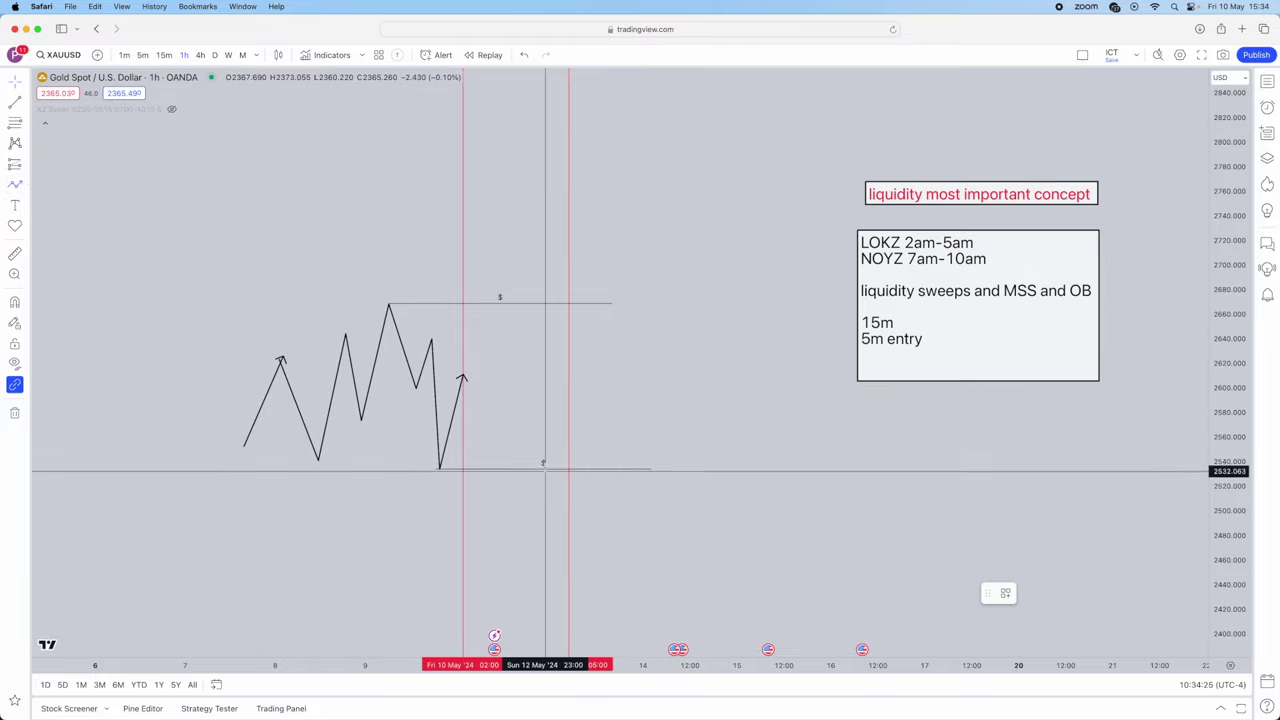
pyautogui.click(462, 378)
pyautogui.click(482, 434)
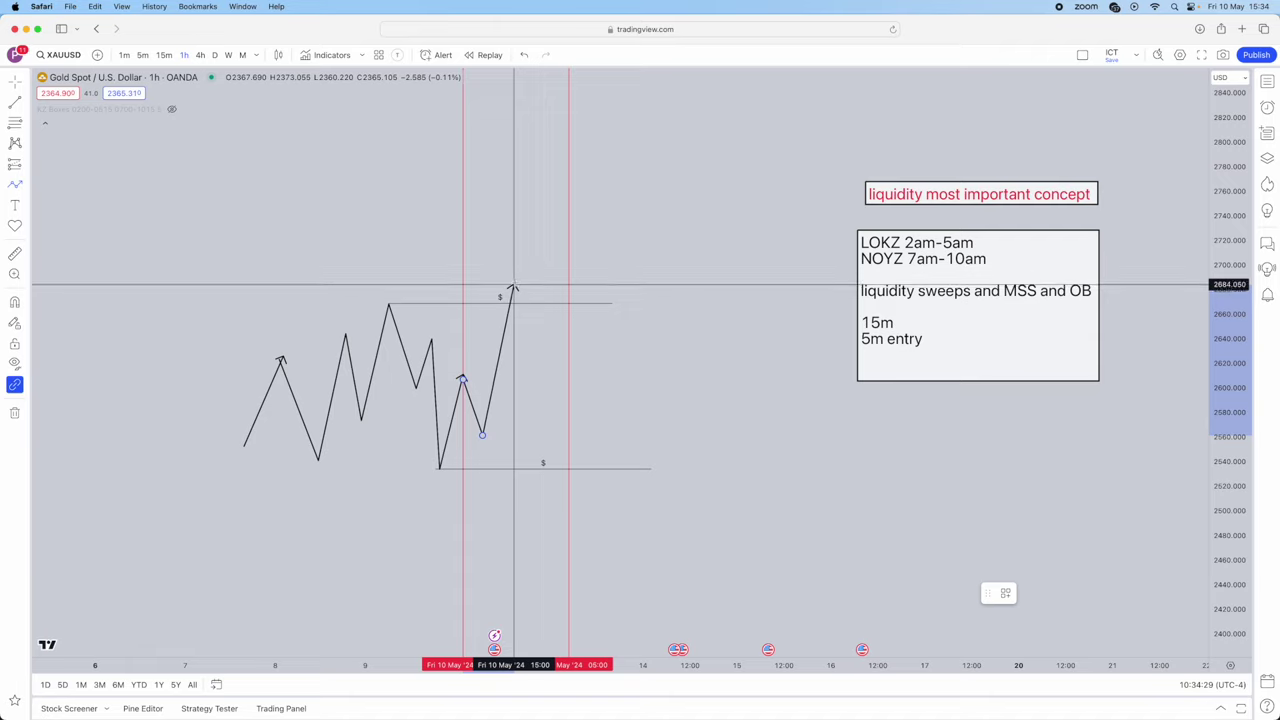
pyautogui.doubleClick(517, 277)
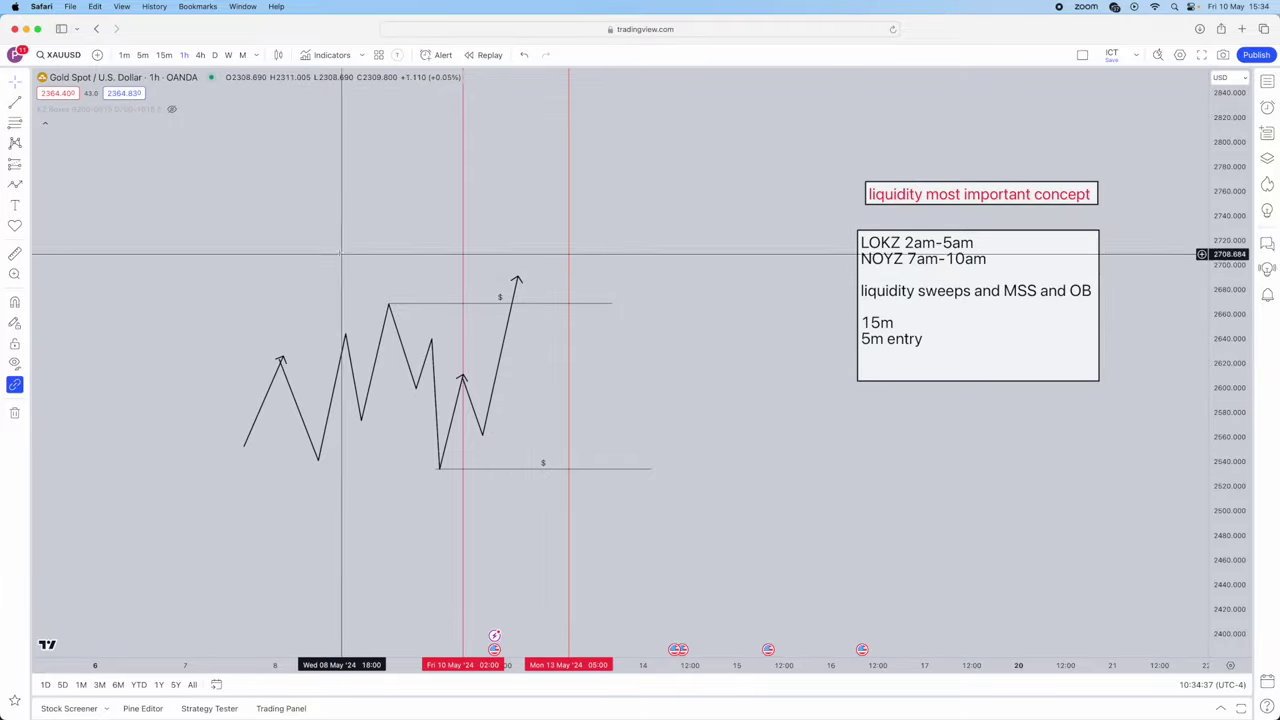
# Switch the chart to the 5m timeframe and move both notes back close to the second vertical line.
pyautogui.click(143, 54)
pyautogui.scroll(-10, 794, 200)
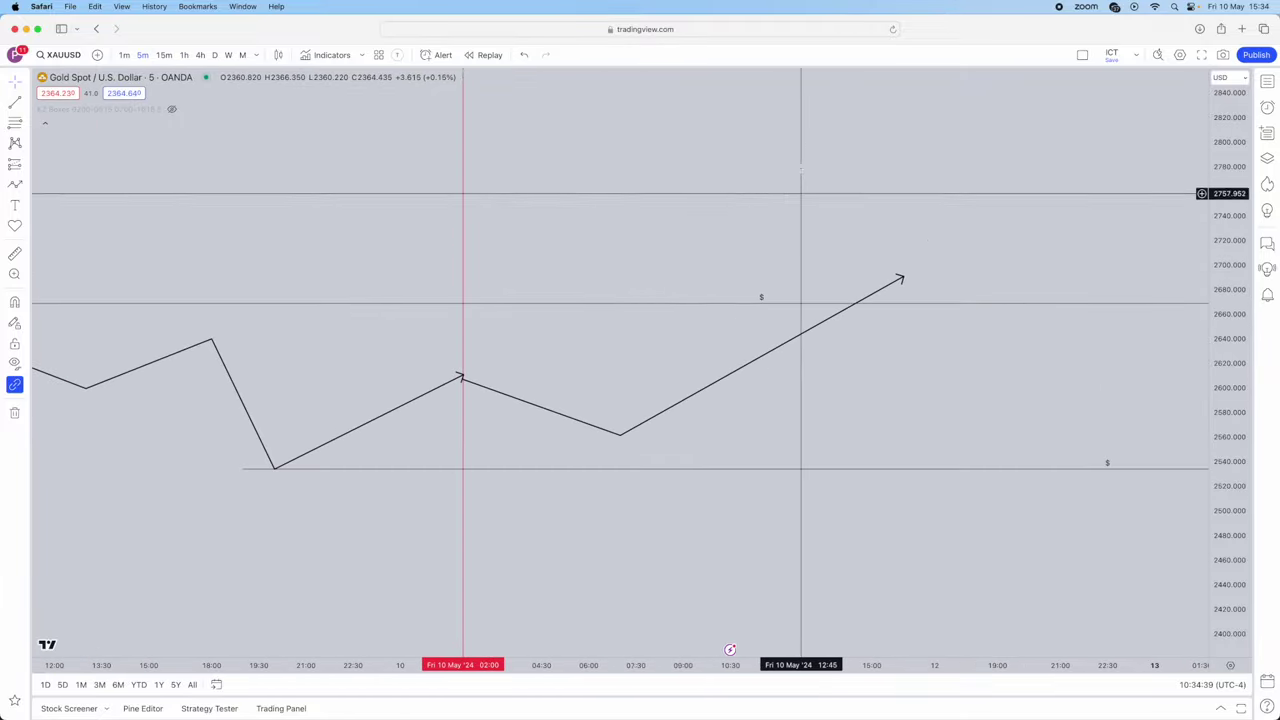
pyautogui.hscroll(15, 1151, 217)
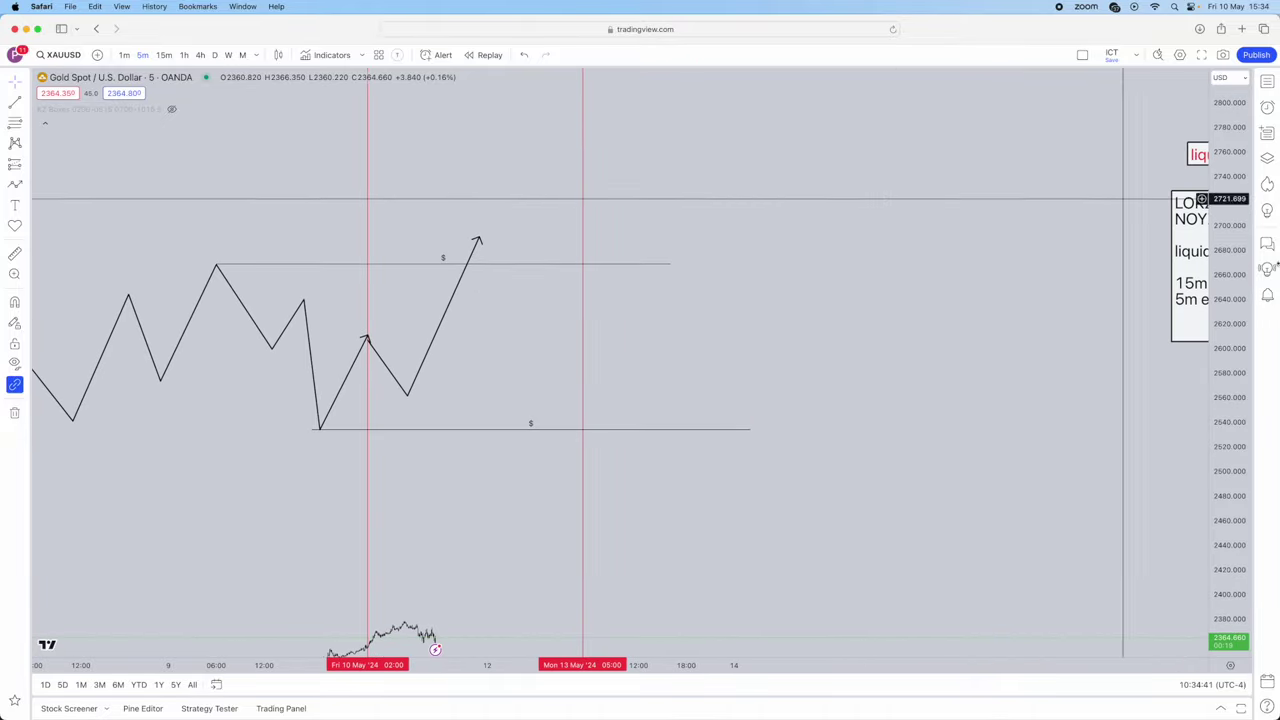
pyautogui.moveTo(1014, 254); pyautogui.dragTo(586, 250)
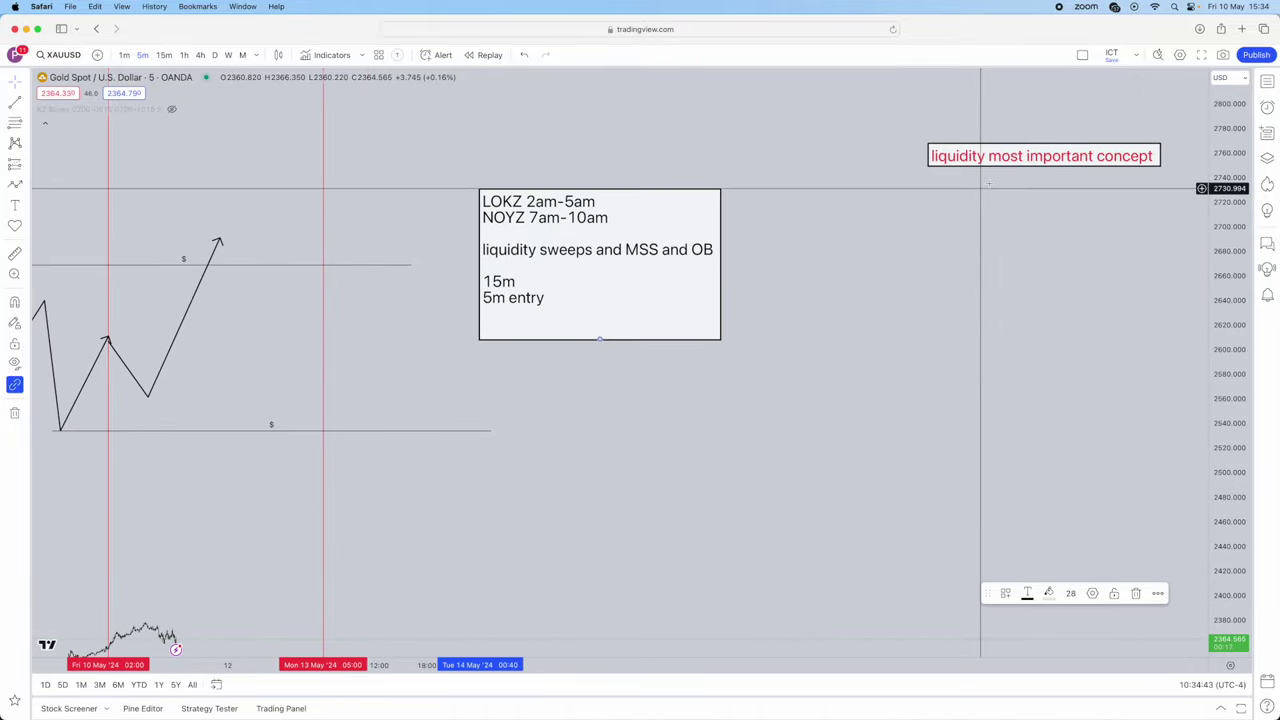
pyautogui.moveTo(1040, 172); pyautogui.dragTo(628, 172)
pyautogui.hscroll(-8, 1000, 320)
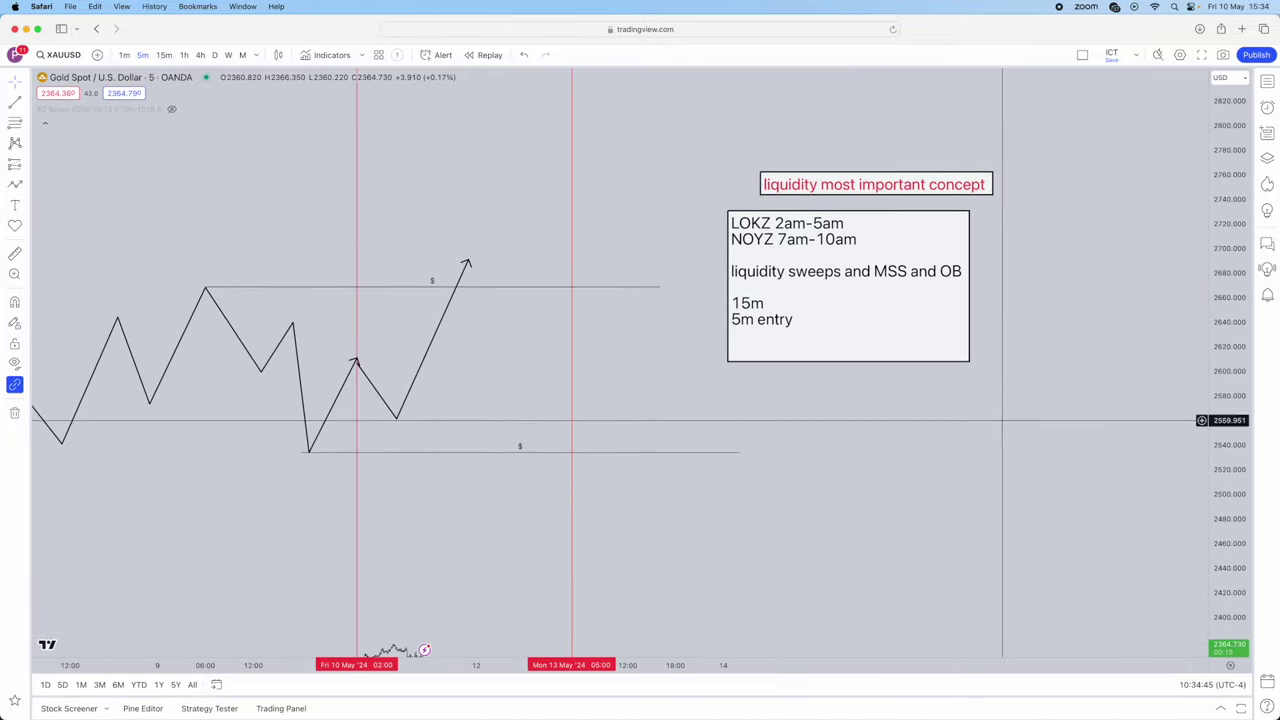
# Draw a path from the new high dipping to the upper liquidity line, bouncing slightly and falling to about 2642.
pyautogui.hscroll(-2, 1034, 380)
pyautogui.moveTo(962, 305); pyautogui.dragTo(981, 346)
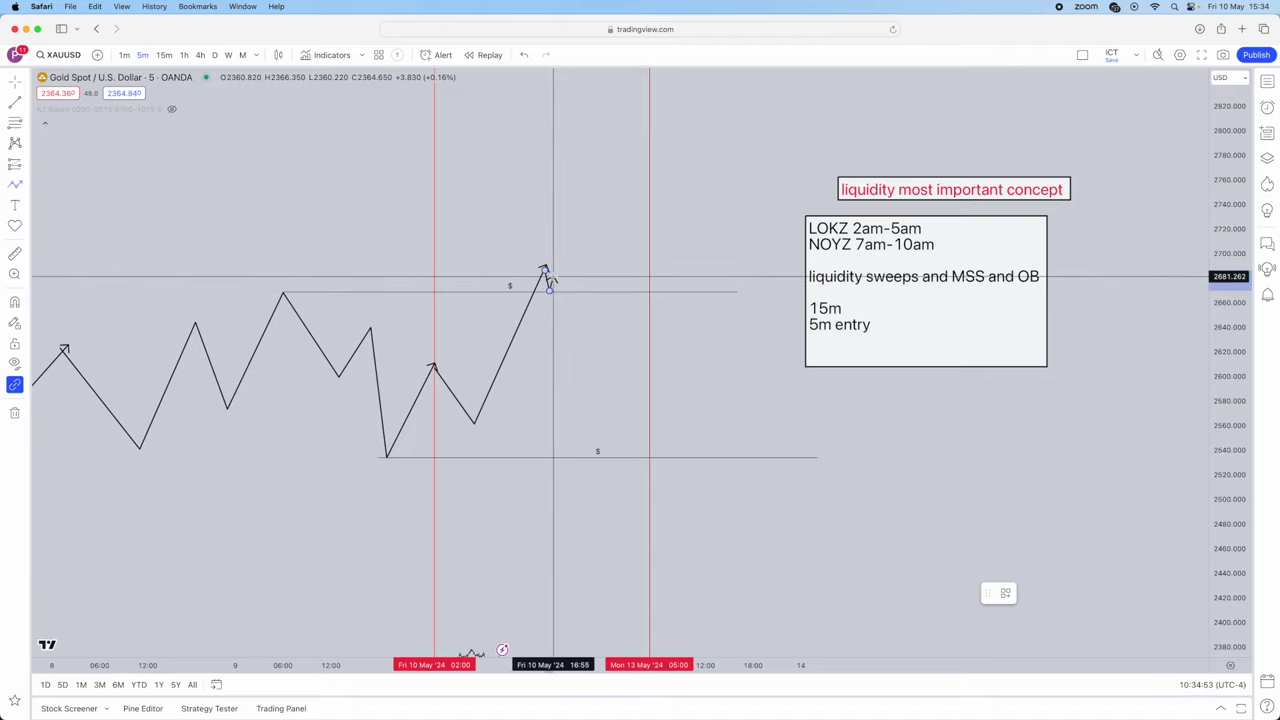
pyautogui.moveTo(552, 274); pyautogui.dragTo(565, 325)
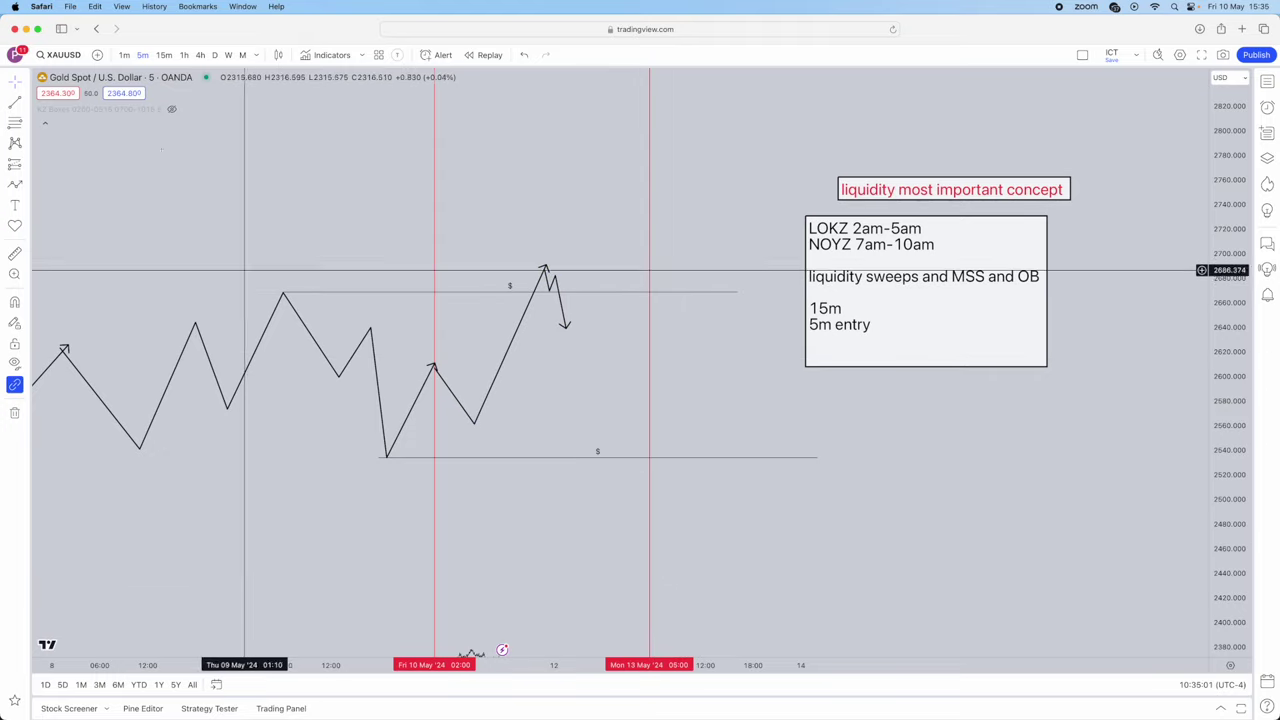
# Draw a tall narrow rectangle between the two vertical lines, above the upper liquidity line, from about 2790 to 2707.
pyautogui.click(27, 166)
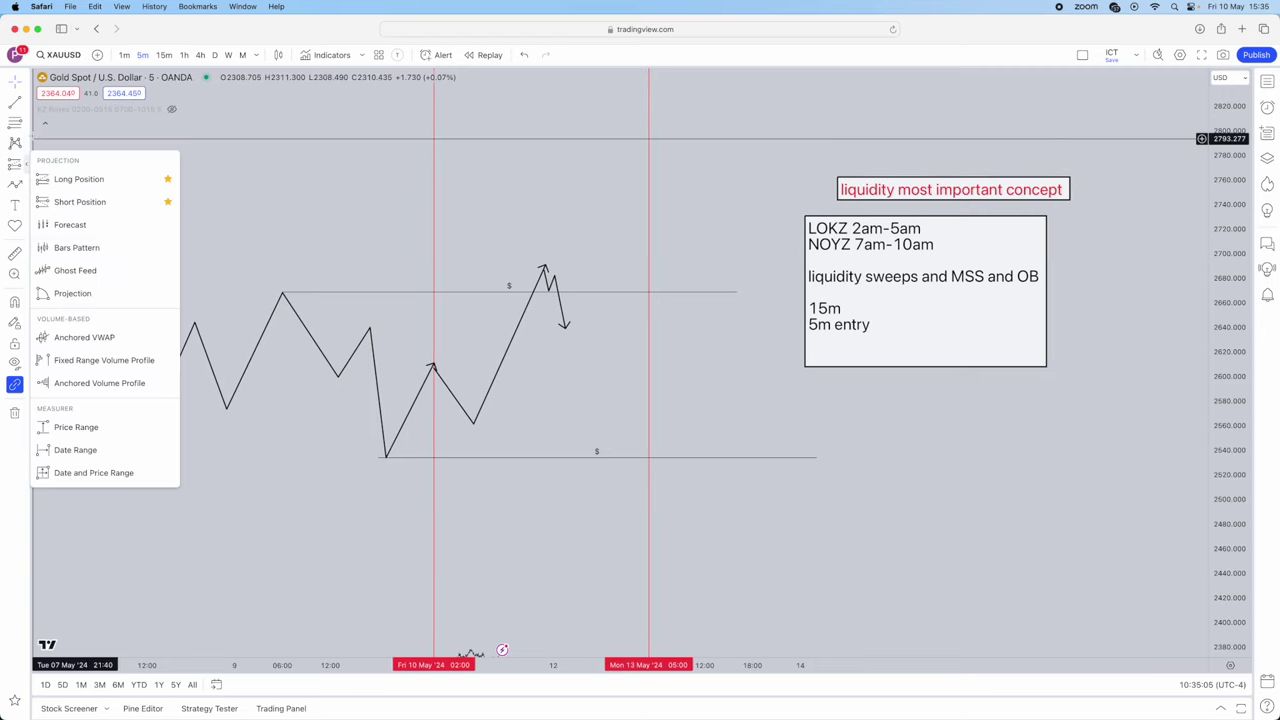
pyautogui.click(33, 131)
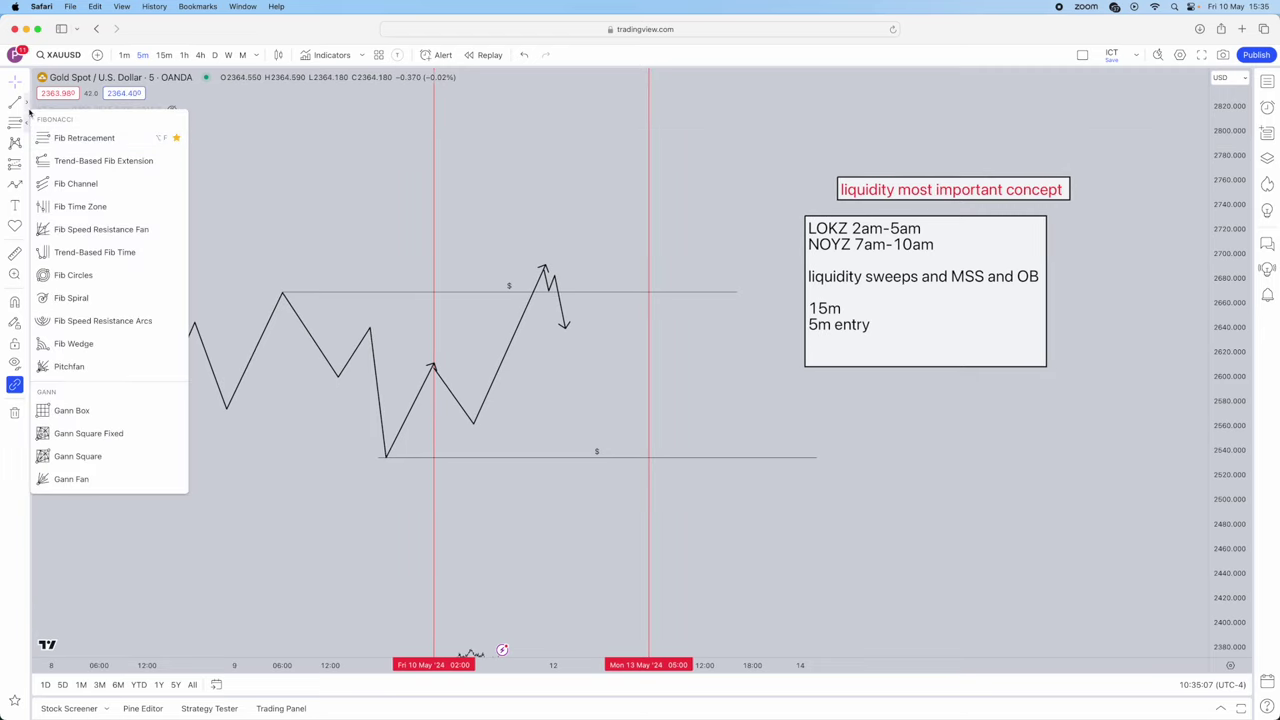
pyautogui.click(30, 106)
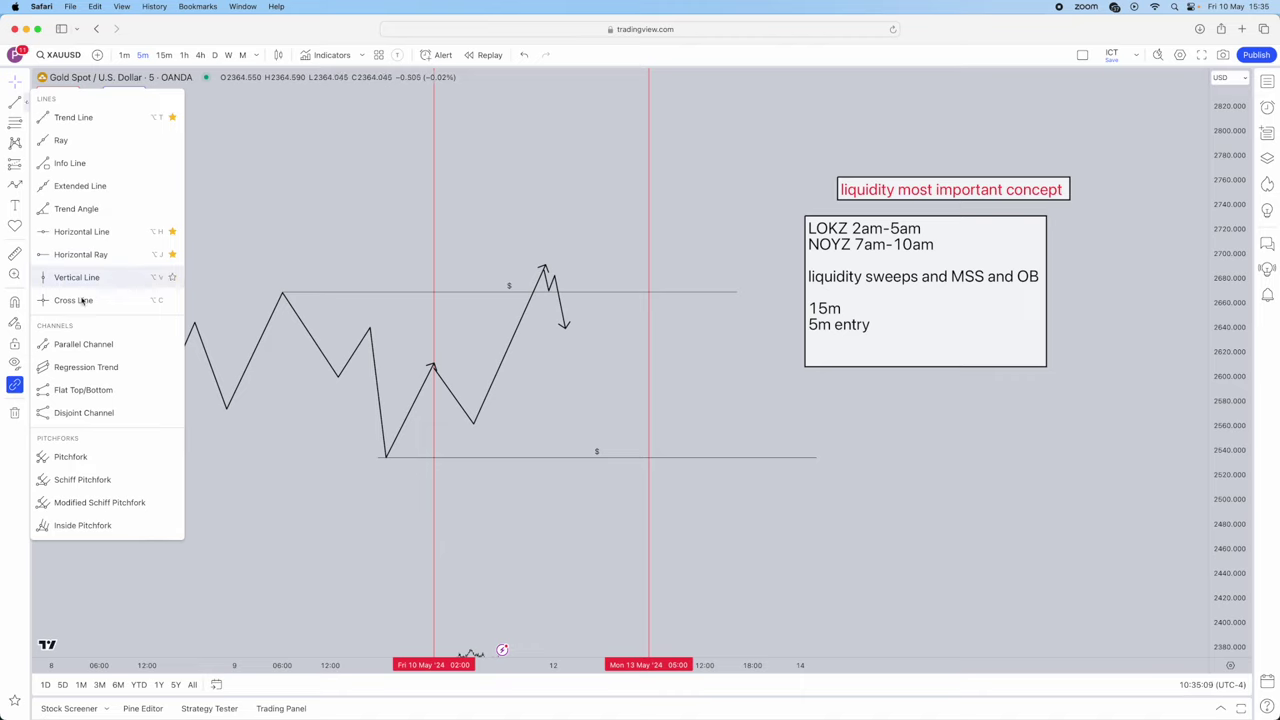
pyautogui.click(30, 196)
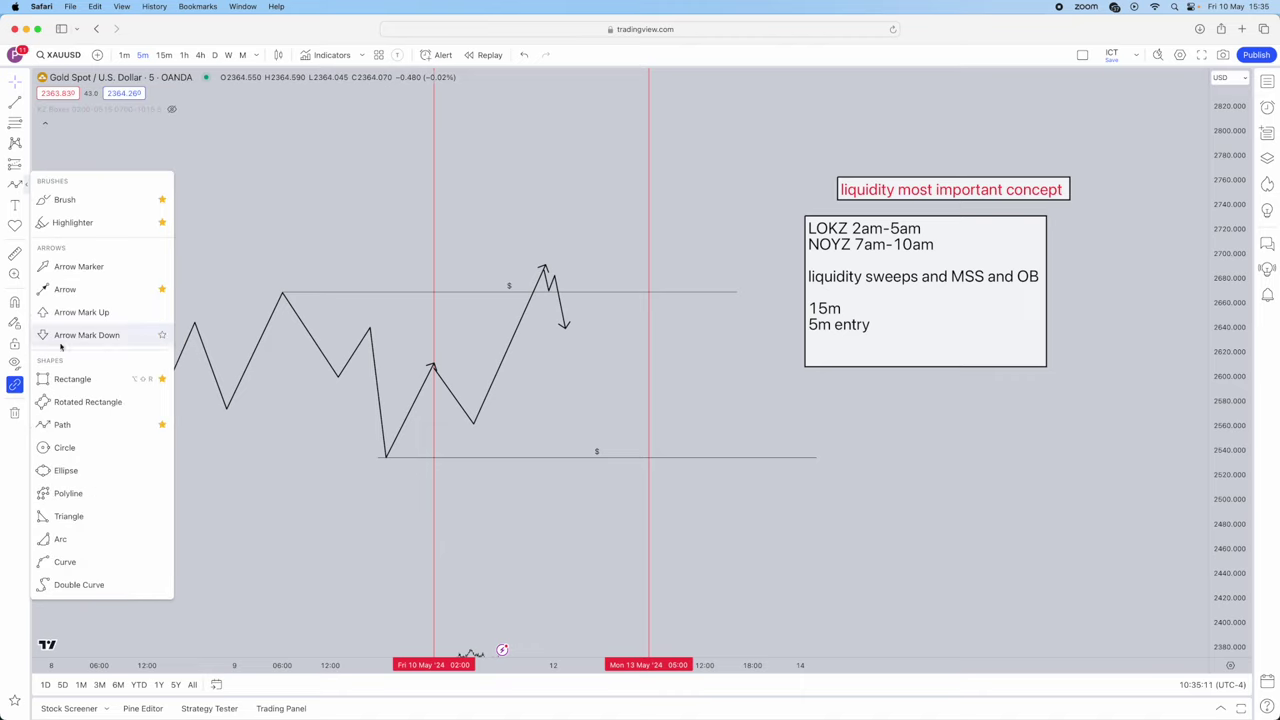
pyautogui.click(72, 378)
pyautogui.moveTo(486, 144); pyautogui.dragTo(480, 245)
# Draw a small narrow rectangle near Wed 8 May 12:00 from about 2783 to 2757, with a short vertical trend line below it as a wick.
pyautogui.click(22, 181)
pyautogui.moveTo(145, 150); pyautogui.dragTo(145, 183)
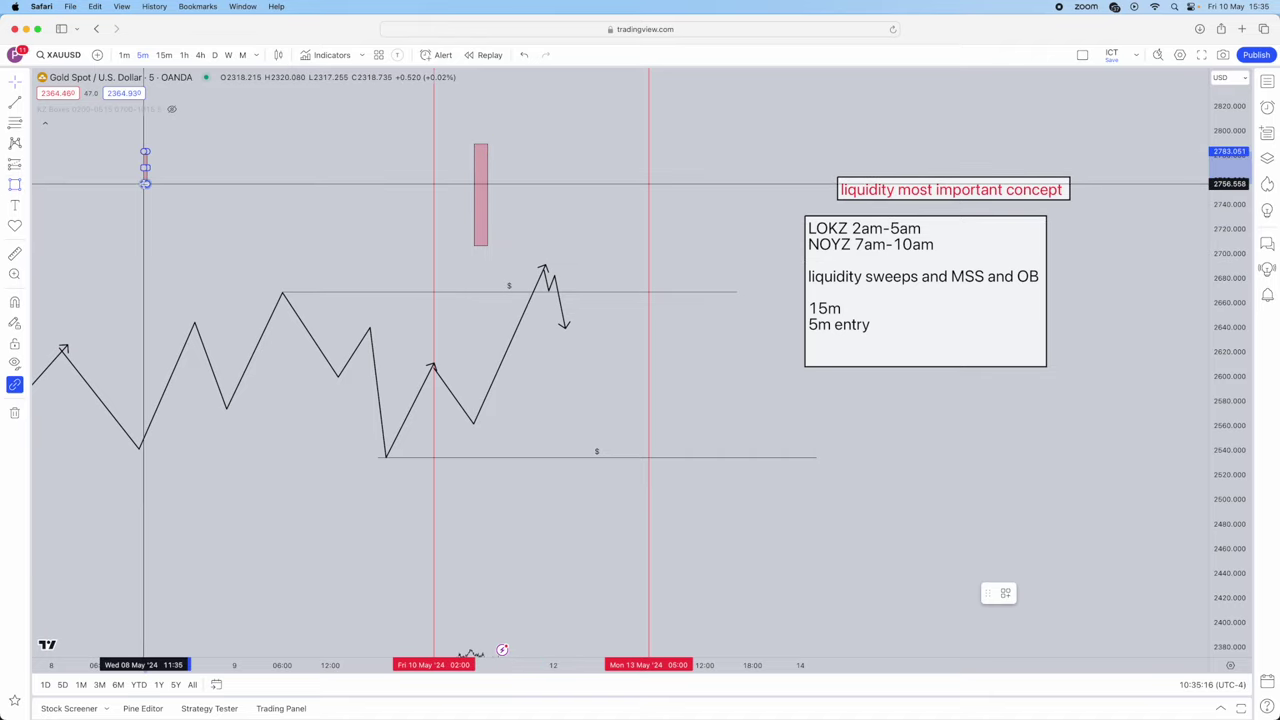
pyautogui.click(22, 104)
pyautogui.moveTo(145, 183); pyautogui.dragTo(145, 210)
pyautogui.click(160, 215)
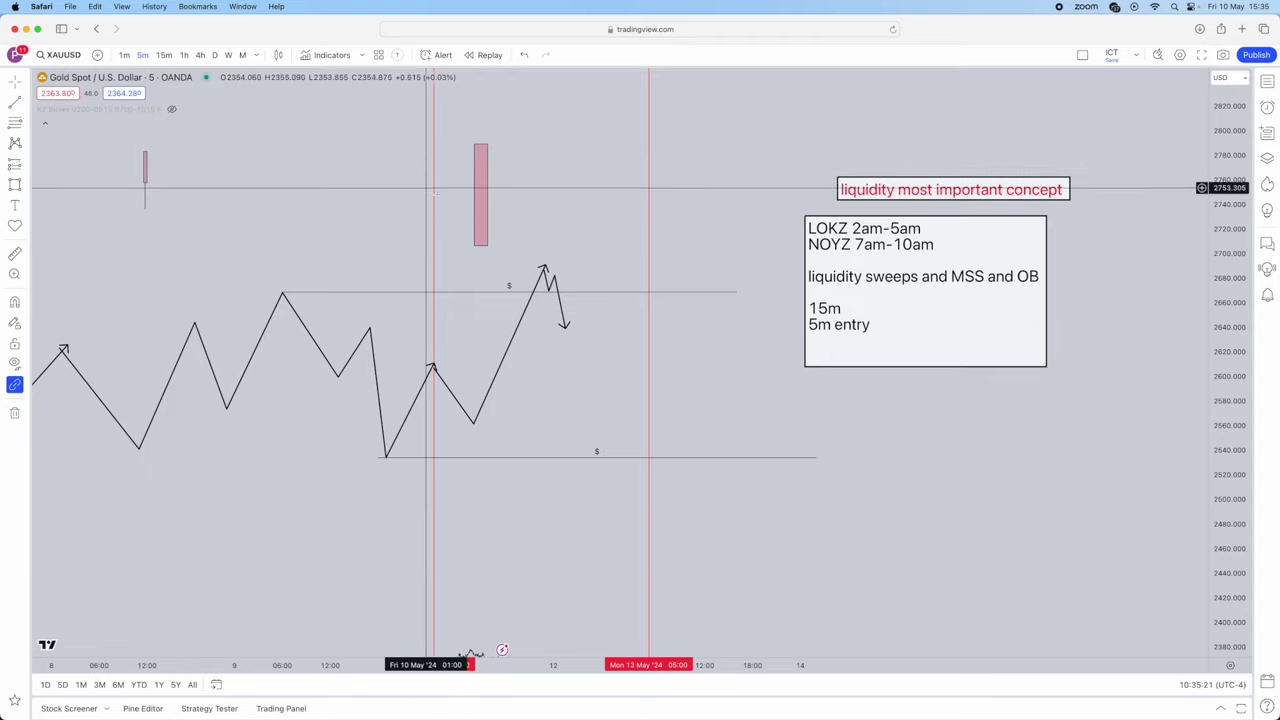
pyautogui.click(146, 170)
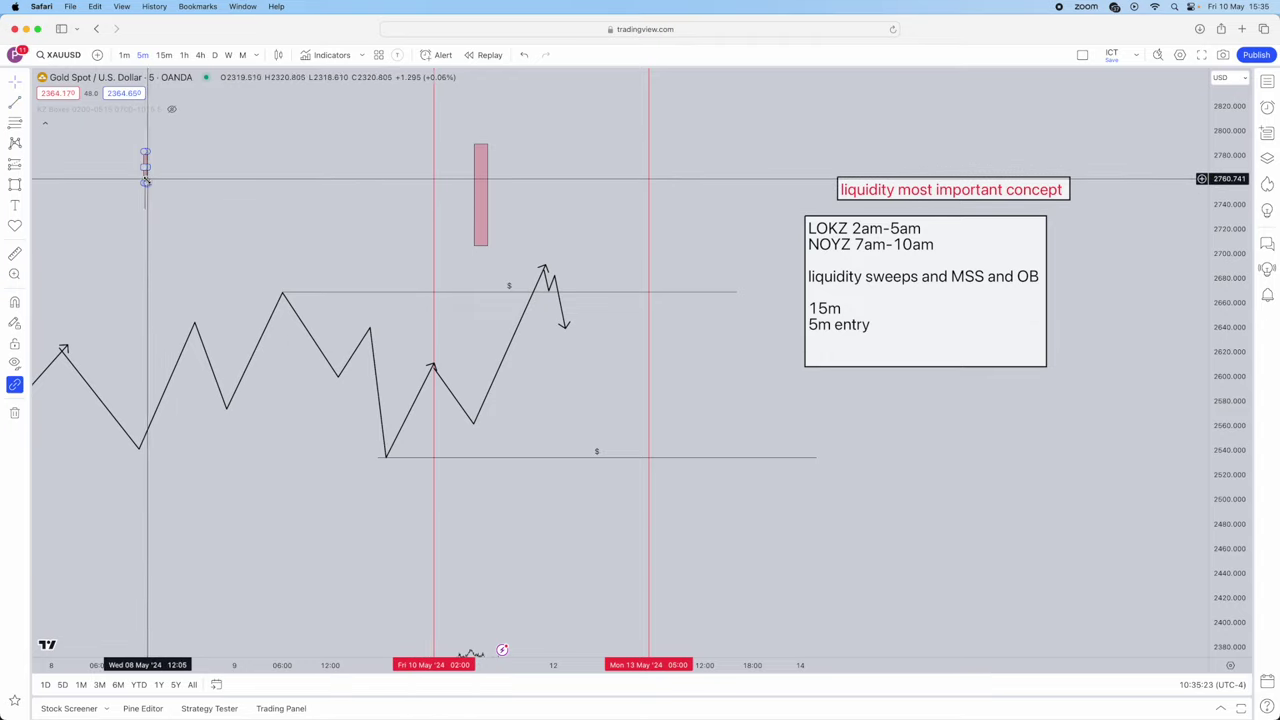
# Delete the small rectangle near Wed 8 May and move the tall rectangle up to span about 2818 to 2736.
pyautogui.press('Delete')
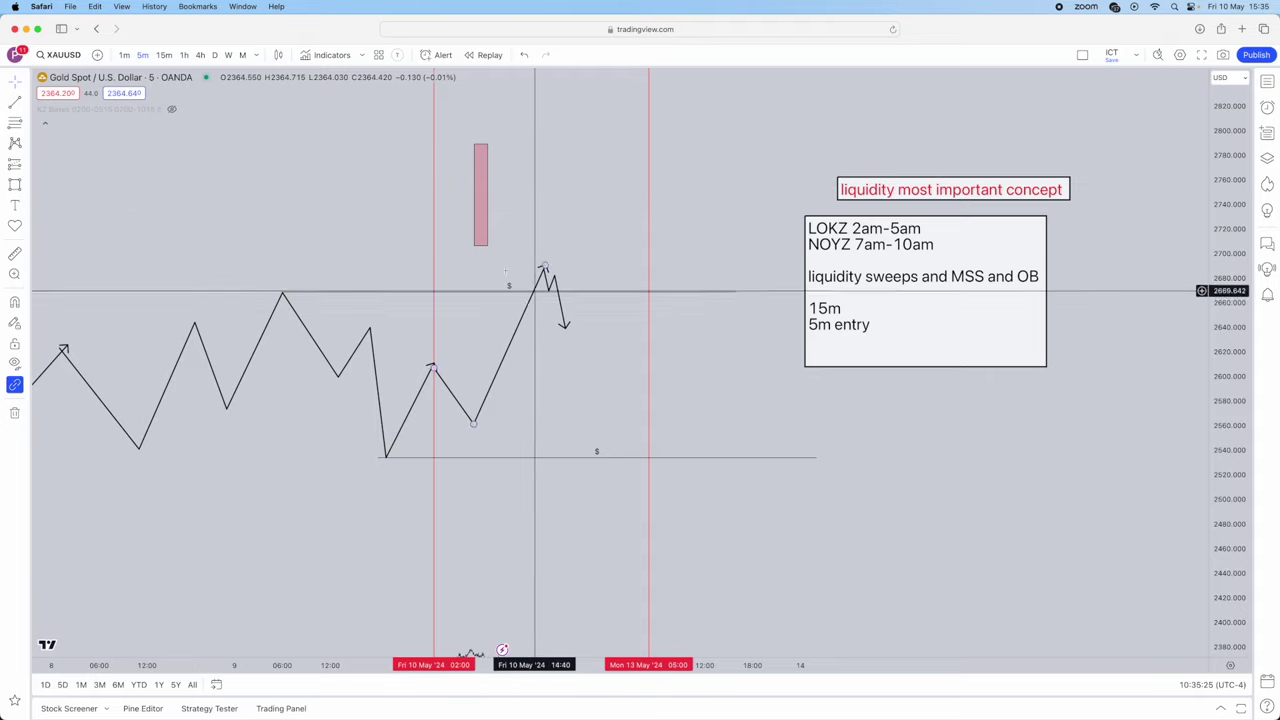
pyautogui.moveTo(485, 211)
pyautogui.mouseDown()
pyautogui.moveTo(554, 280)
pyautogui.moveTo(565, 341)
pyautogui.moveTo(550, 246)
pyautogui.moveTo(501, 175)
pyautogui.mouseUp()
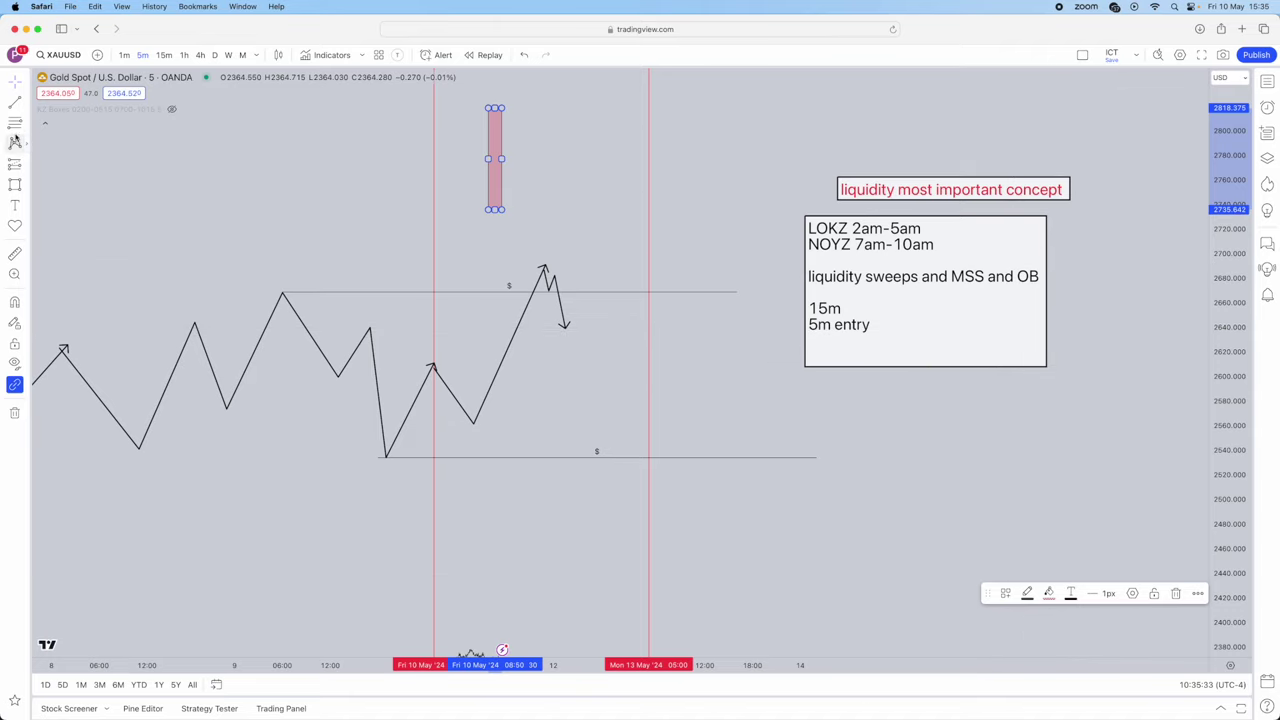
# Draw a short path from the latest low up to about 2677 and color it red.
pyautogui.click(29, 103)
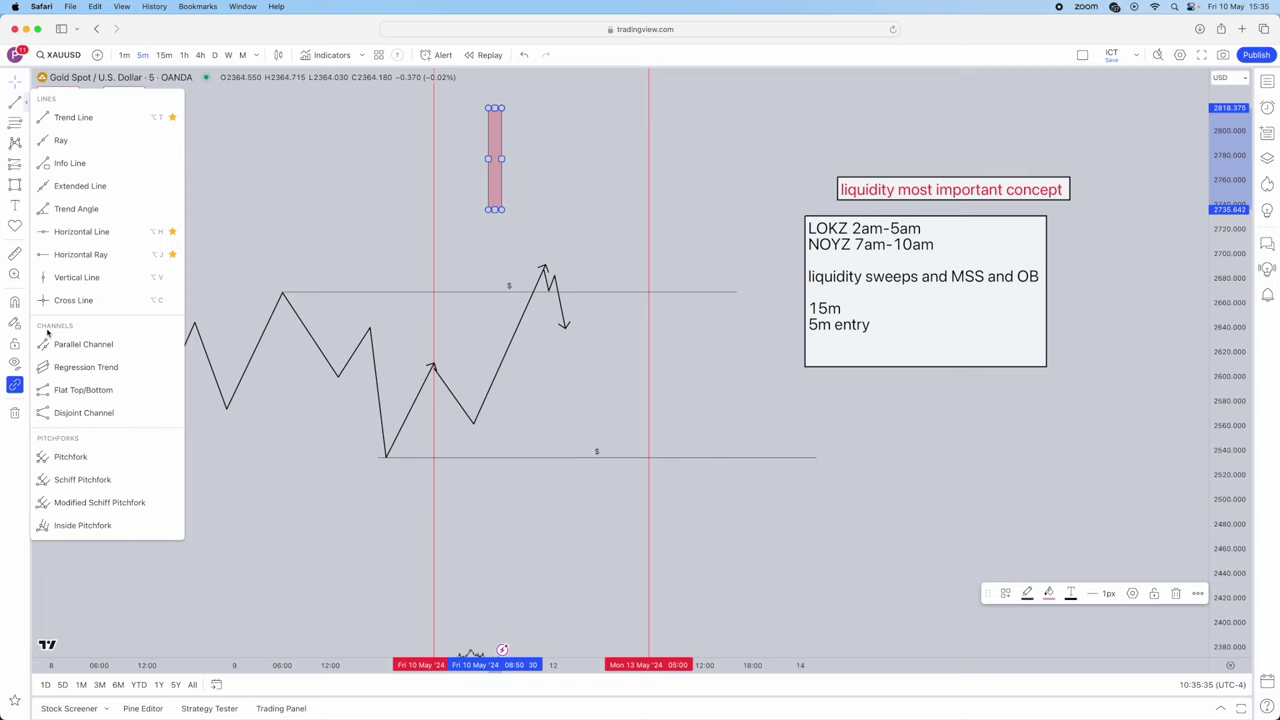
pyautogui.click(29, 190)
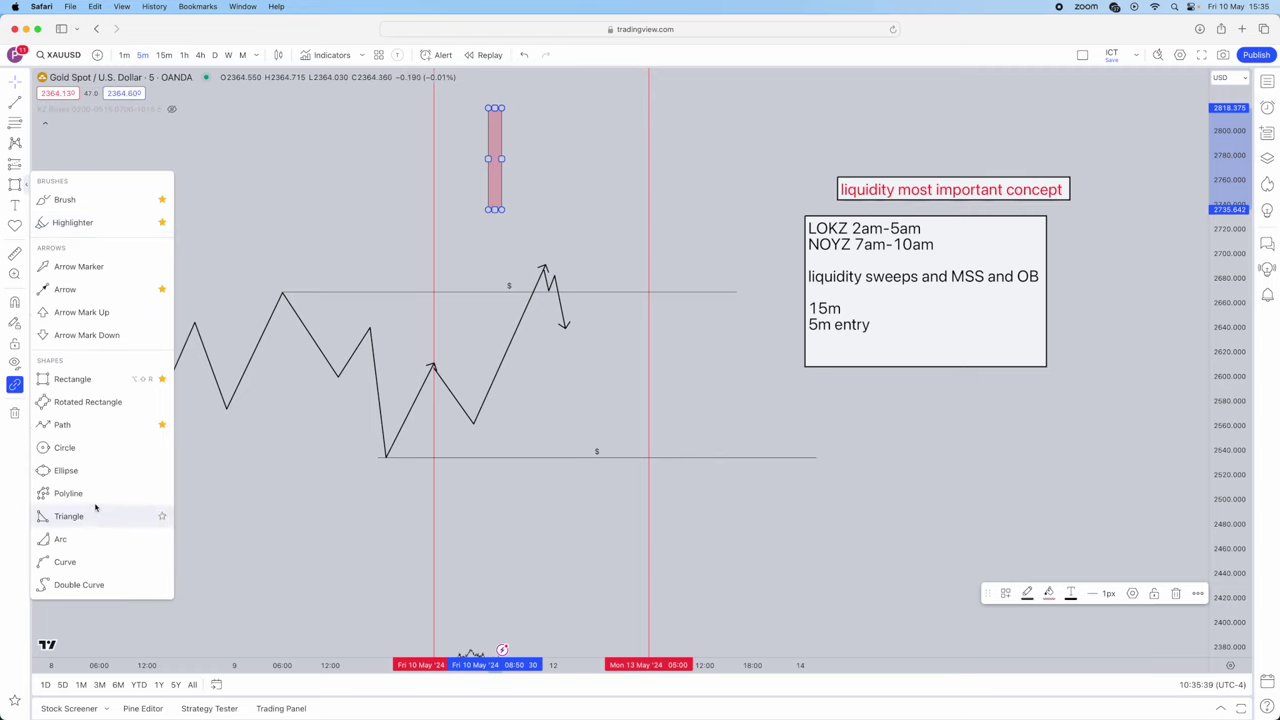
pyautogui.click(62, 424)
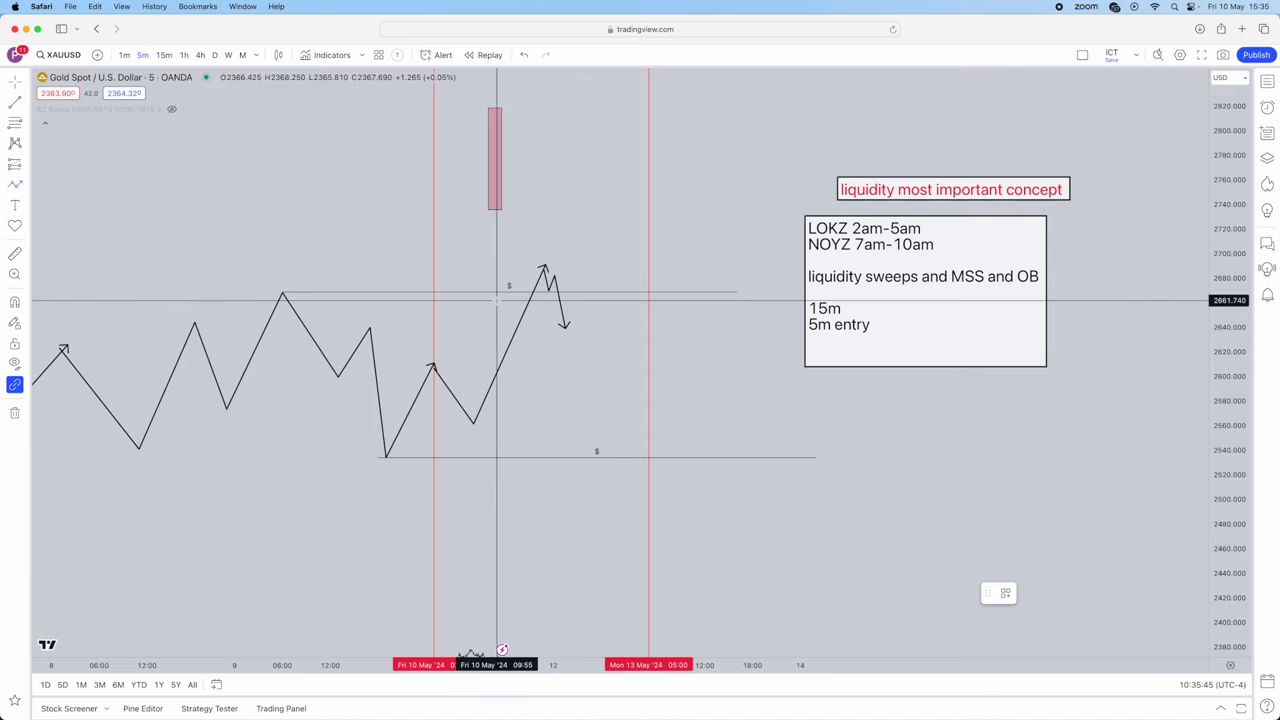
pyautogui.click(565, 324)
pyautogui.doubleClick(572, 284)
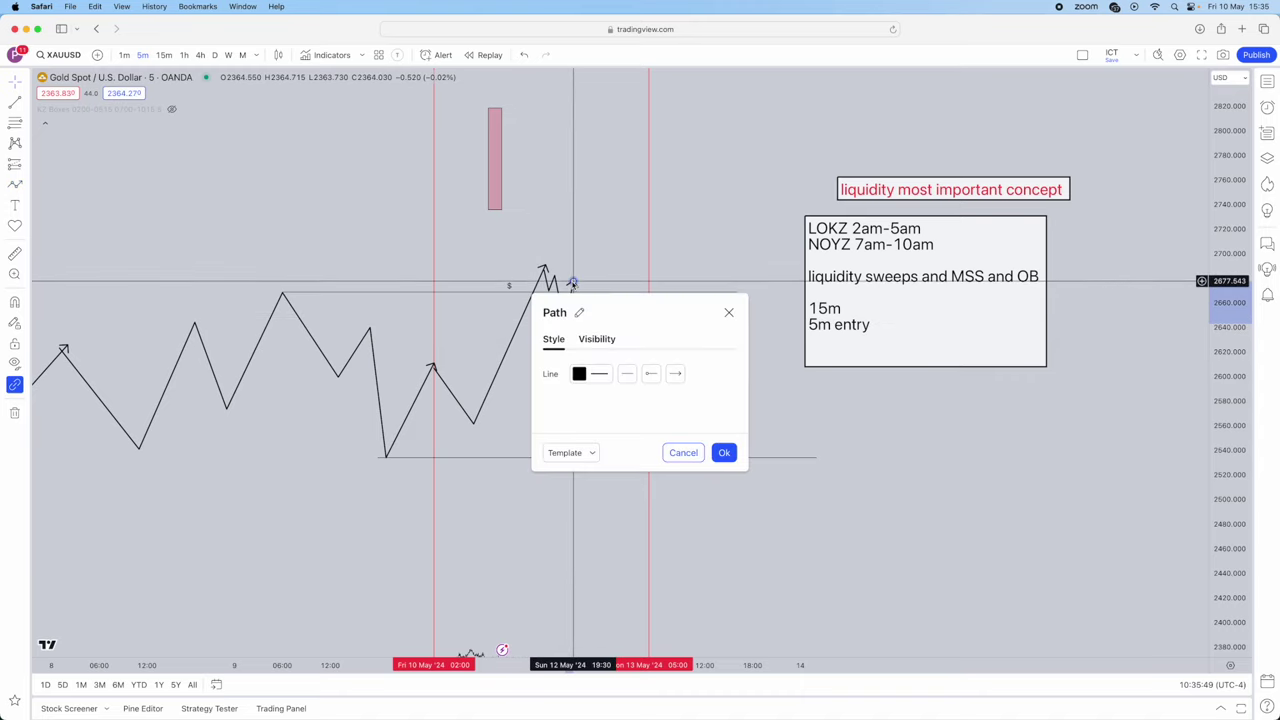
pyautogui.click(587, 373)
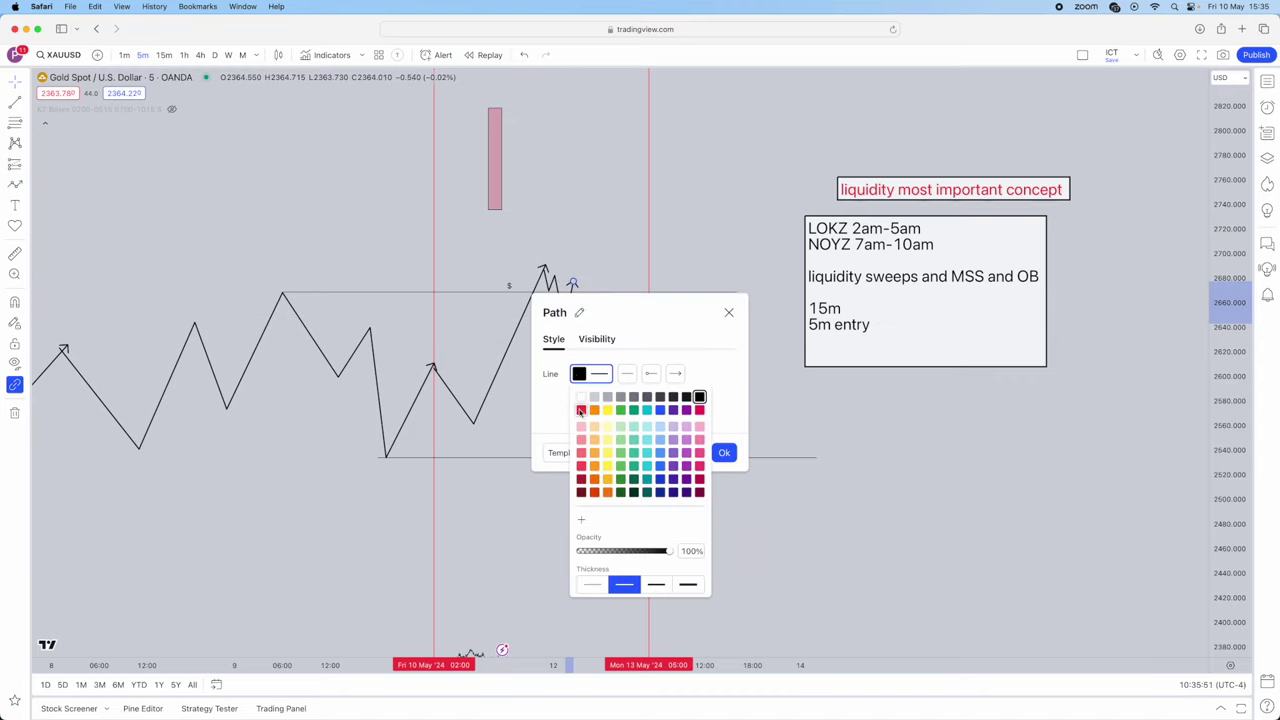
pyautogui.click(600, 246)
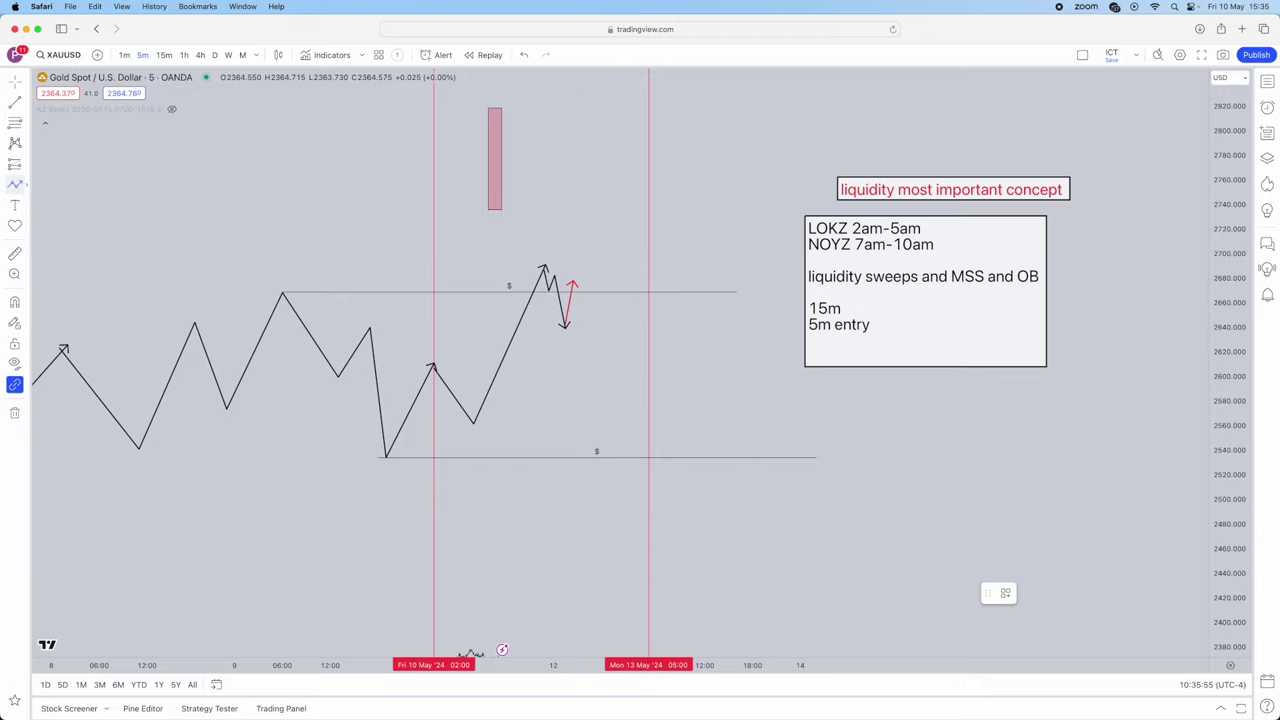
# Place a short position at about 2675 with stop near 2693 and target near 2560, and draw a red path from its entry to just below the target.
pyautogui.click(24, 164)
pyautogui.click(79, 202)
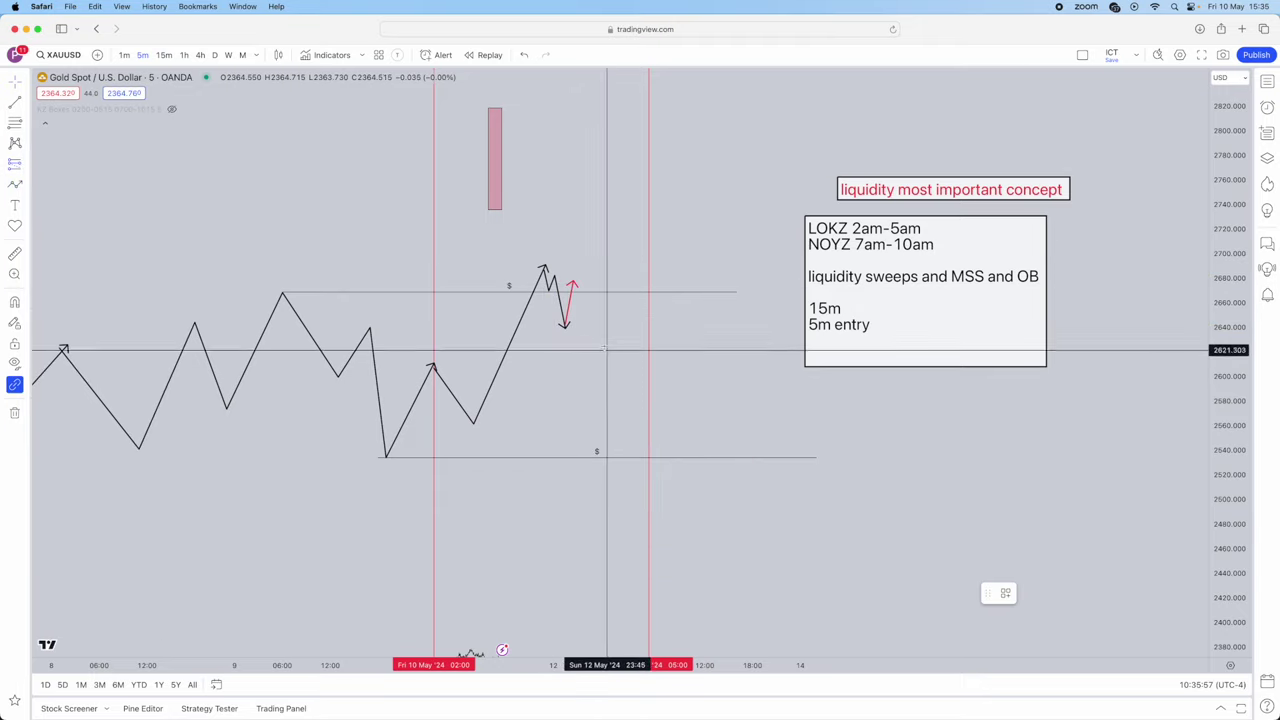
pyautogui.click(571, 284)
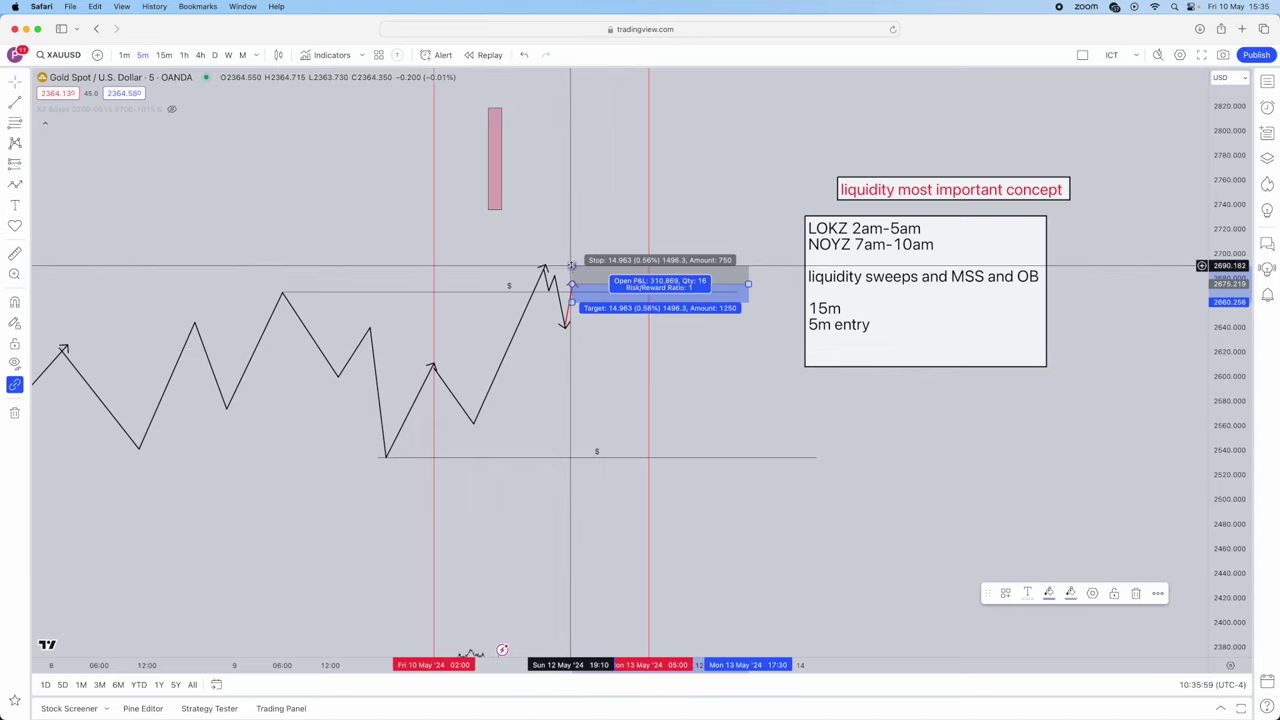
pyautogui.moveTo(572, 303); pyautogui.dragTo(558, 426)
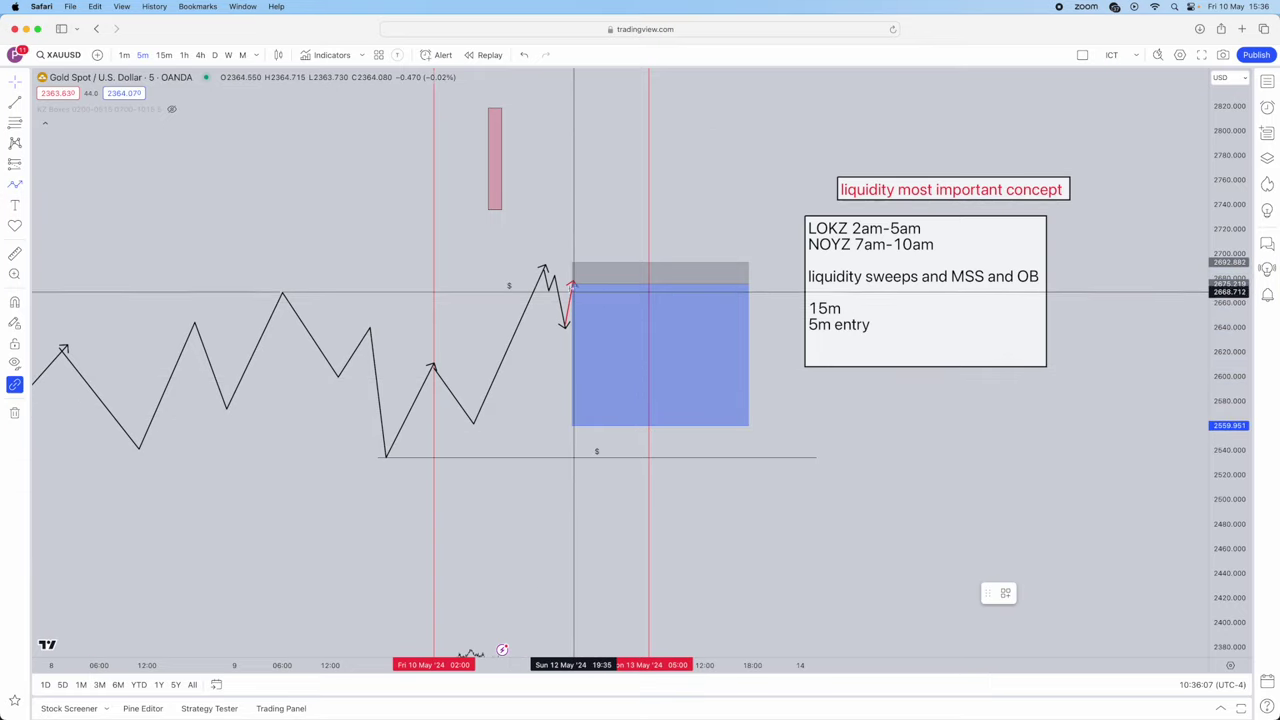
pyautogui.moveTo(575, 286)
pyautogui.mouseDown()
pyautogui.moveTo(600, 449)
pyautogui.moveTo(627, 430)
pyautogui.mouseUp()
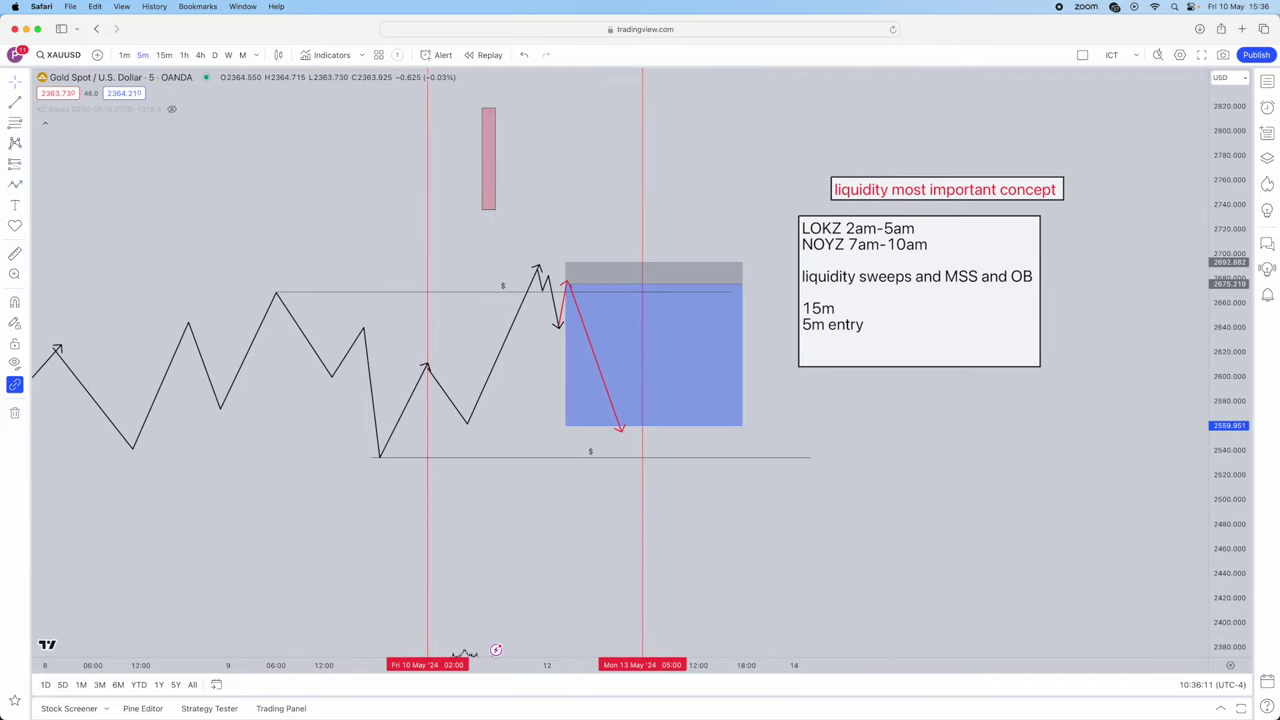
# Switch to Telegram and review the 8 May gold longs posts and chart screenshot in the ZMN Trades channel.
pyautogui.press('super+Tab')
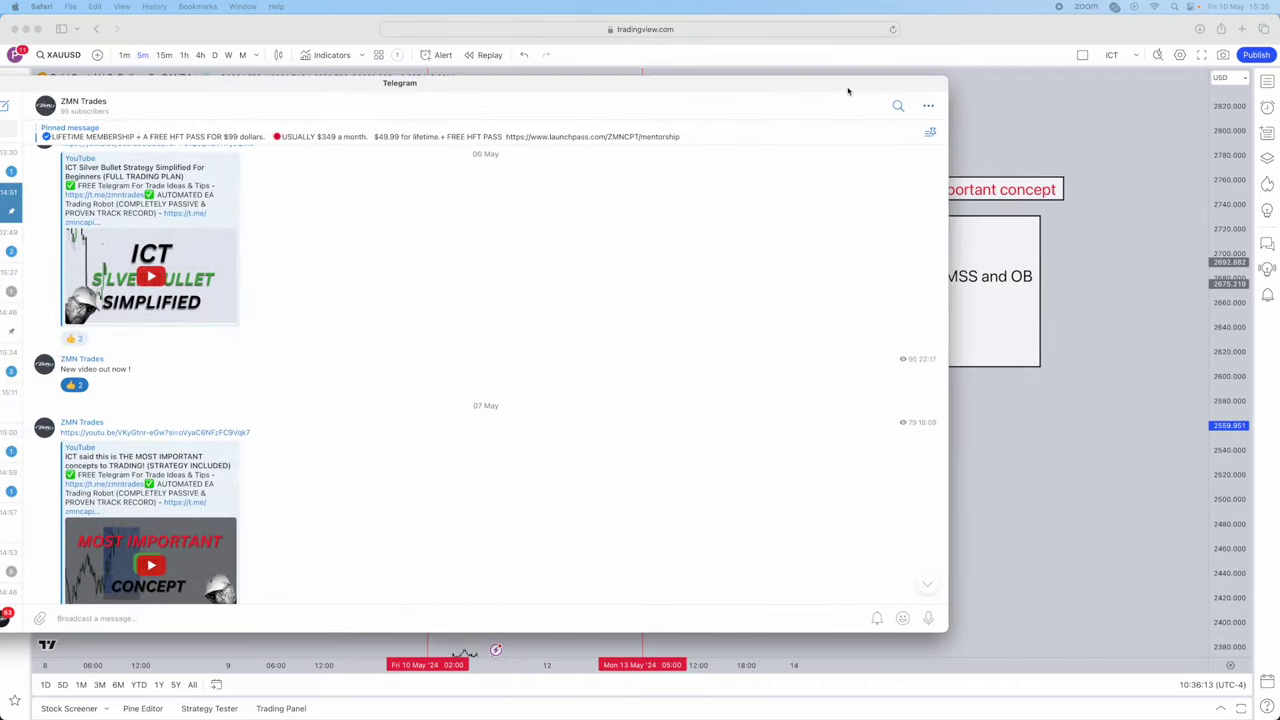
pyautogui.scroll(-15, 746, 231)
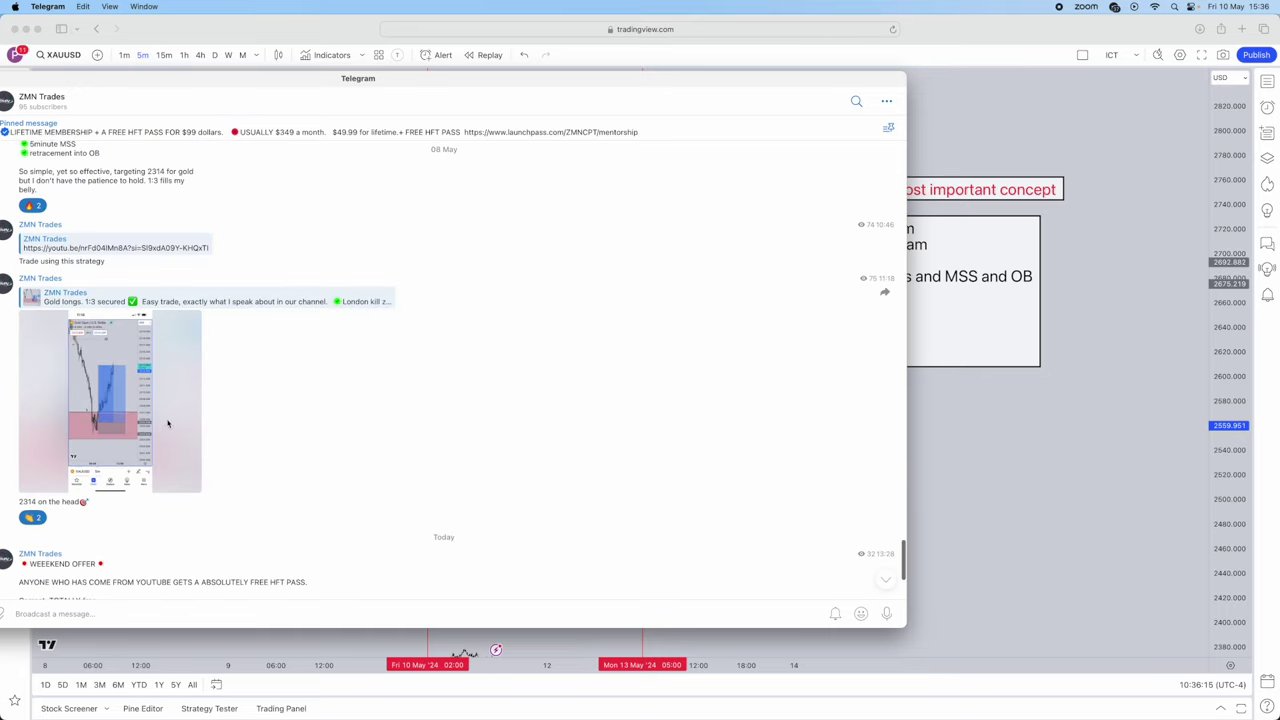
pyautogui.click(167, 424)
pyautogui.click(300, 351)
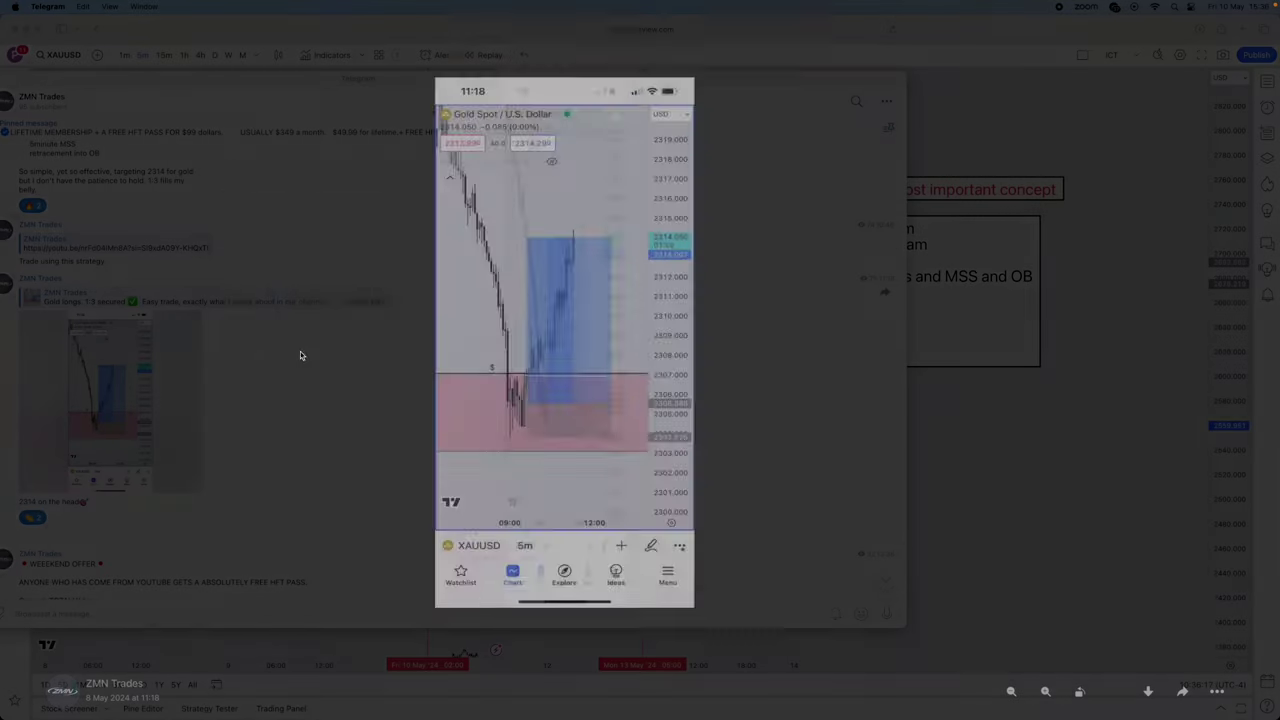
pyautogui.scroll(1, 120, 371)
pyautogui.scroll(5, 120, 371)
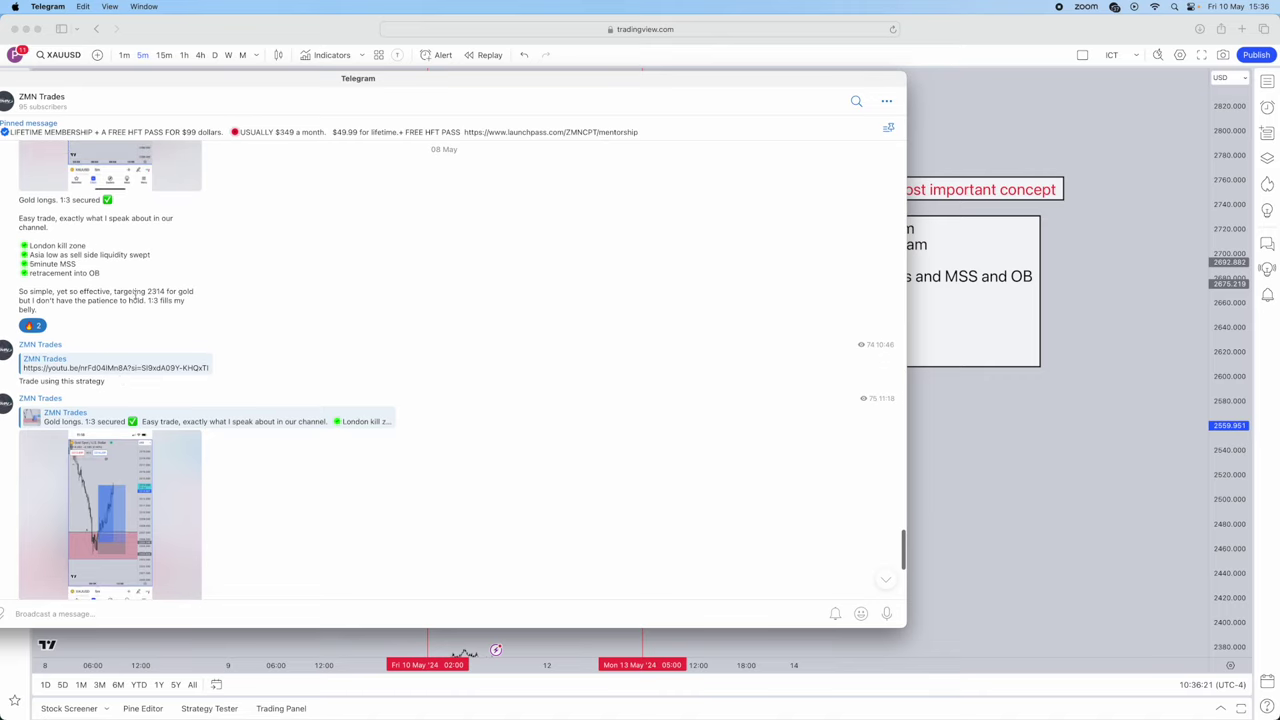
pyautogui.scroll(-4, 208, 369)
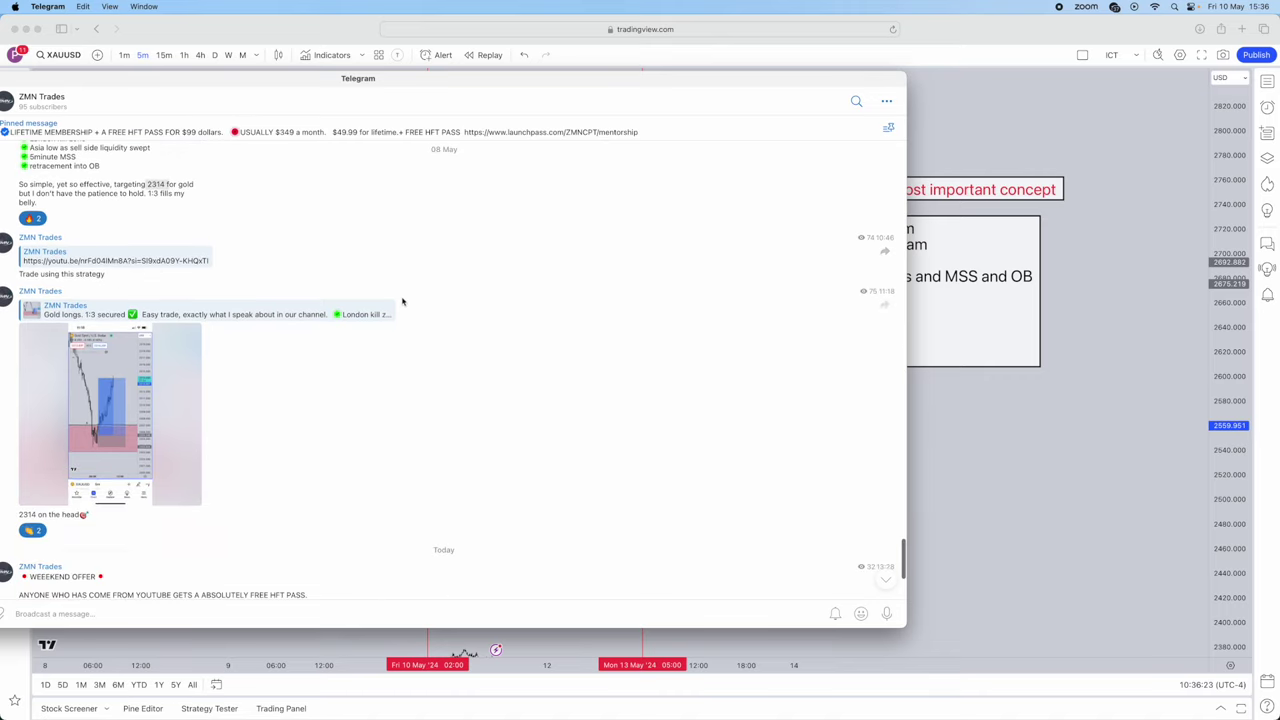
pyautogui.scroll(-1, 270, 450)
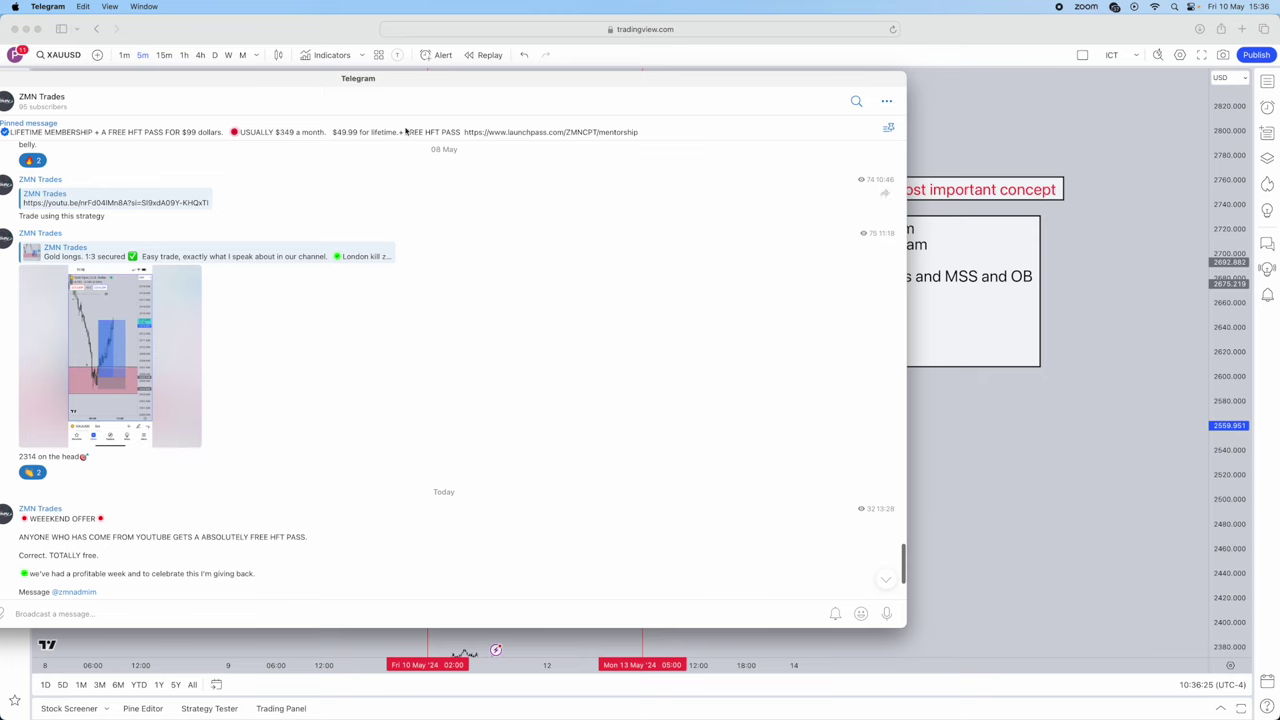
pyautogui.doubleClick(419, 83)
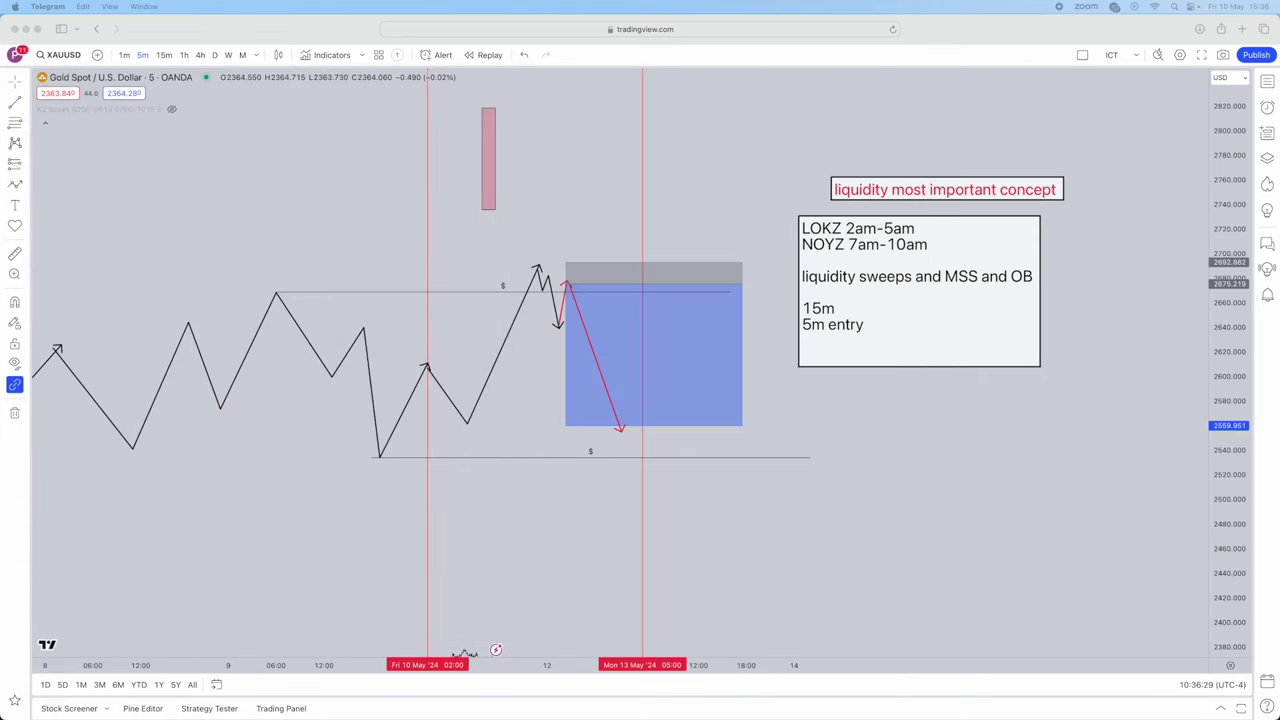
# Go back to Telegram, examine the channel's weekend offer, gold trade and profit split posts, and return to the chart.
pyautogui.press('super+Tab')
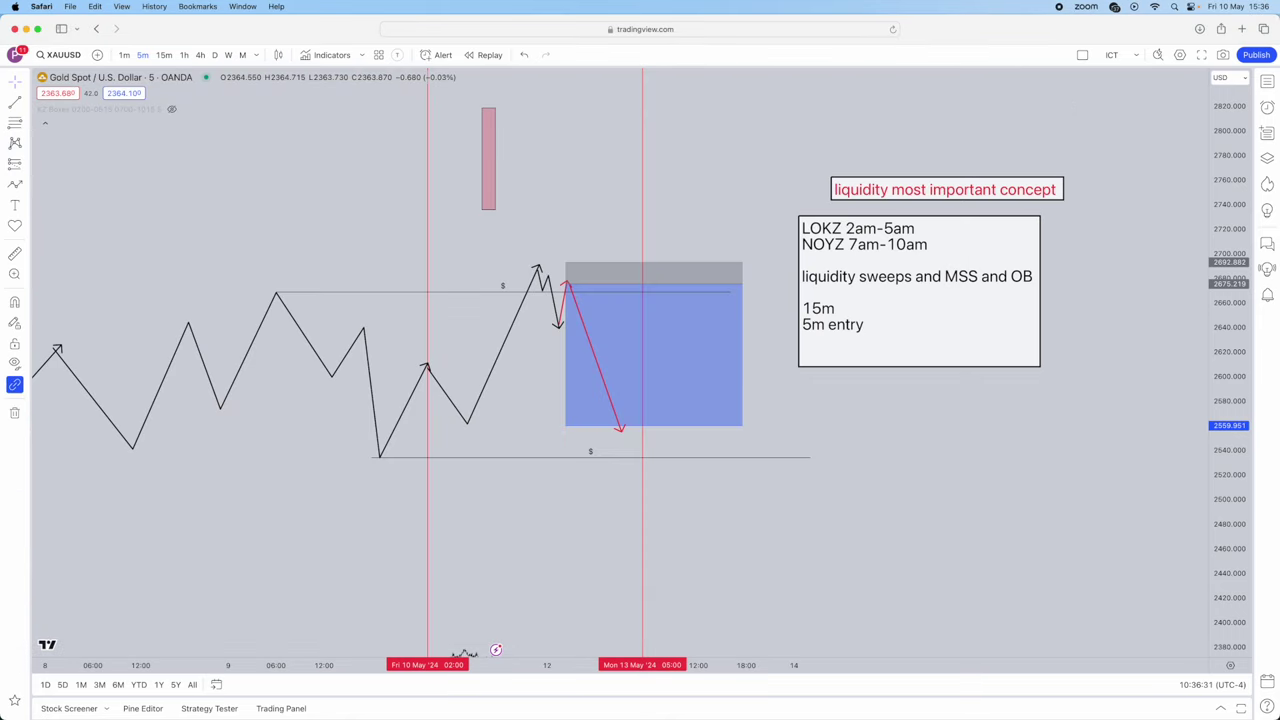
pyautogui.press('super+Tab')
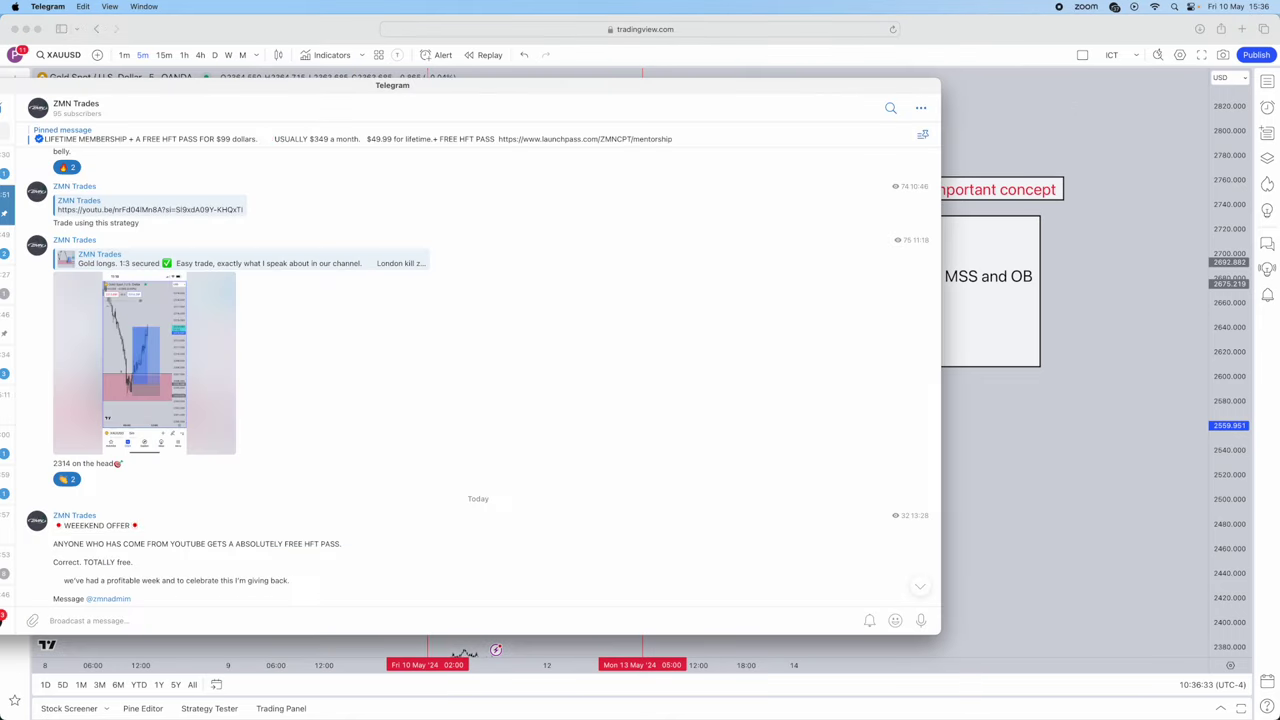
pyautogui.scroll(-5, 290, 256)
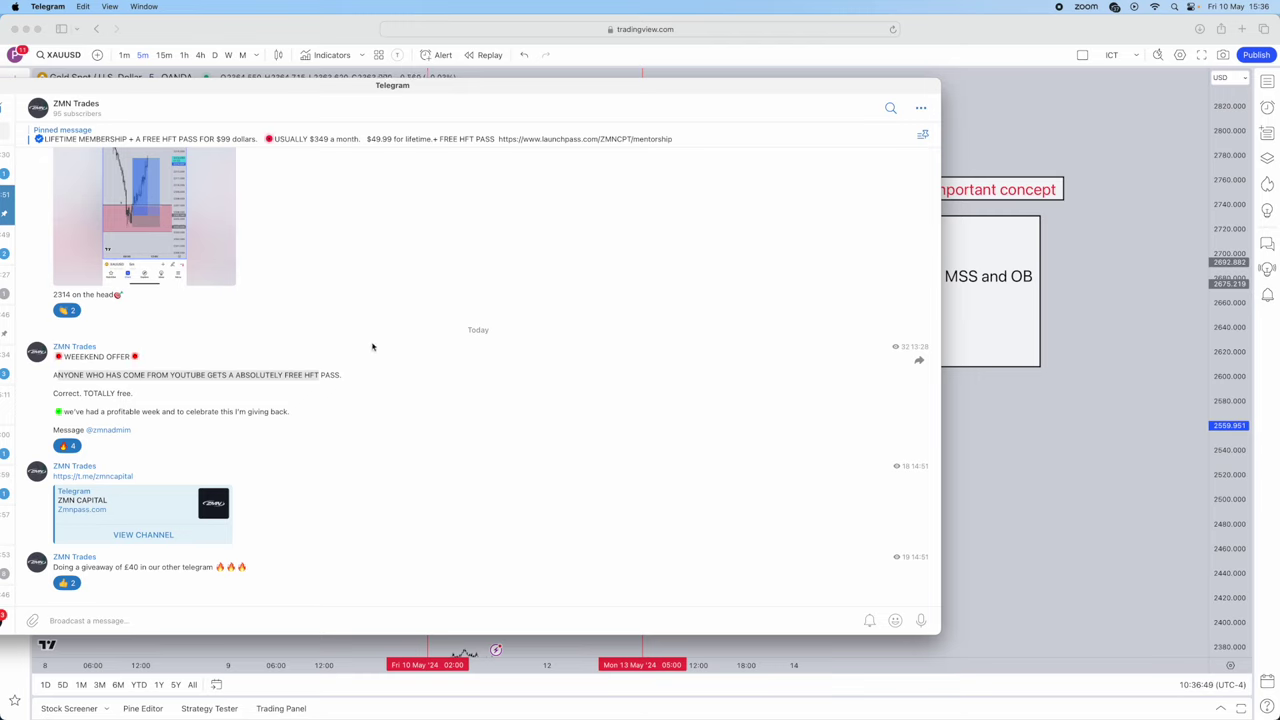
pyautogui.scroll(20, 534, 343)
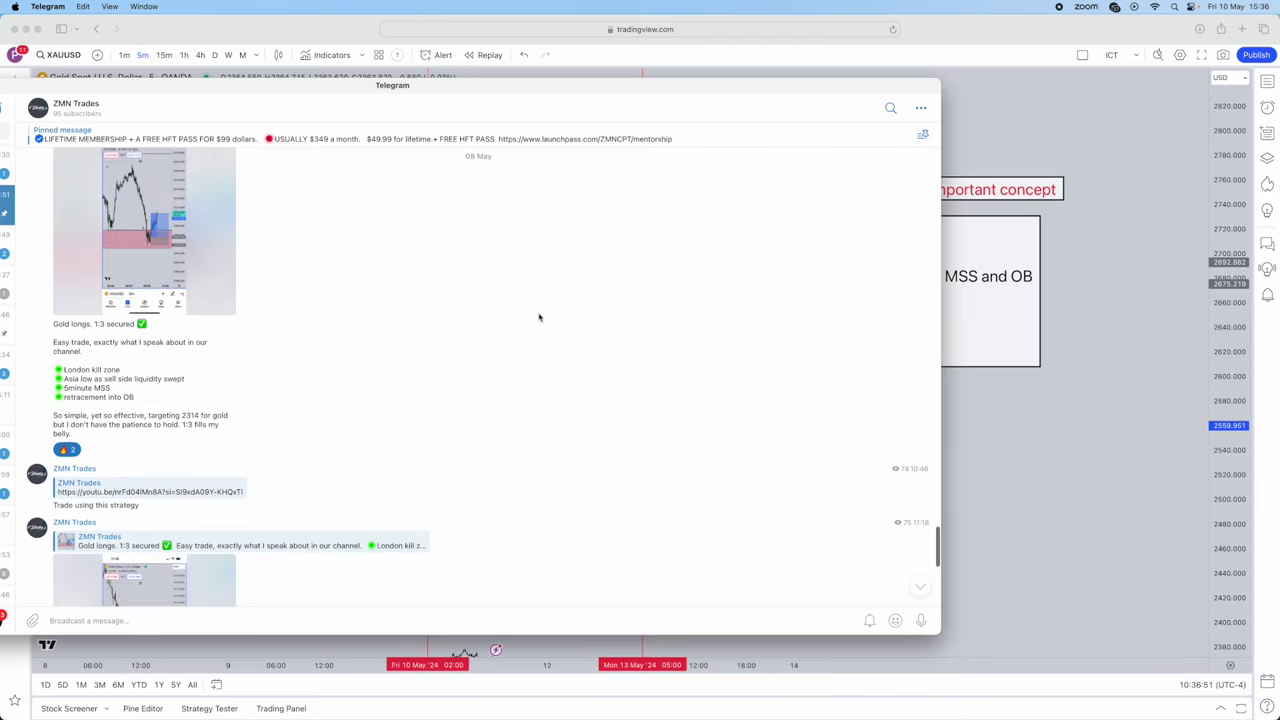
pyautogui.scroll(10, 500, 296)
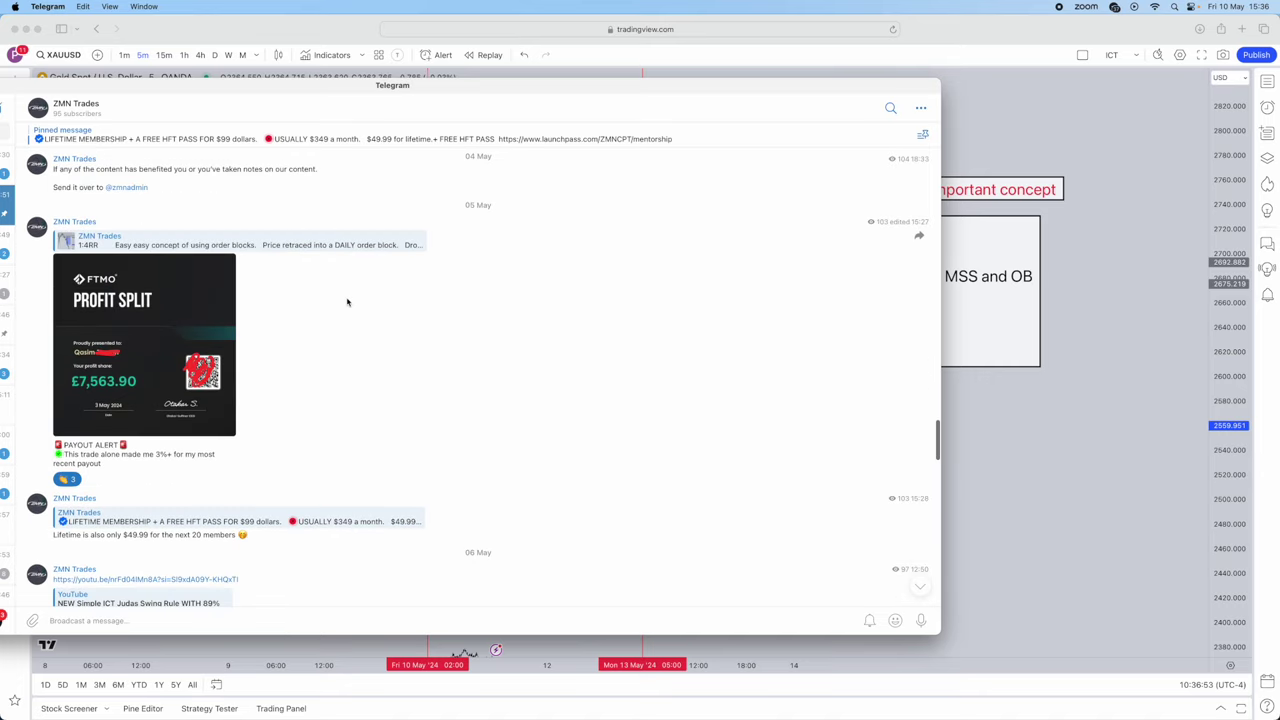
pyautogui.click(222, 380)
pyautogui.click(222, 380)
pyautogui.scroll(-15, 769, 440)
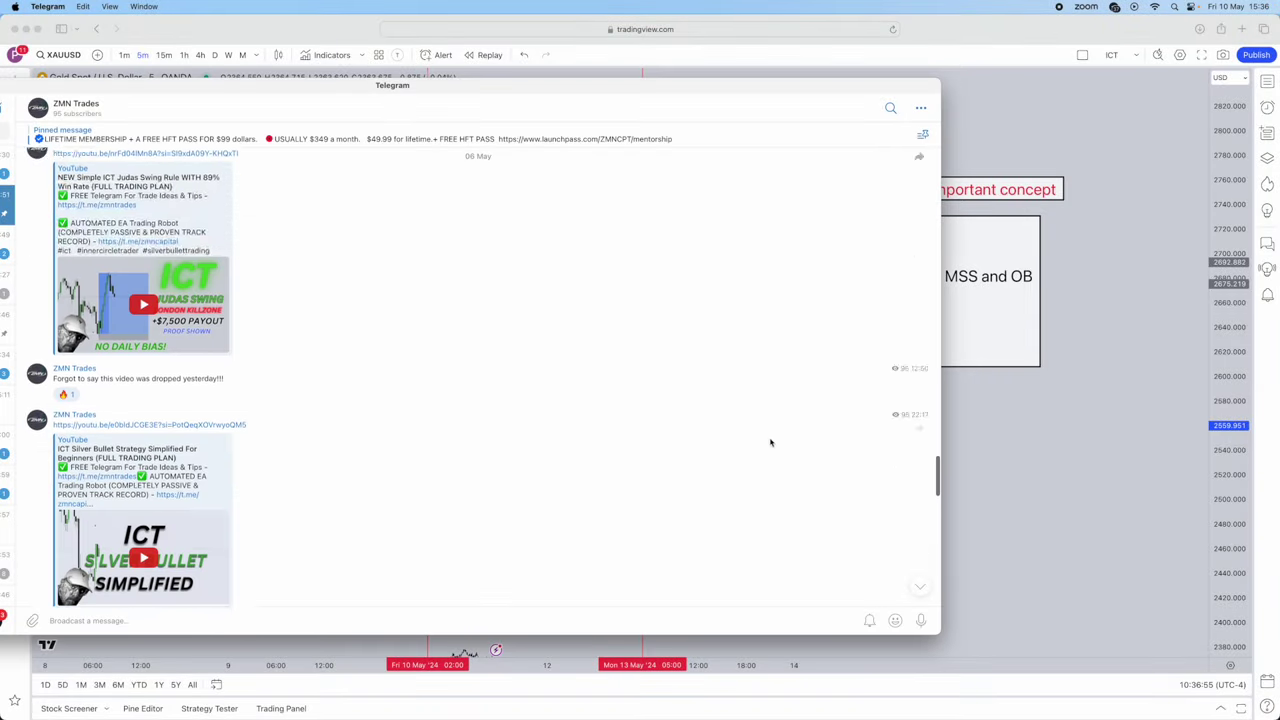
pyautogui.scroll(-5, 740, 520)
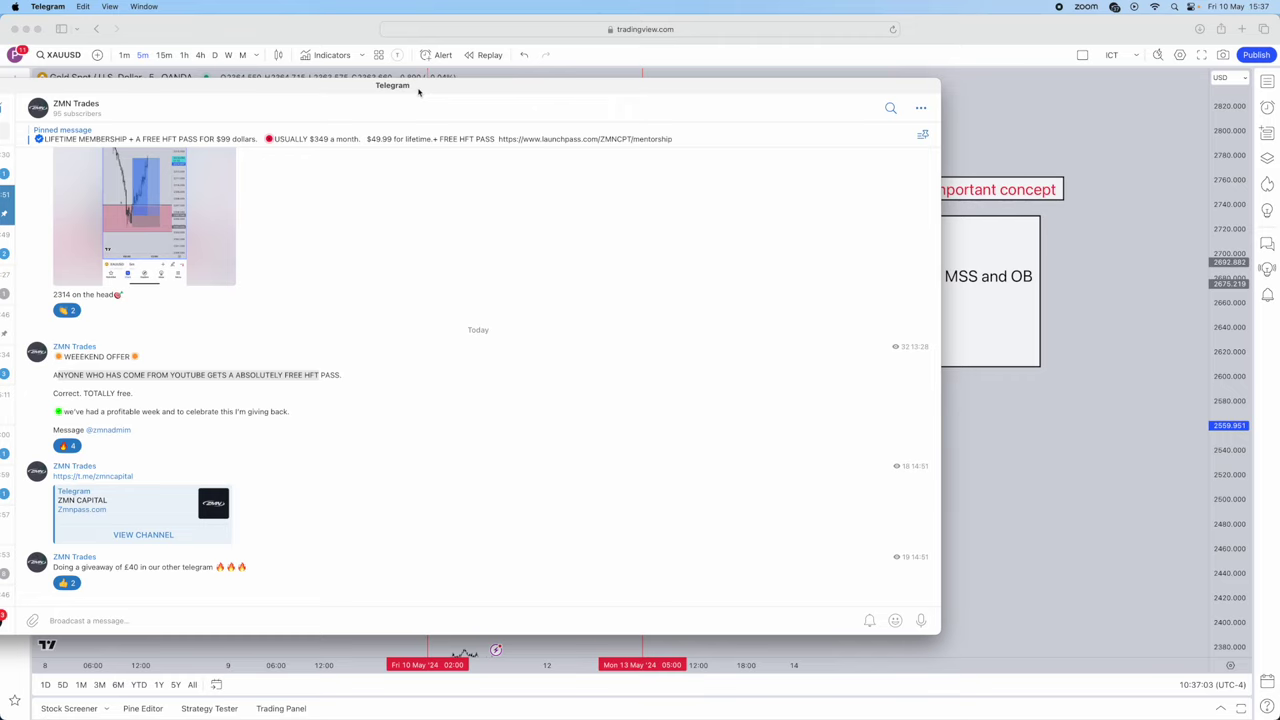
pyautogui.press('super+h')
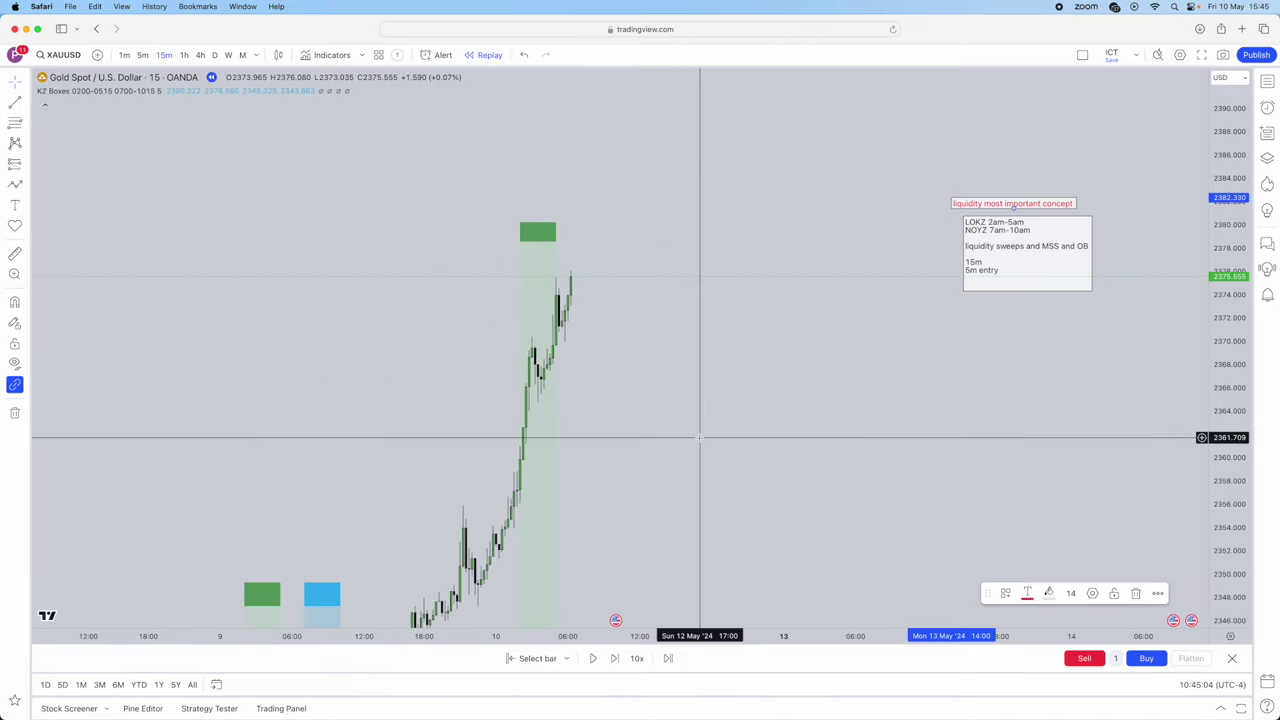
# Search the indicator library for "killzone boxes".
pyautogui.scroll(2, 700, 437)
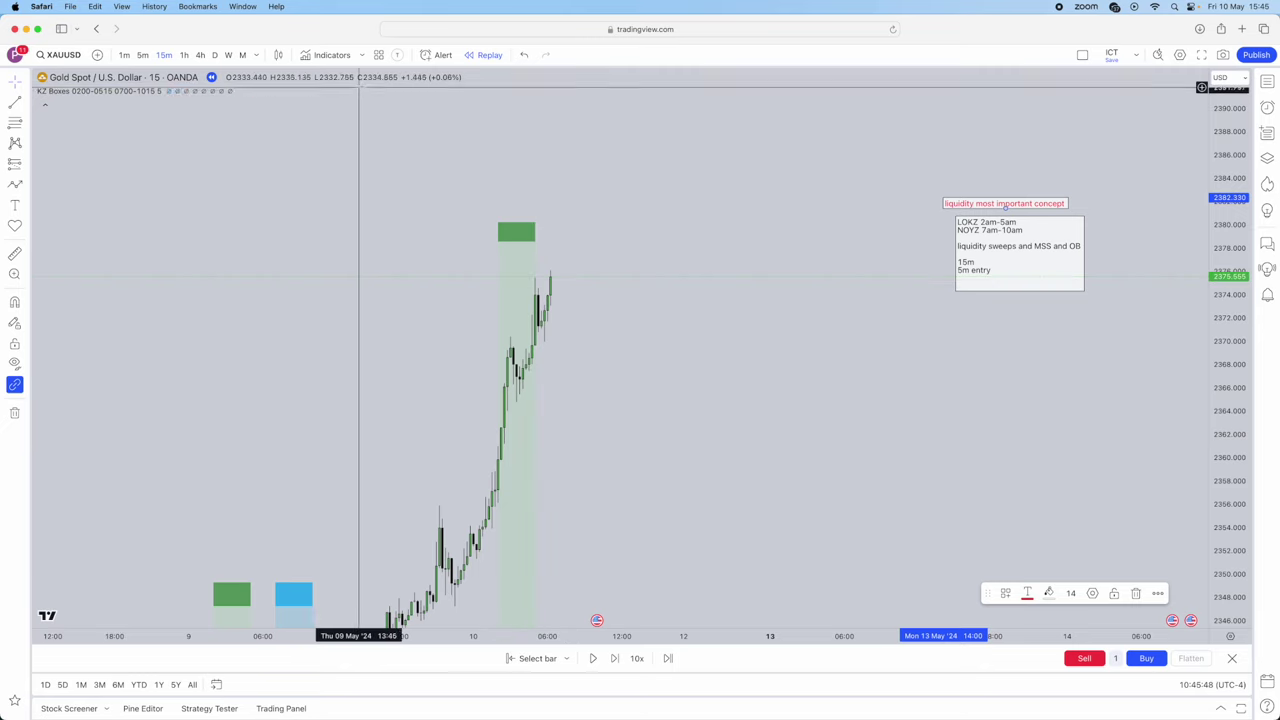
pyautogui.click(332, 55)
pyautogui.write('kilzon')
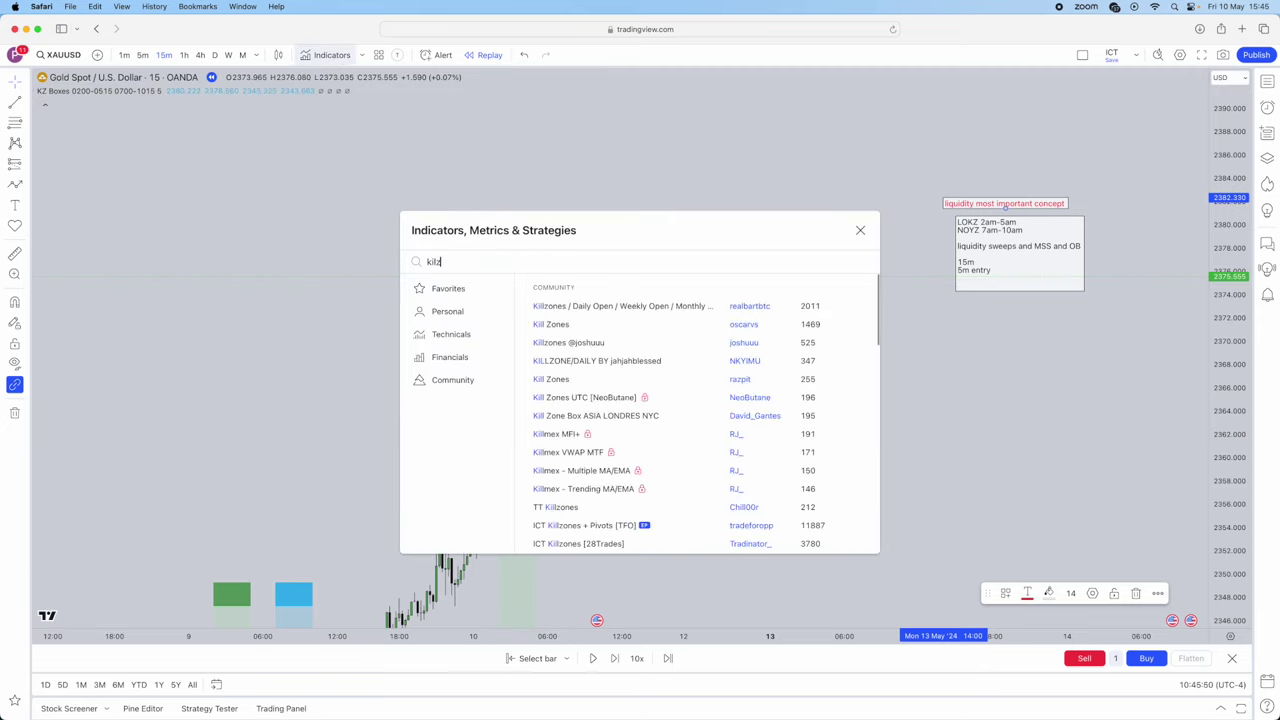
pyautogui.write('e')
pyautogui.press('BackSpace')
pyautogui.press('BackSpace')
pyautogui.press('BackSpace')
pyautogui.press('BackSpace')
pyautogui.write('lzone')
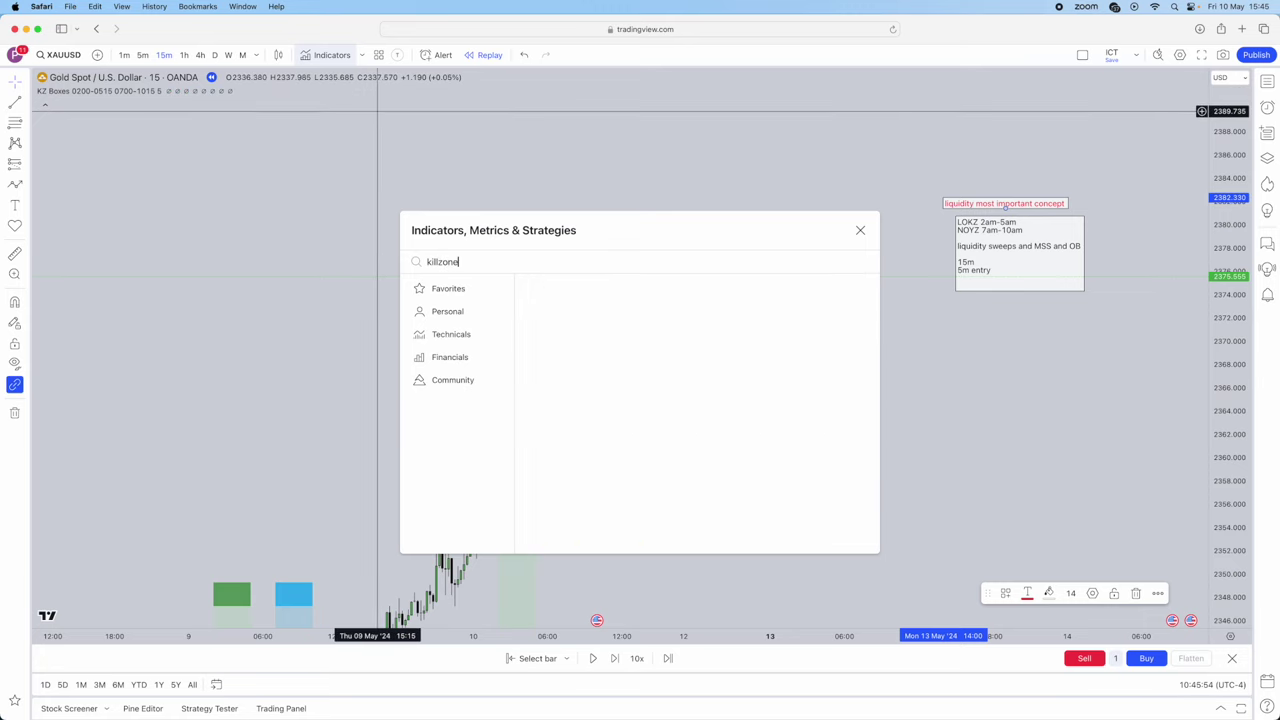
pyautogui.write(' boxes')
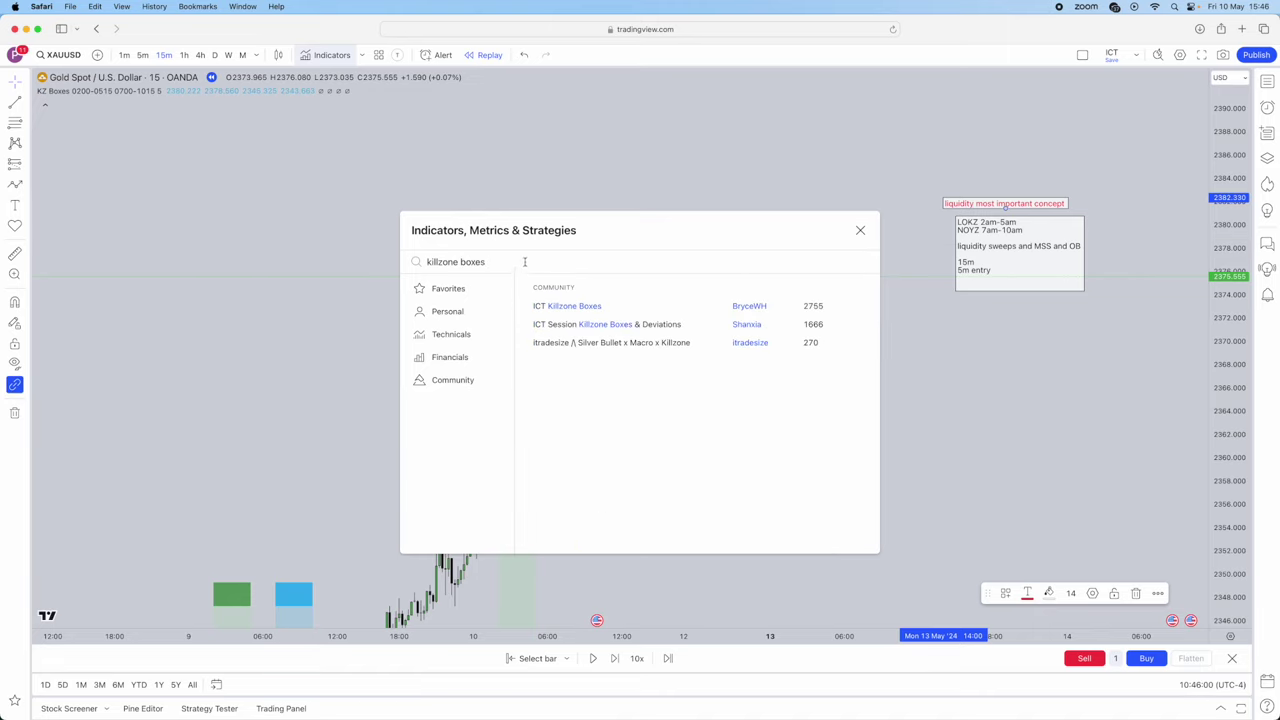
# Search the indicator library for "kz boxes" instead and close it without adding an indicator.
pyautogui.press('Right')
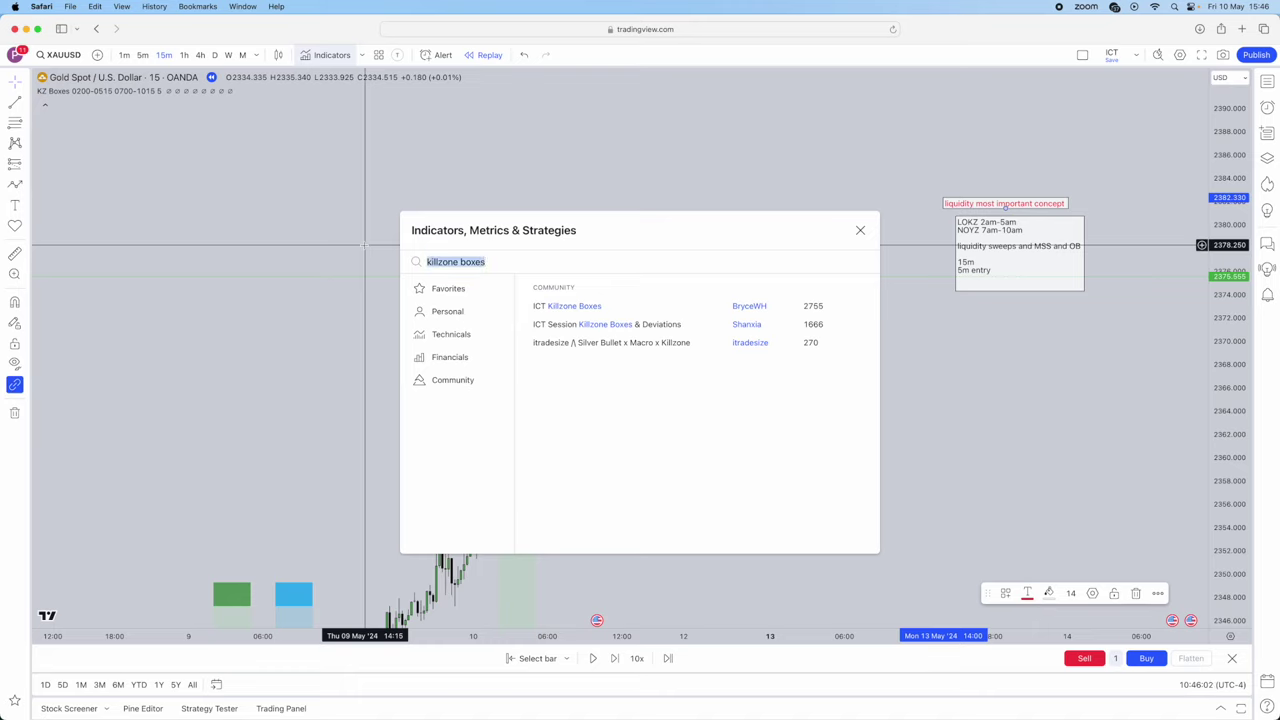
pyautogui.write('boxes')
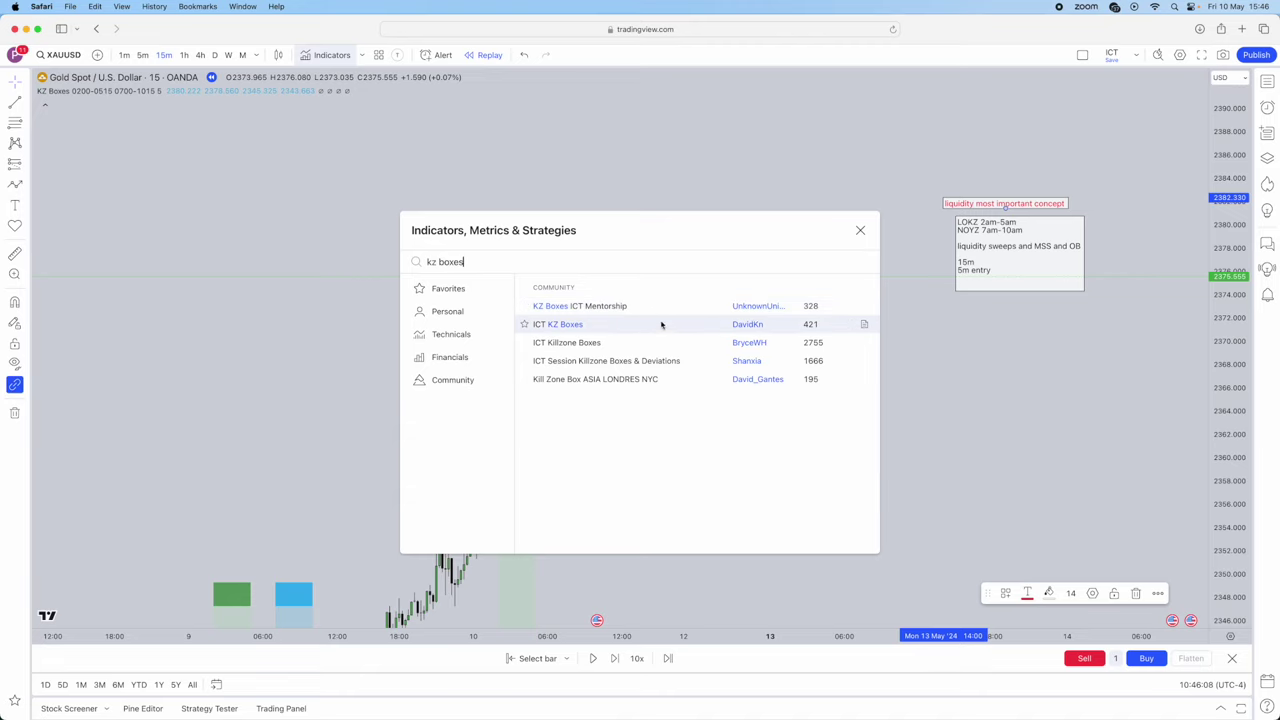
pyautogui.click(861, 230)
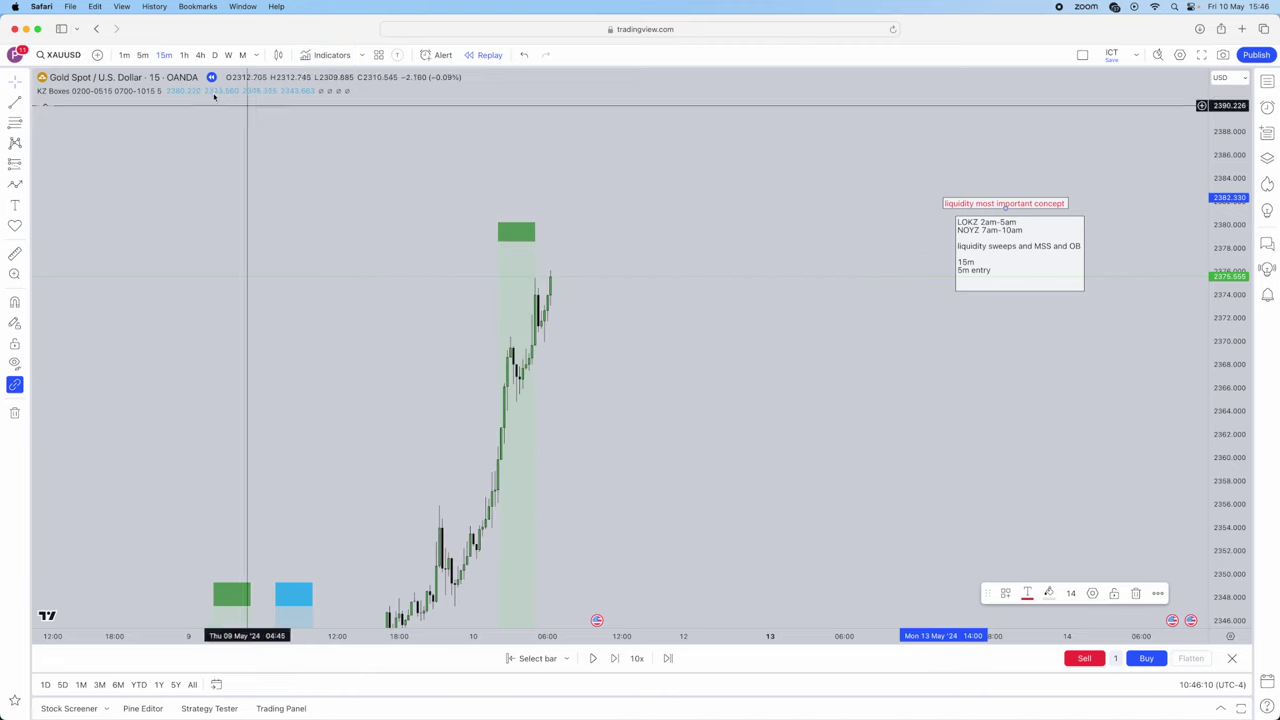
# Review the style options and killzone session inputs of the KZ Boxes indicator and close its settings without changes.
pyautogui.click(188, 91)
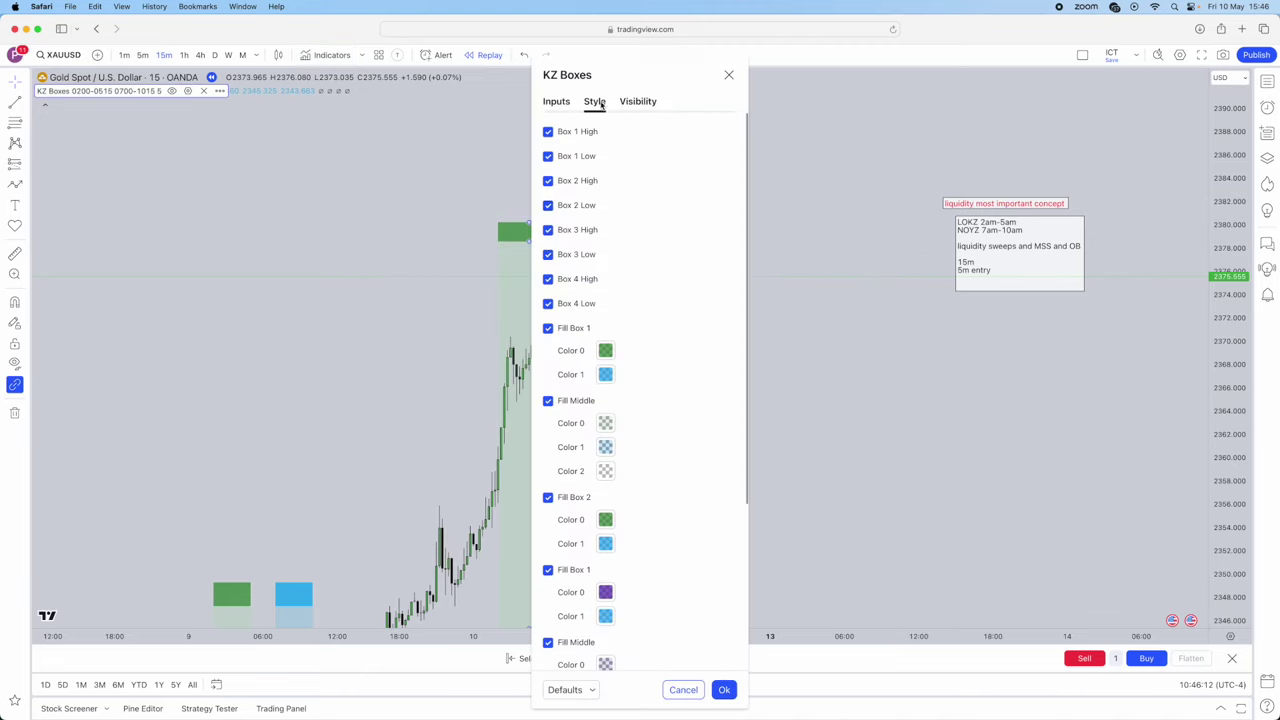
pyautogui.scroll(-5, 640, 310)
pyautogui.click(556, 101)
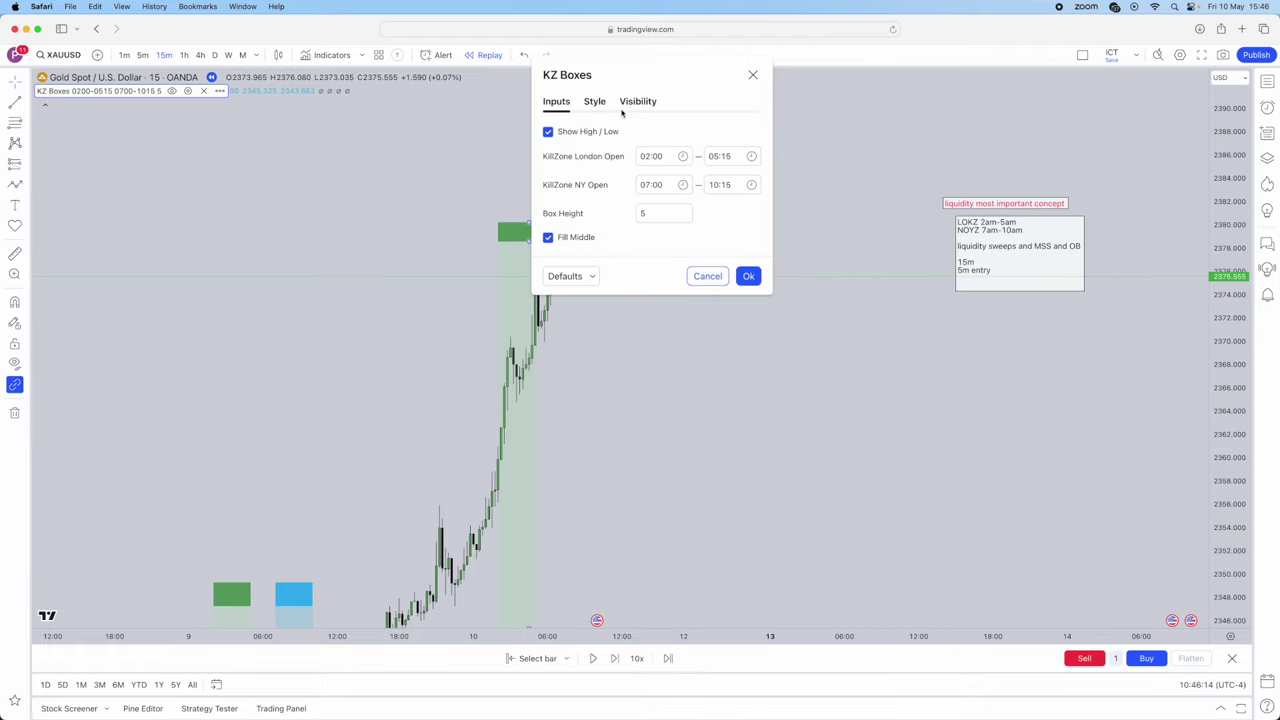
pyautogui.click(706, 276)
# Move the strategy note slightly earlier on the time axis so it sits beneath the red liquidity heading.
pyautogui.moveTo(1215, 201); pyautogui.dragTo(1215, 420)
pyautogui.moveTo(800, 380); pyautogui.dragTo(949, 285)
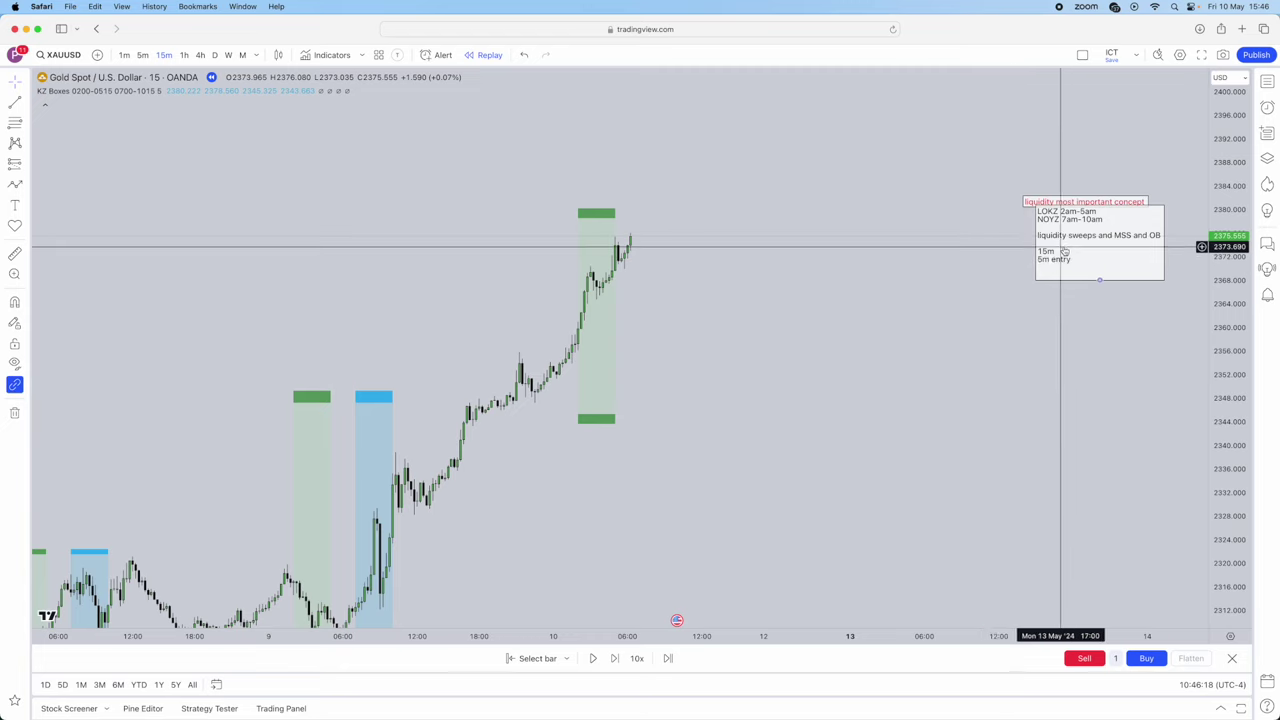
pyautogui.moveTo(1066, 251); pyautogui.dragTo(1044, 253)
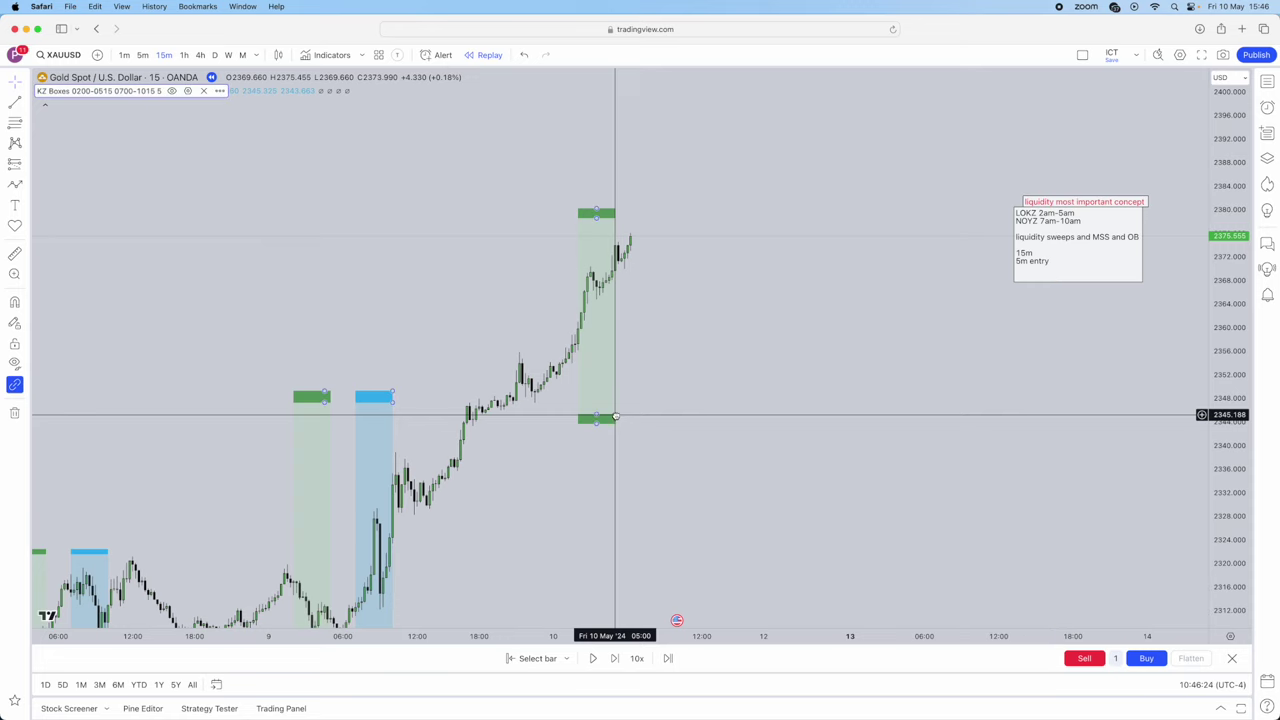
# Draw a horizontal trend line at about 2375.5 from the high of the 10 May London killzone, extending past the current price.
pyautogui.moveTo(616, 420); pyautogui.dragTo(640, 295)
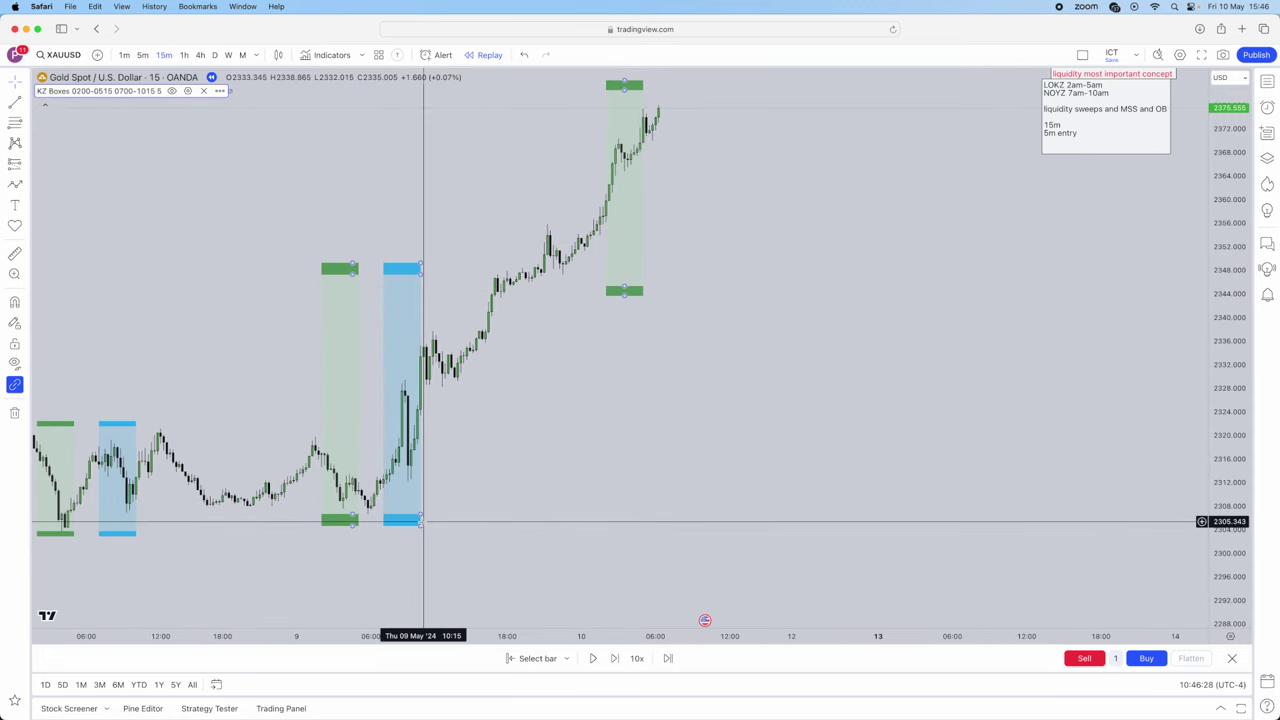
pyautogui.scroll(5, 600, 430)
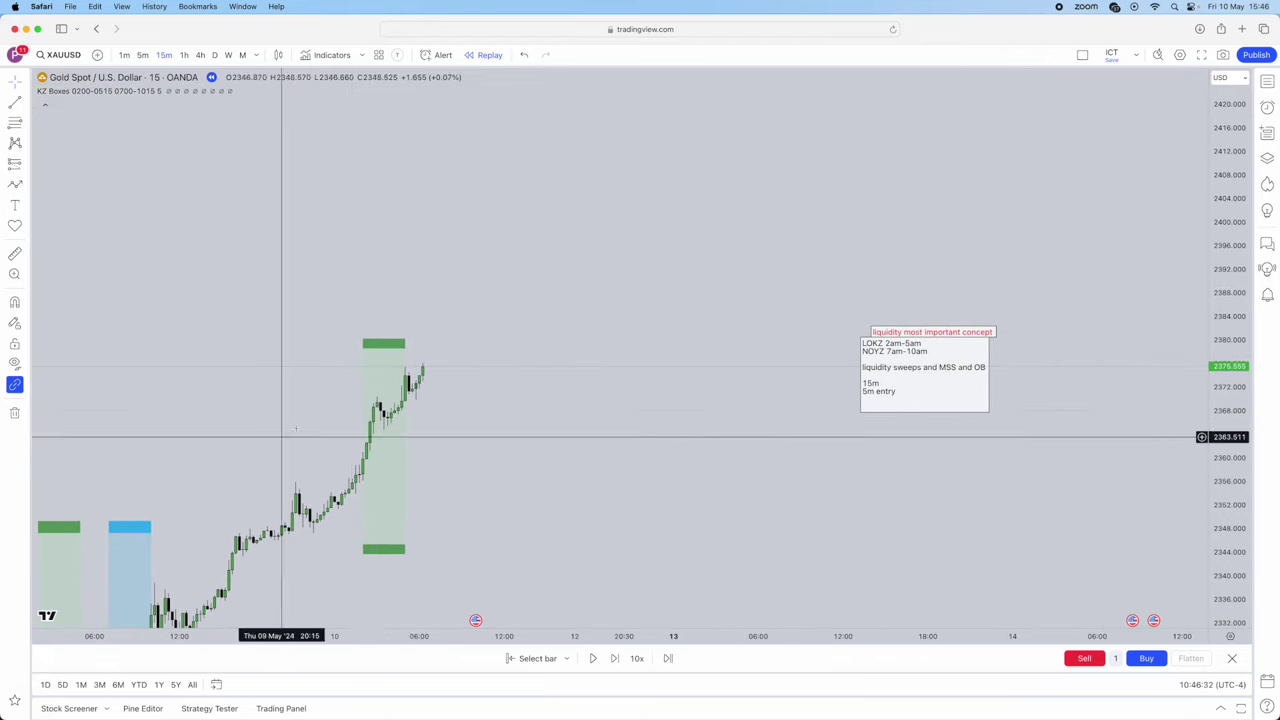
pyautogui.moveTo(480, 271); pyautogui.dragTo(500, 277)
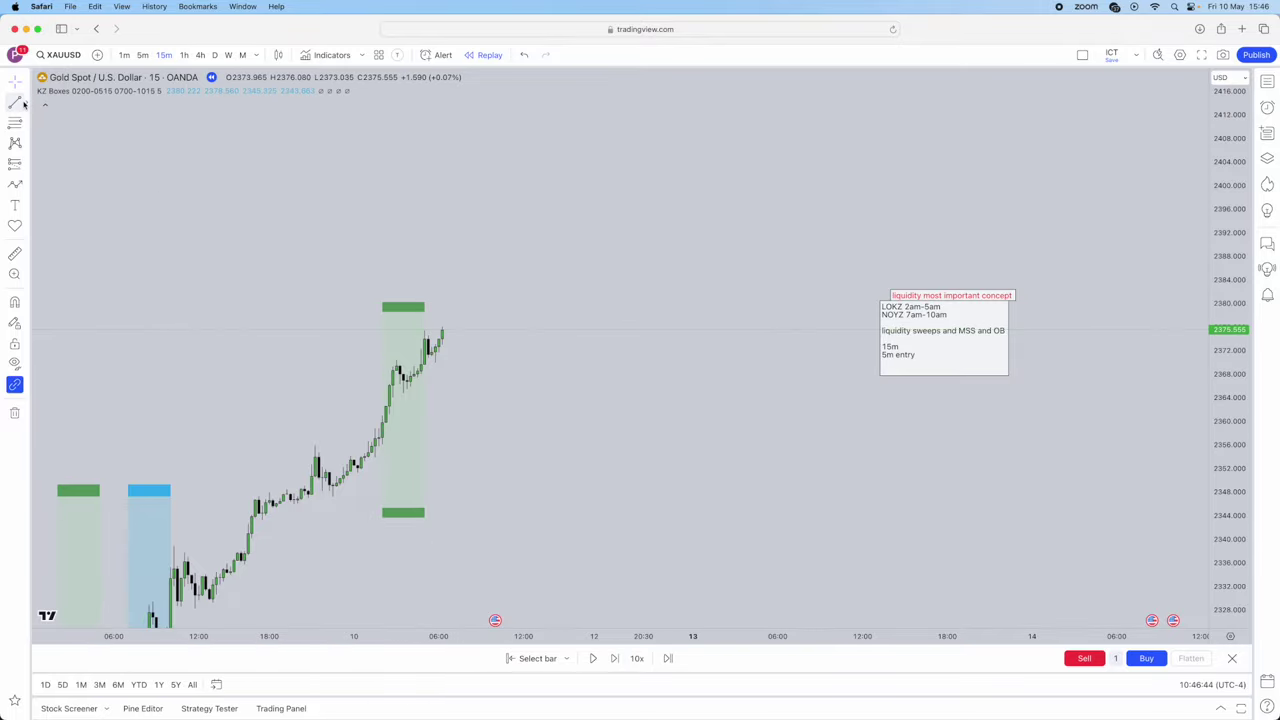
pyautogui.click(419, 331)
pyautogui.click(651, 330)
pyautogui.click(671, 480)
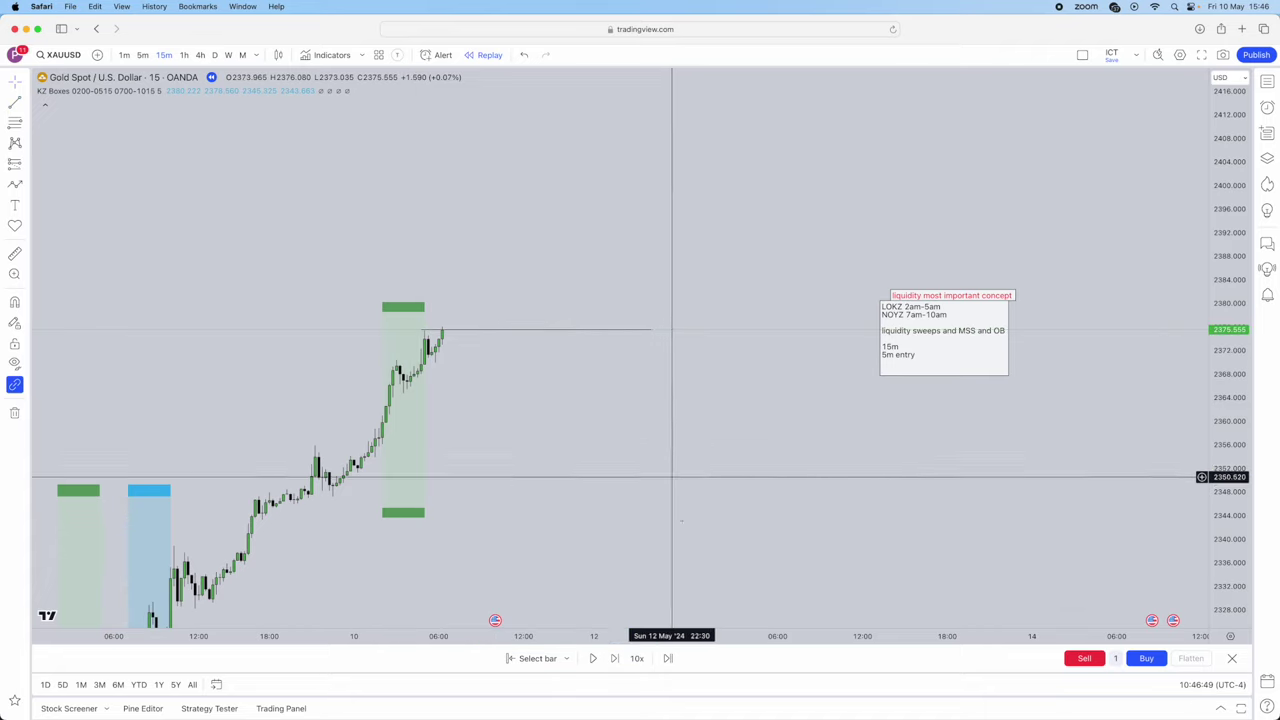
# Draw a horizontal trend line at 2356.240 from the low at the start of the 10 May London killzone.
pyautogui.click(540, 659)
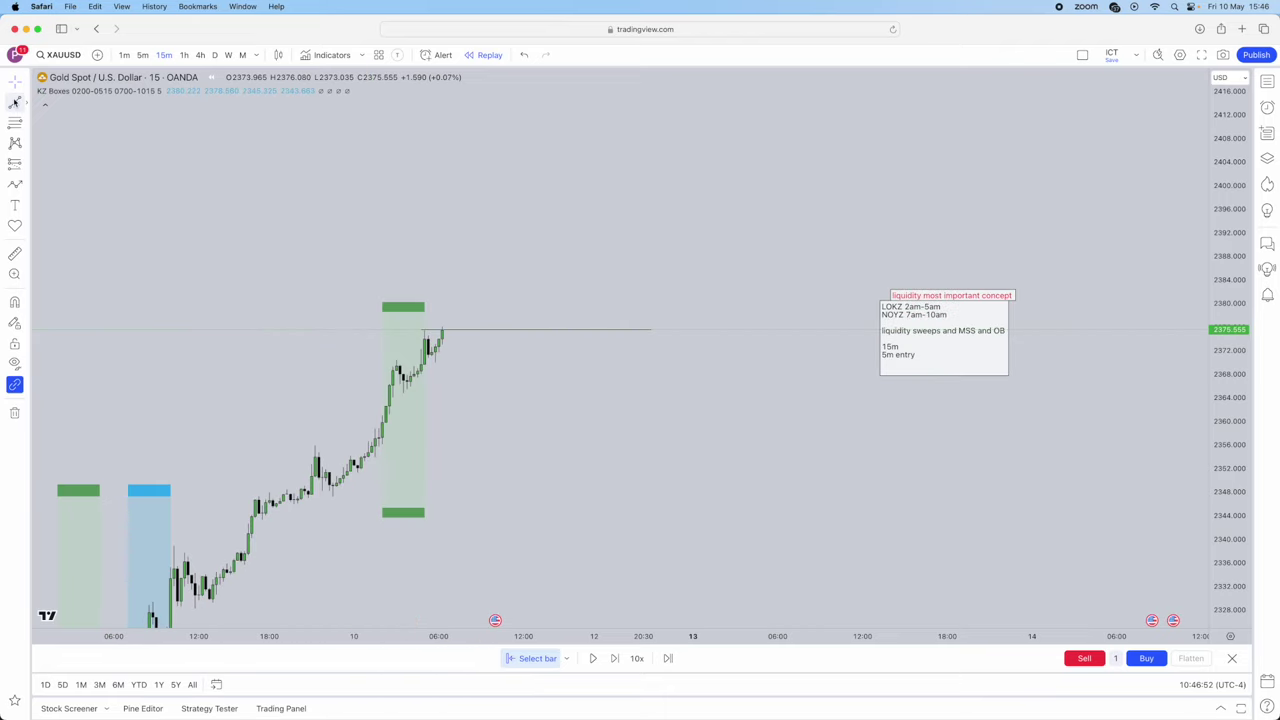
pyautogui.click(386, 427)
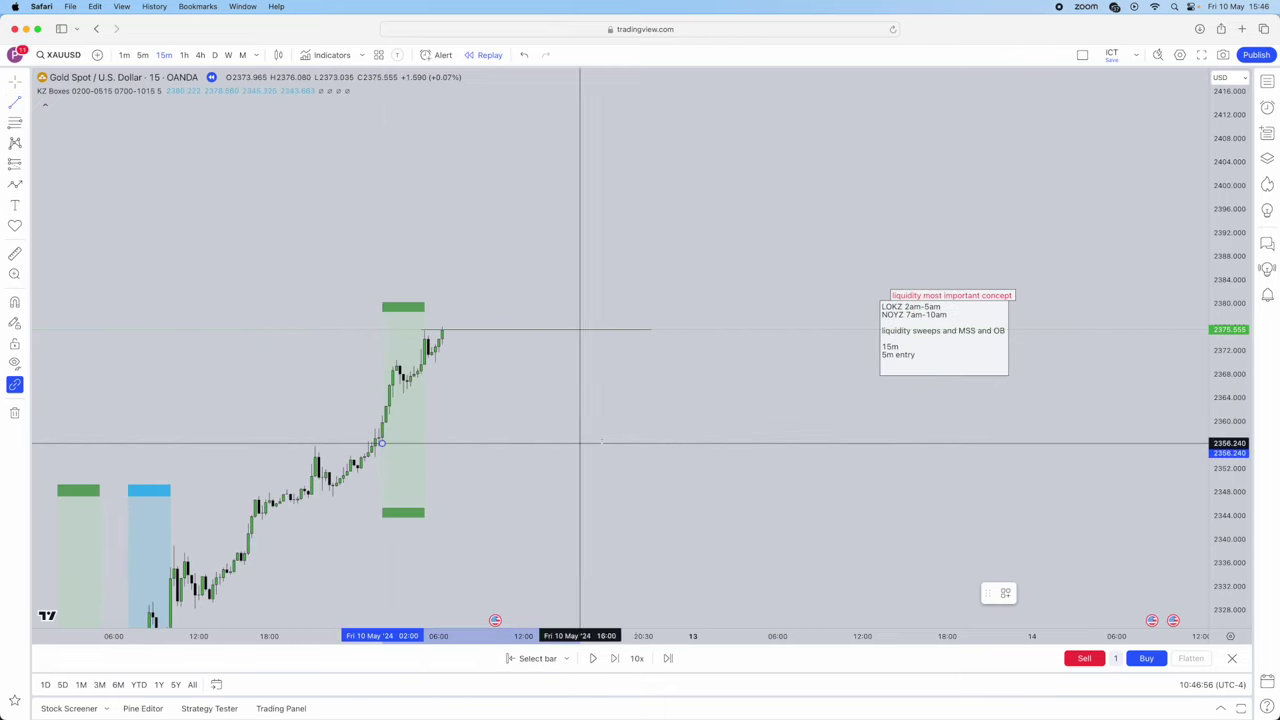
pyautogui.click(671, 443)
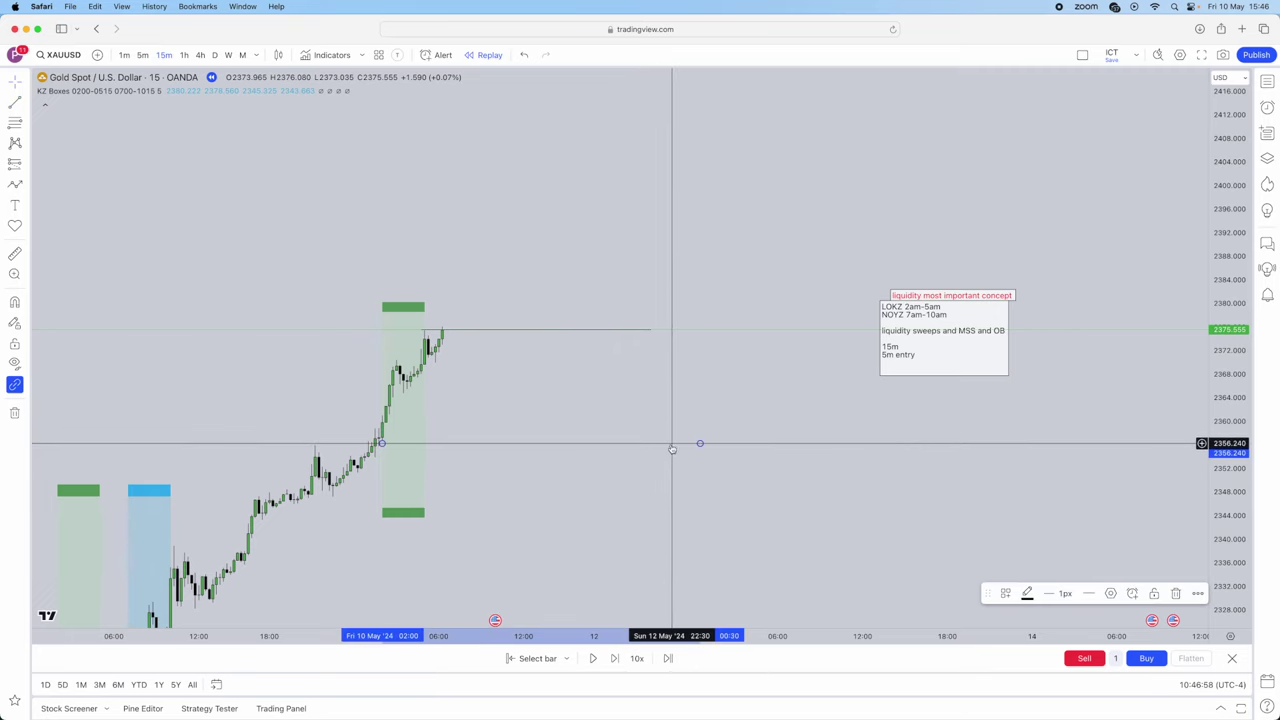
# Apply the liquidity template to both London killzone trend lines and raise the upper one slightly above the session high.
pyautogui.doubleClick(674, 443)
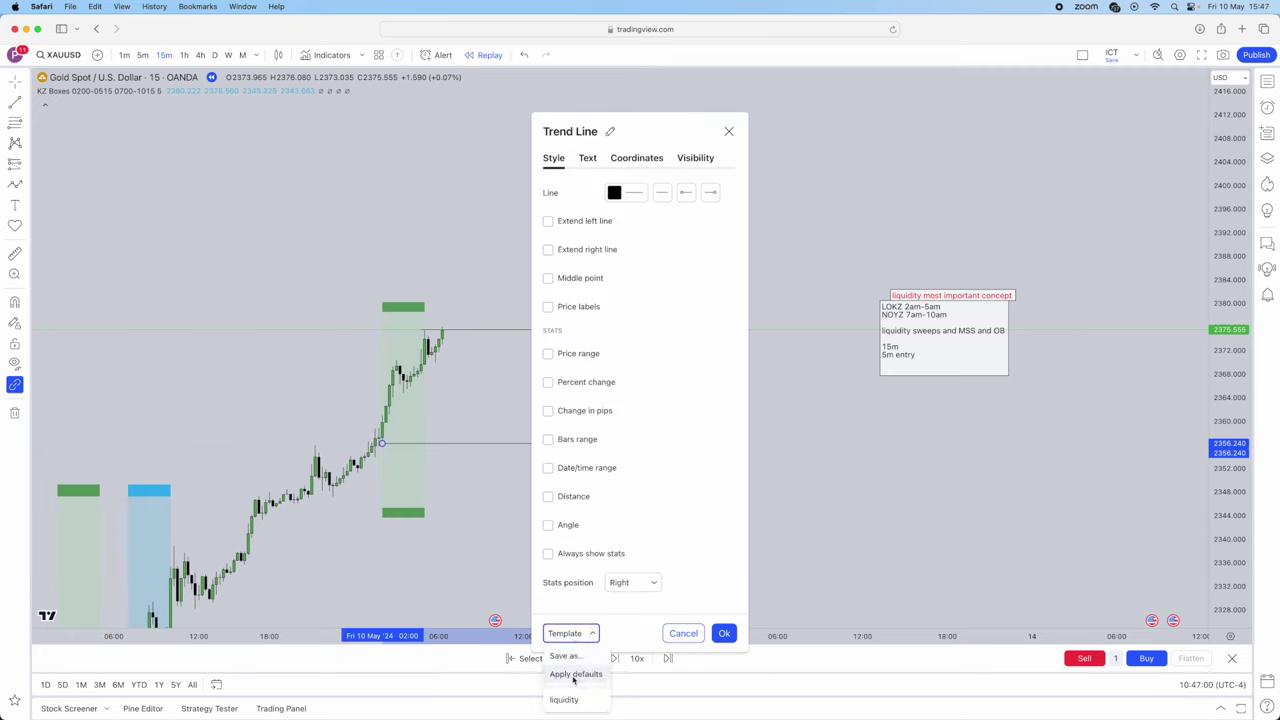
pyautogui.press('Escape')
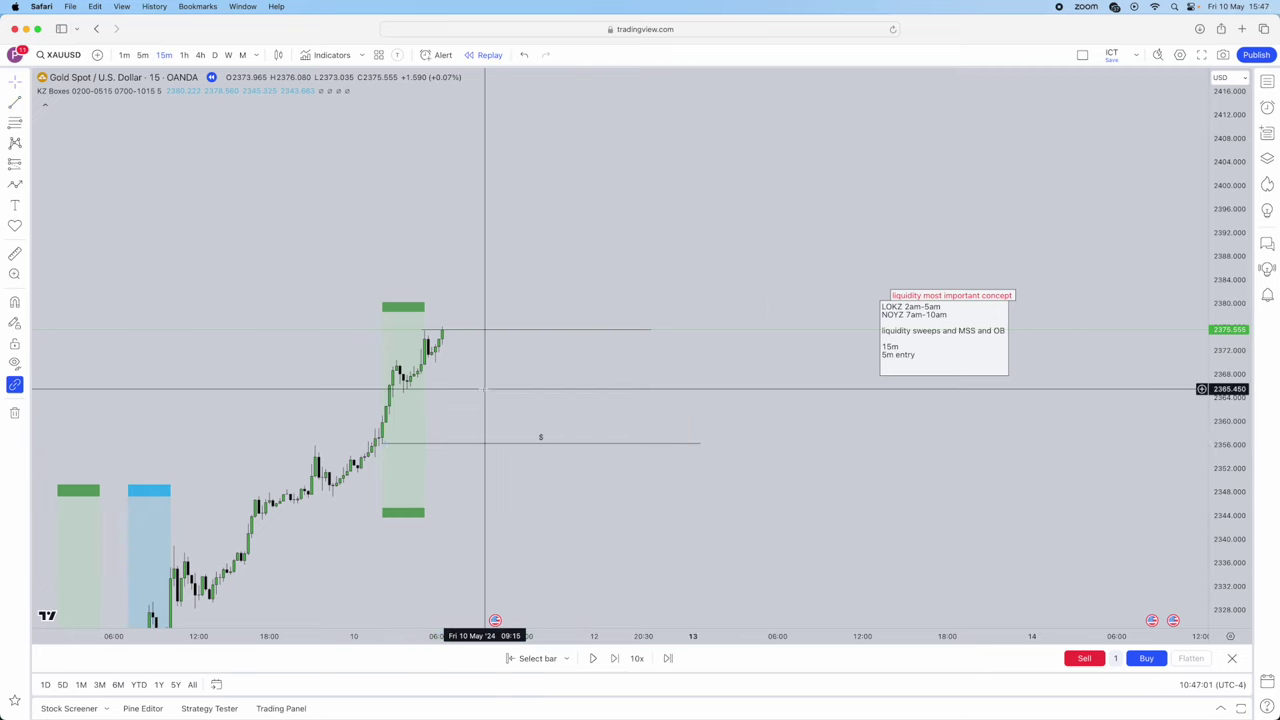
pyautogui.doubleClick(491, 332)
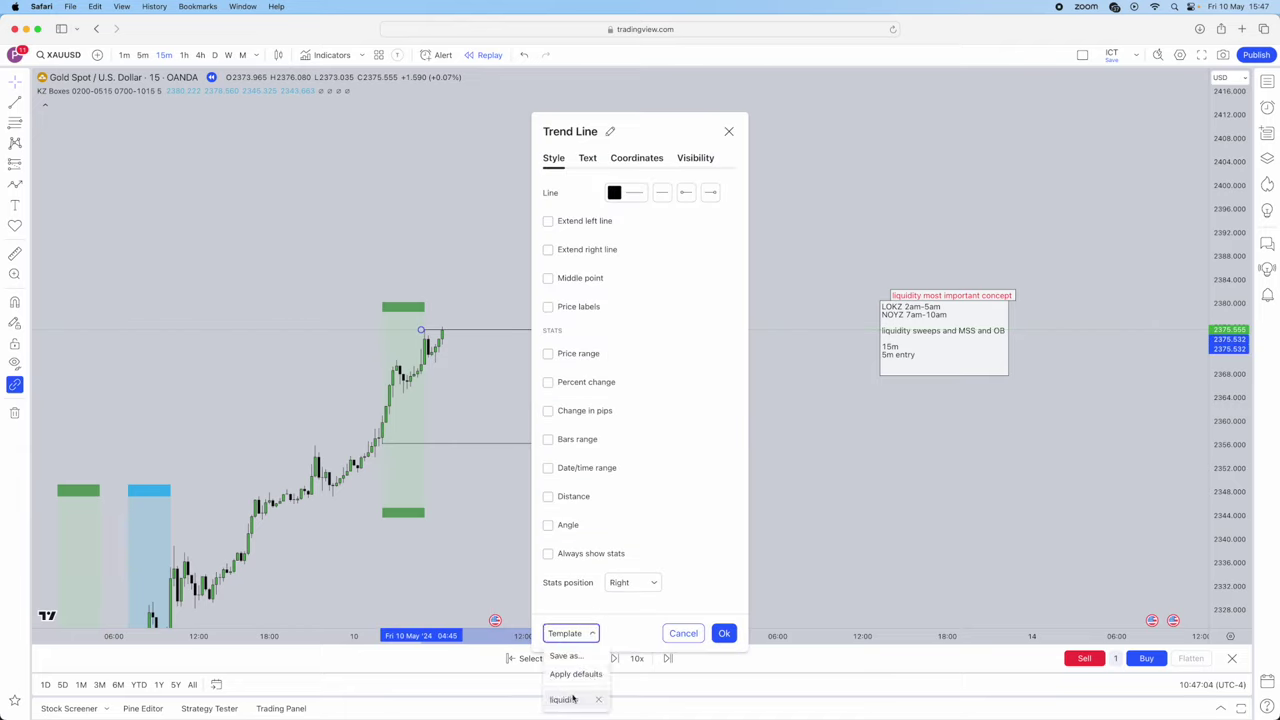
pyautogui.press('Escape')
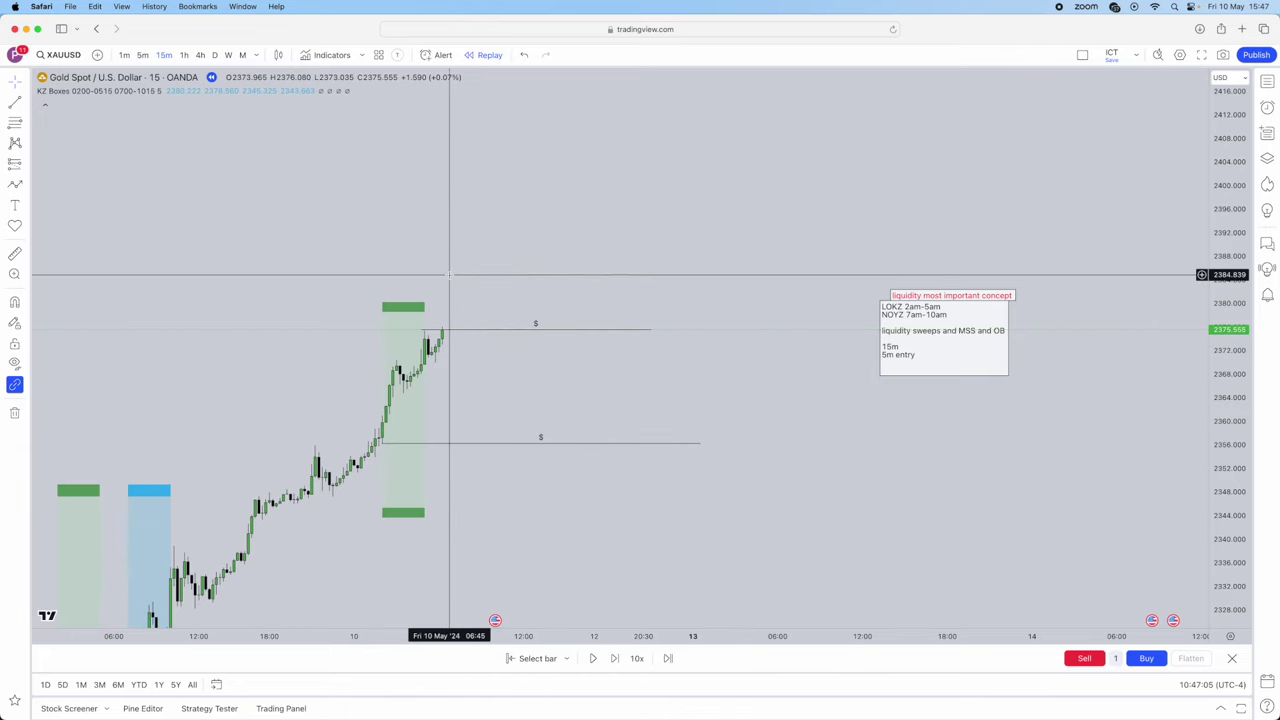
pyautogui.click(440, 332)
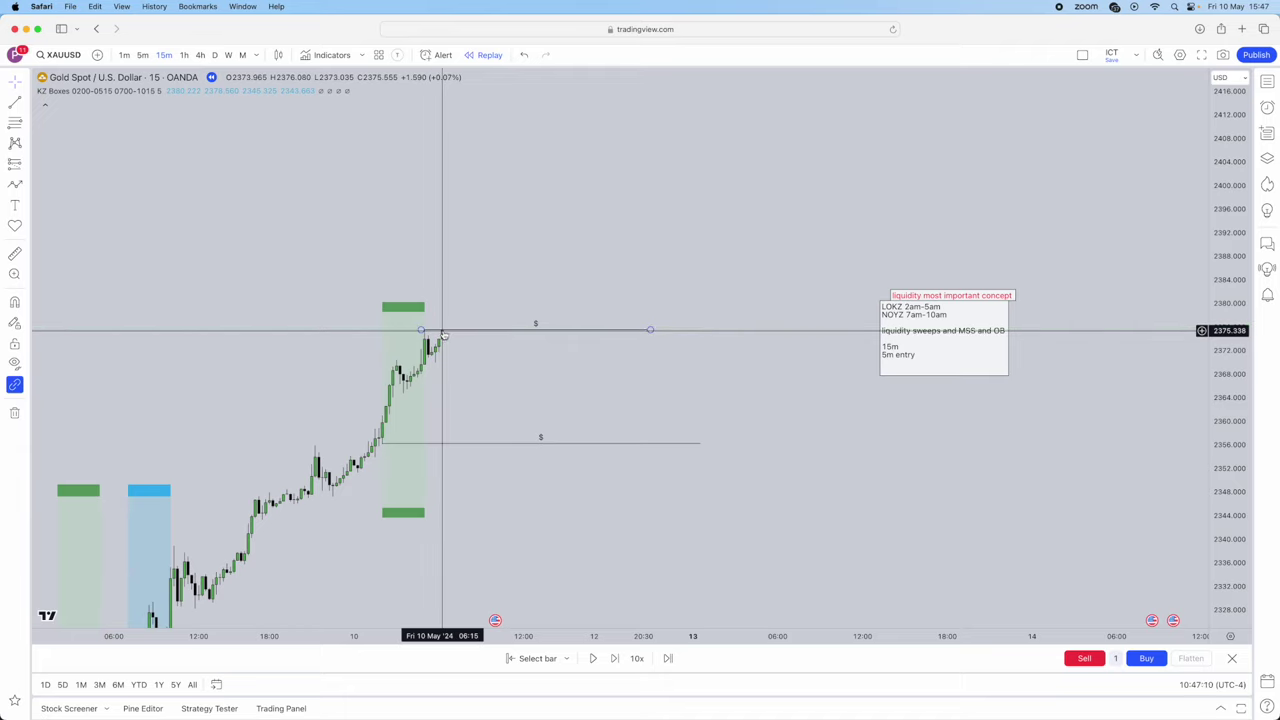
pyautogui.moveTo(443, 333); pyautogui.dragTo(447, 326)
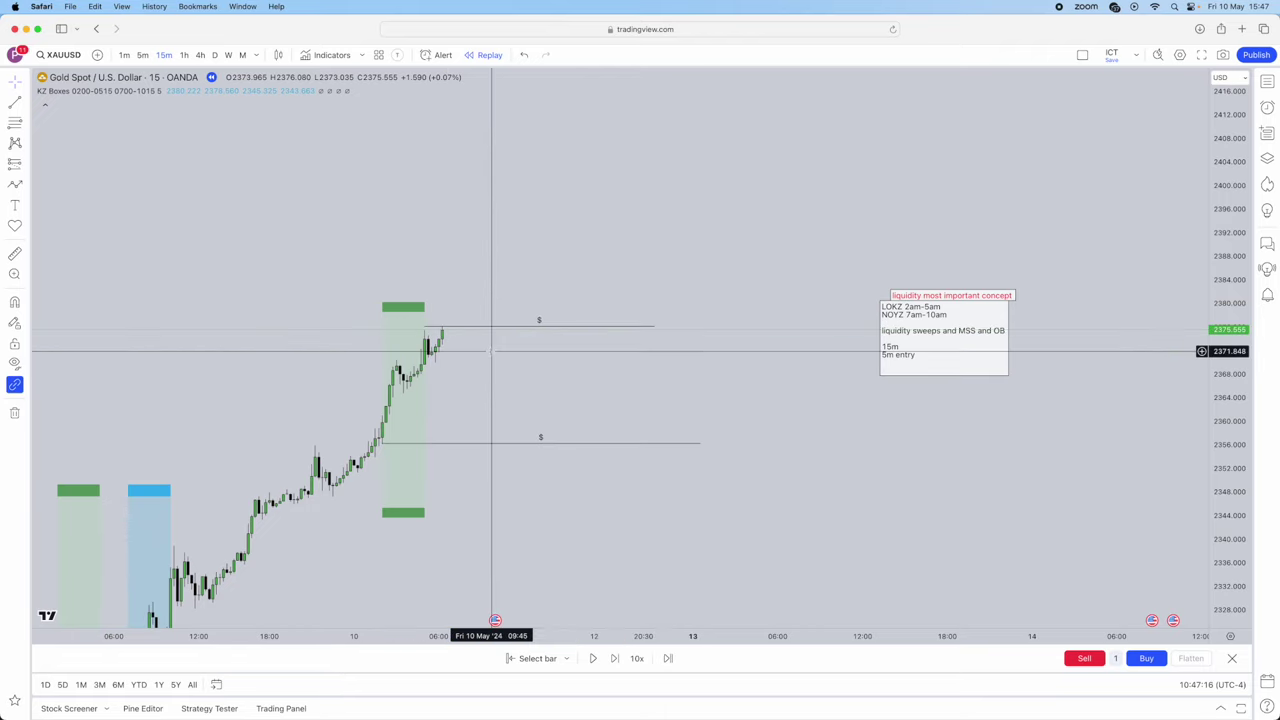
# Play the replay into the 10 May New York killzone, pause it and fine-tune the upper $ line's position.
pyautogui.click(594, 658)
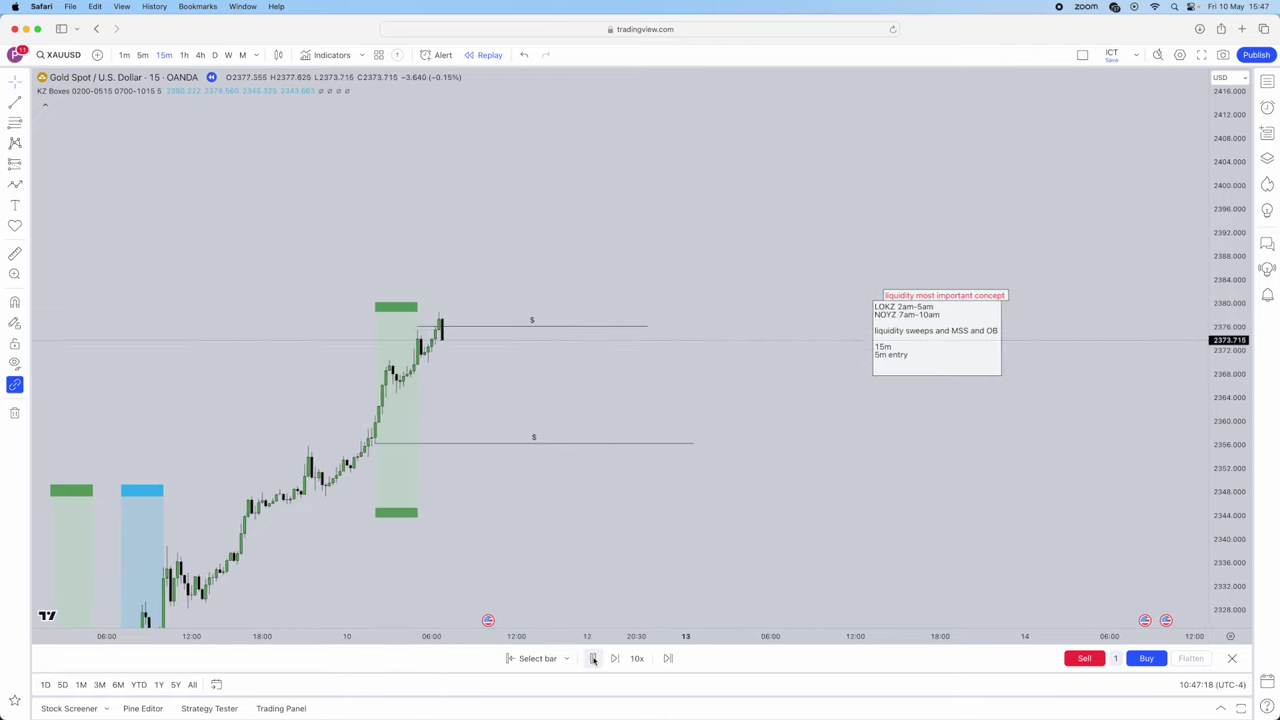
pyautogui.click(591, 658)
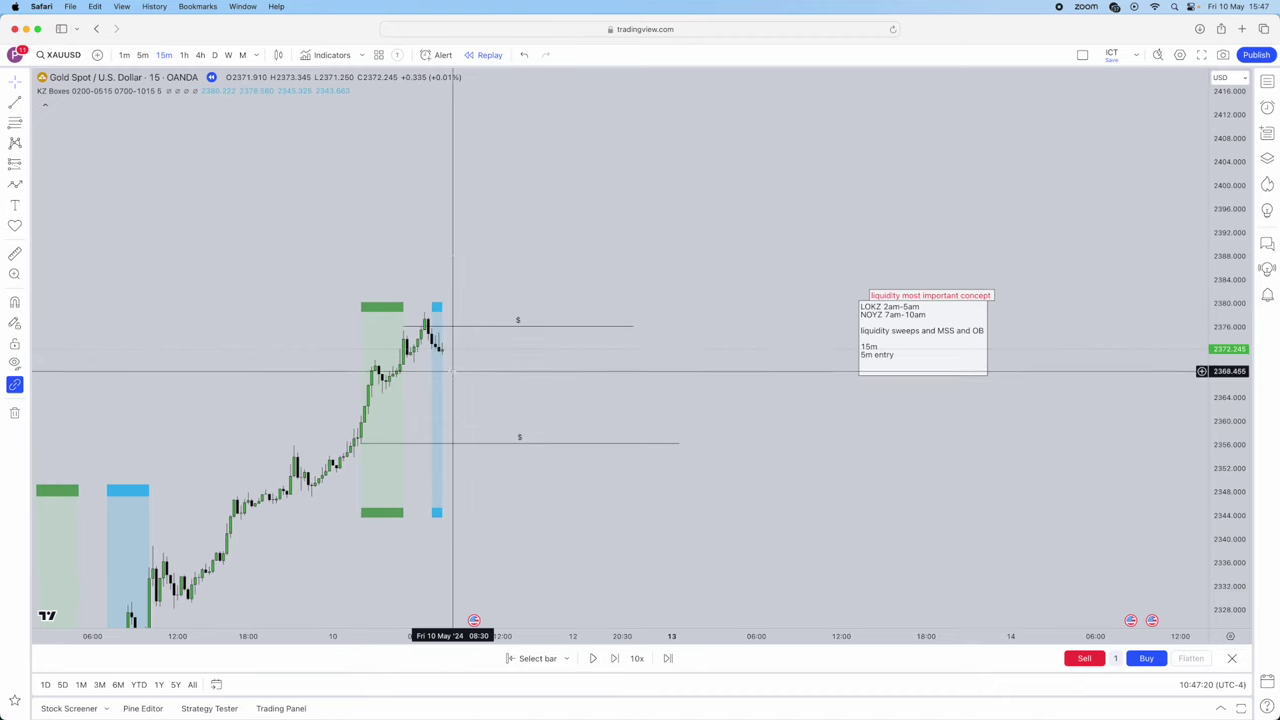
pyautogui.moveTo(450, 330); pyautogui.dragTo(445, 330)
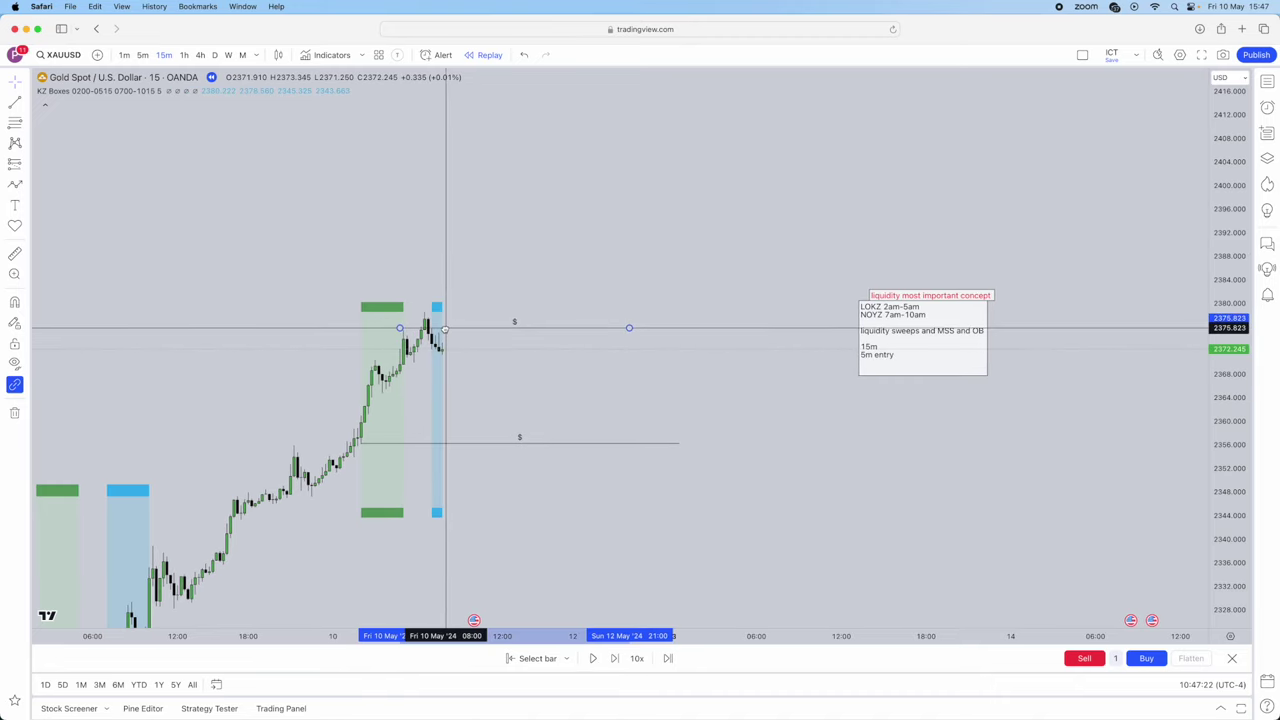
pyautogui.click(438, 343)
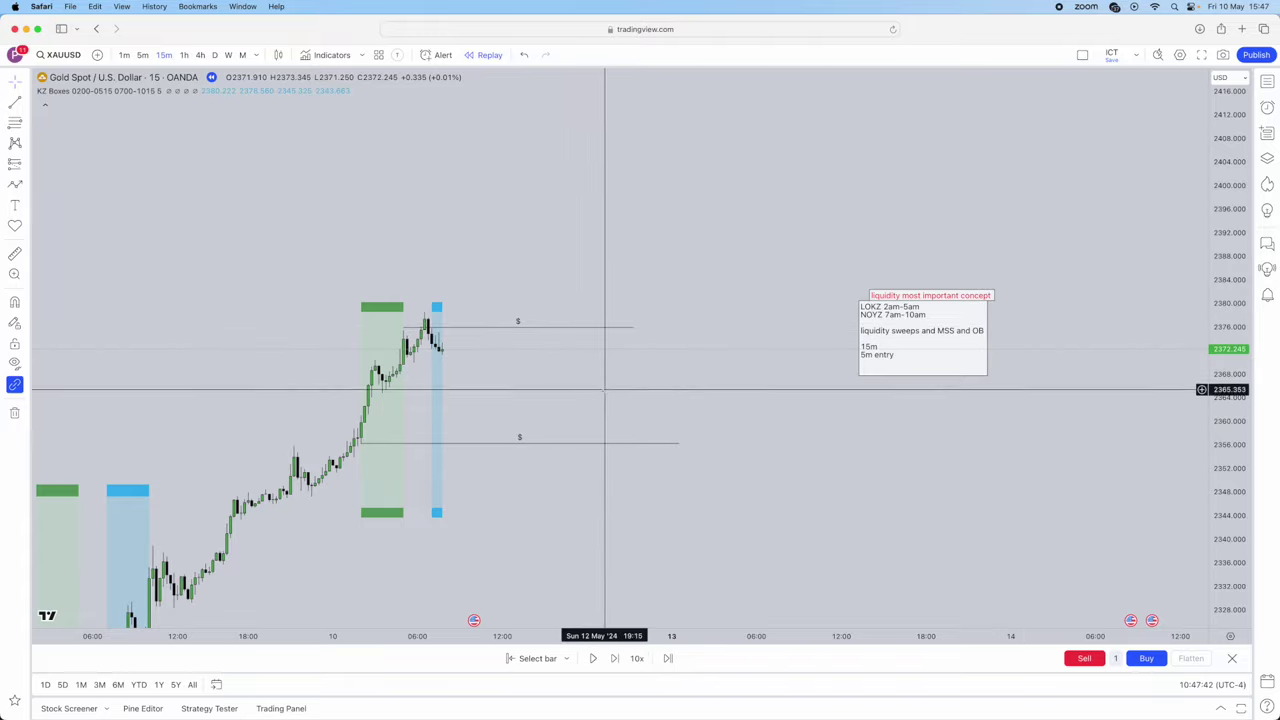
# Switch the chart to the 5-minute timeframe and move the strategy note closer to the price action.
pyautogui.hscroll(-2, 580, 495)
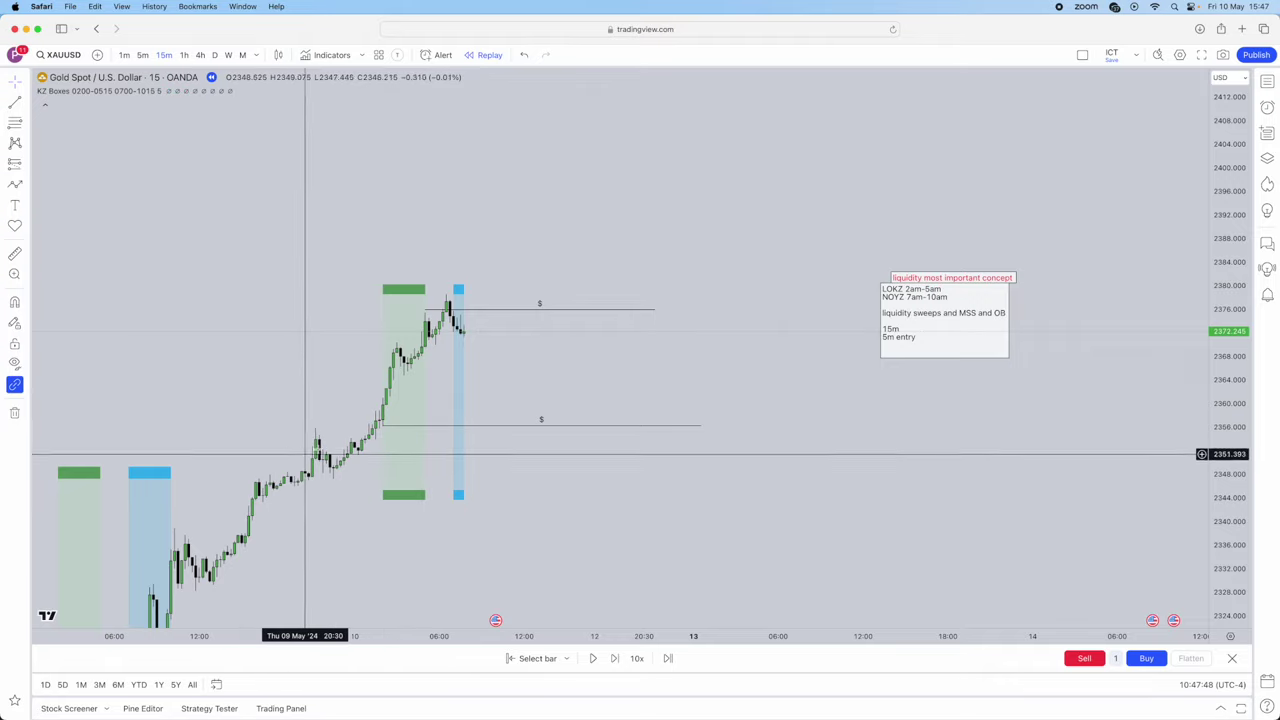
pyautogui.scroll(2, 520, 425)
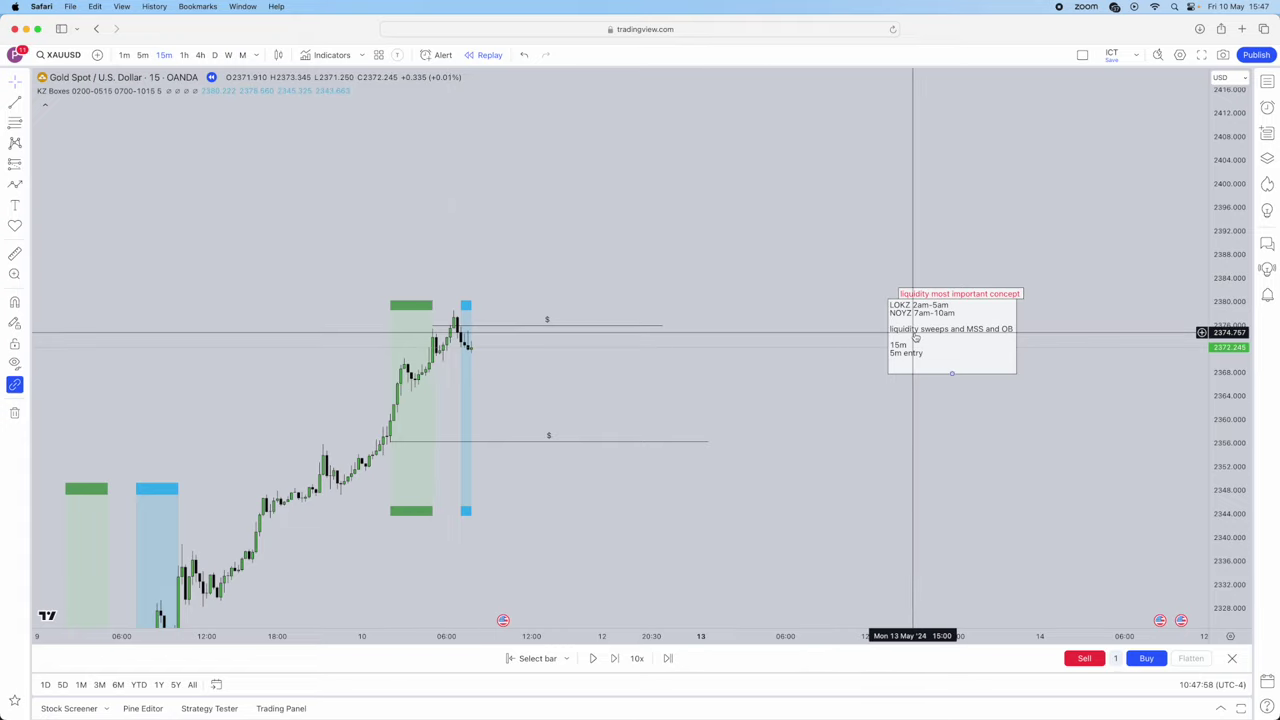
pyautogui.click(142, 55)
pyautogui.hscroll(-2, 797, 251)
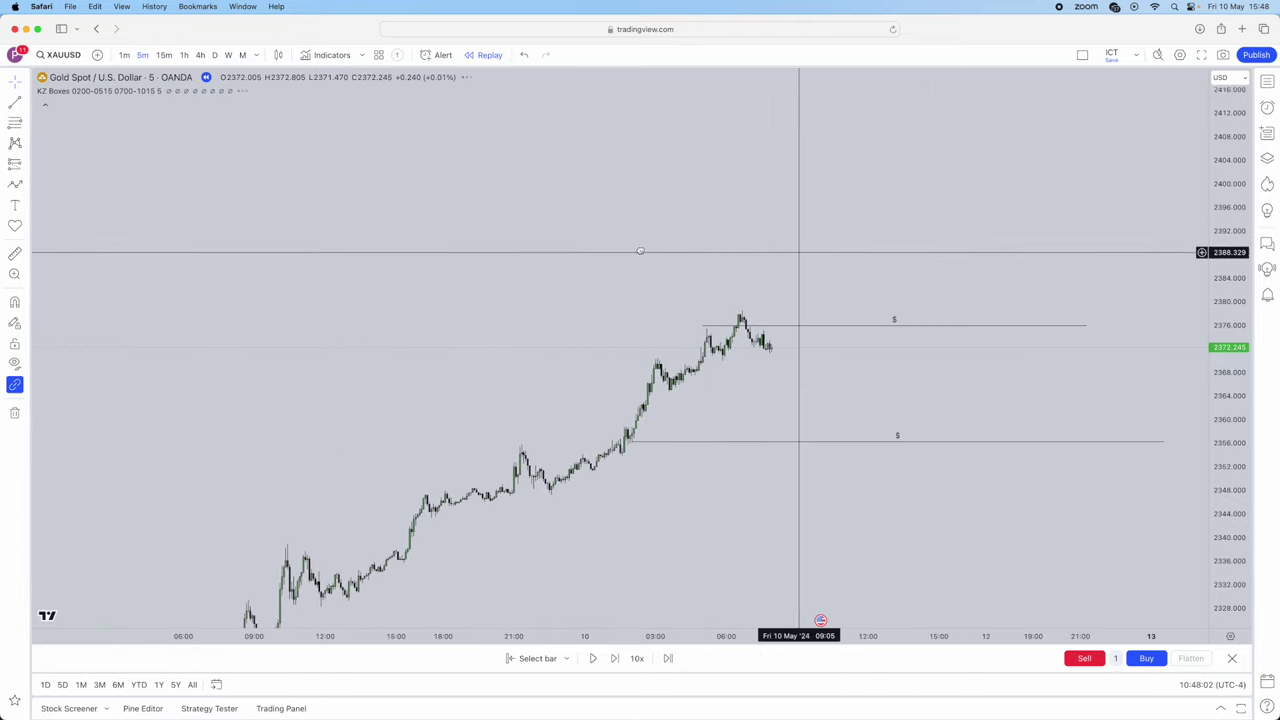
pyautogui.hscroll(5, 589, 247)
pyautogui.hscroll(4, 540, 252)
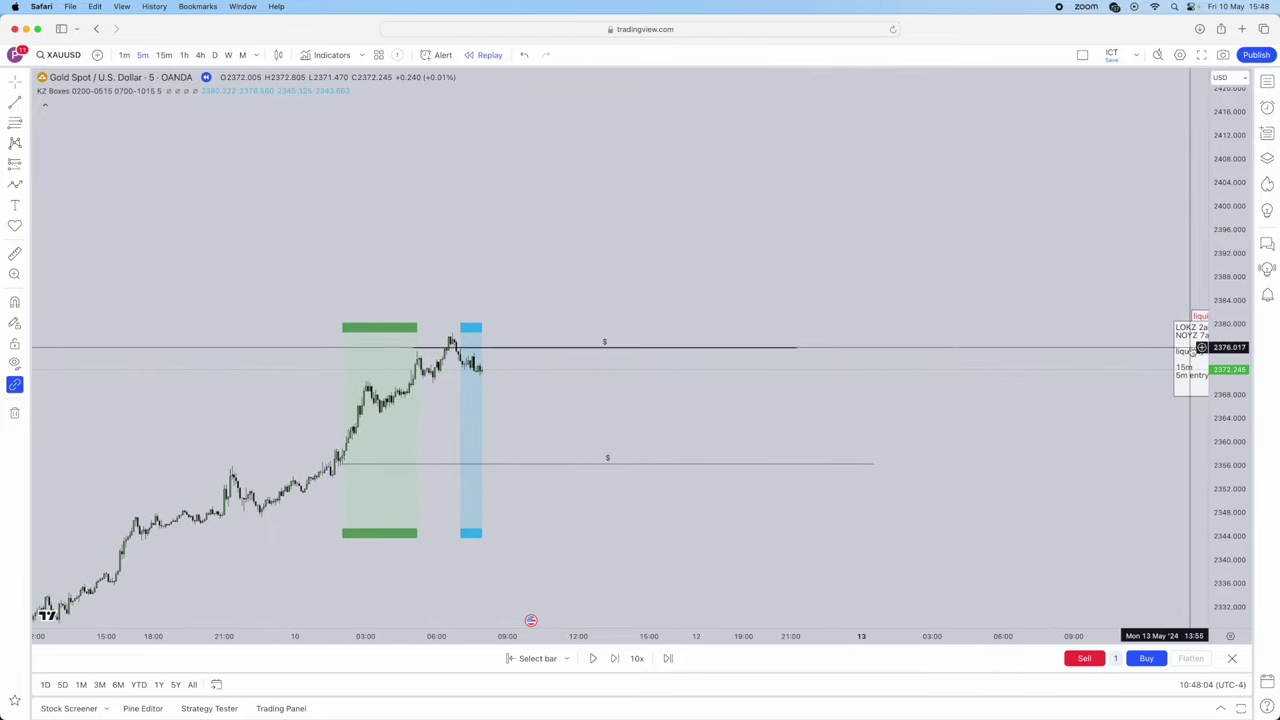
pyautogui.hscroll(2, 1186, 355)
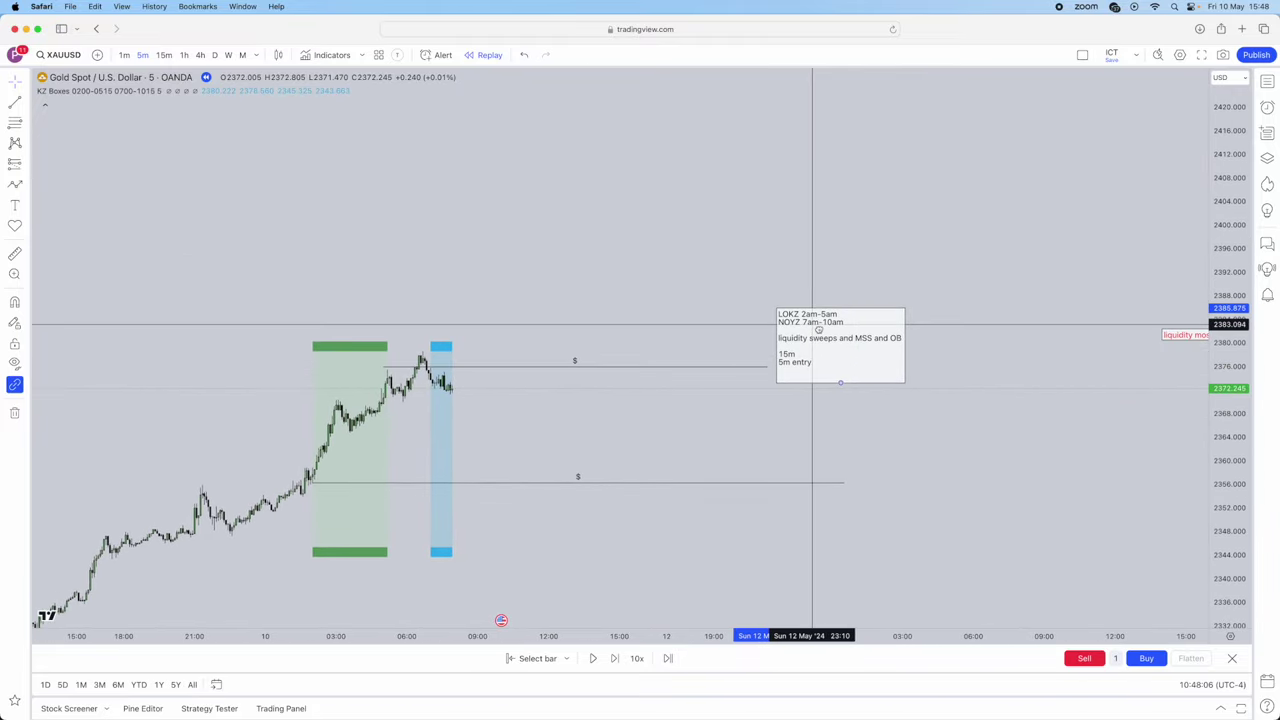
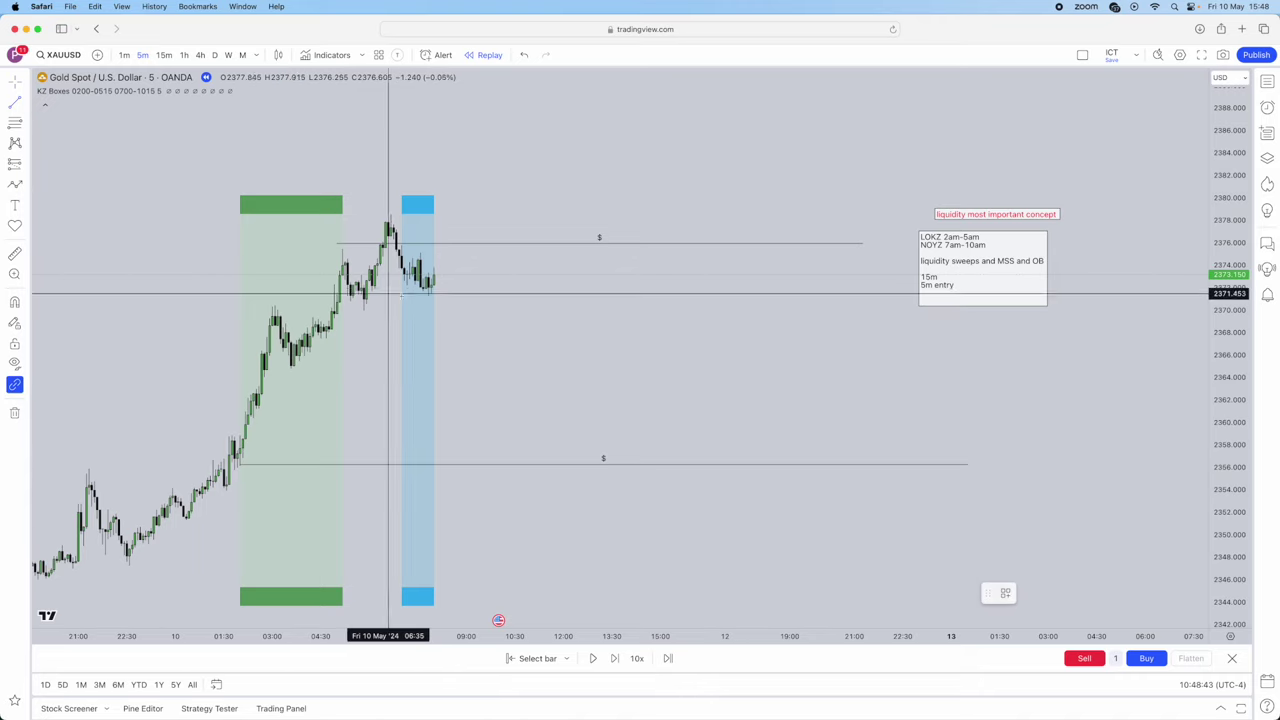
# Mark the New York killzone swing low with a short horizontal trend line at about 2371.2 and advance the replay four bars.
pyautogui.click(423, 295)
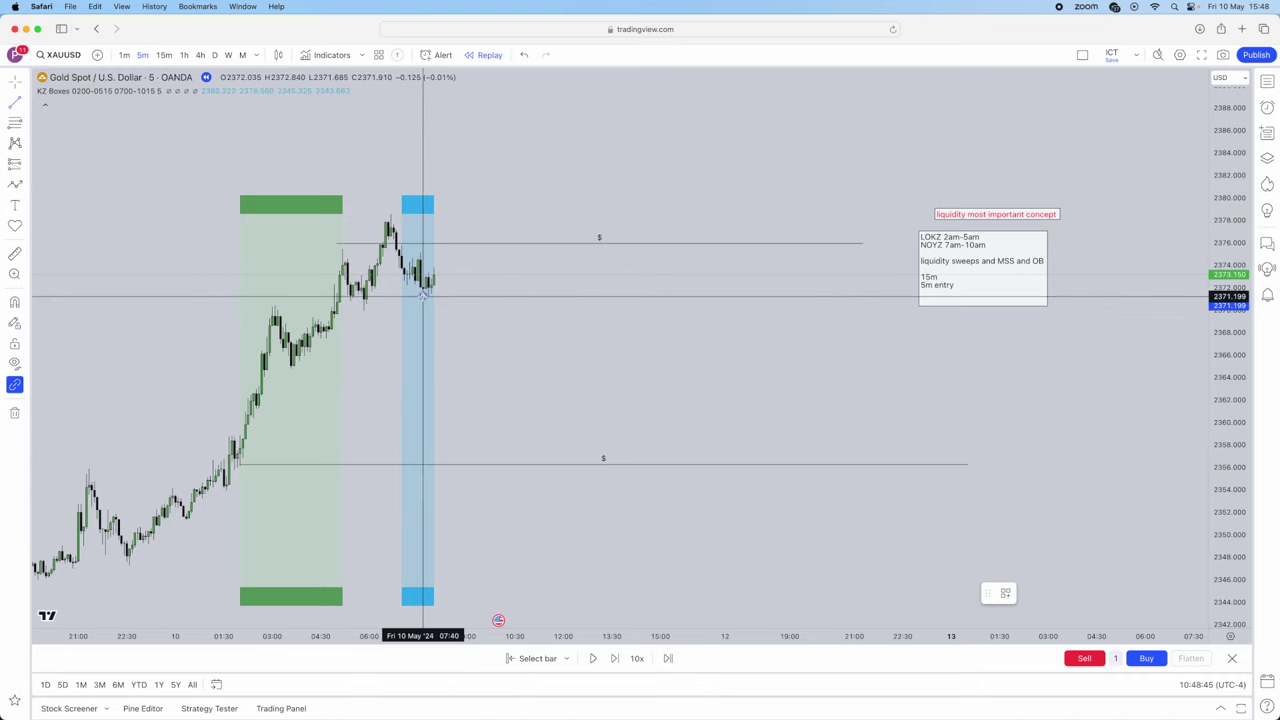
pyautogui.click(511, 295)
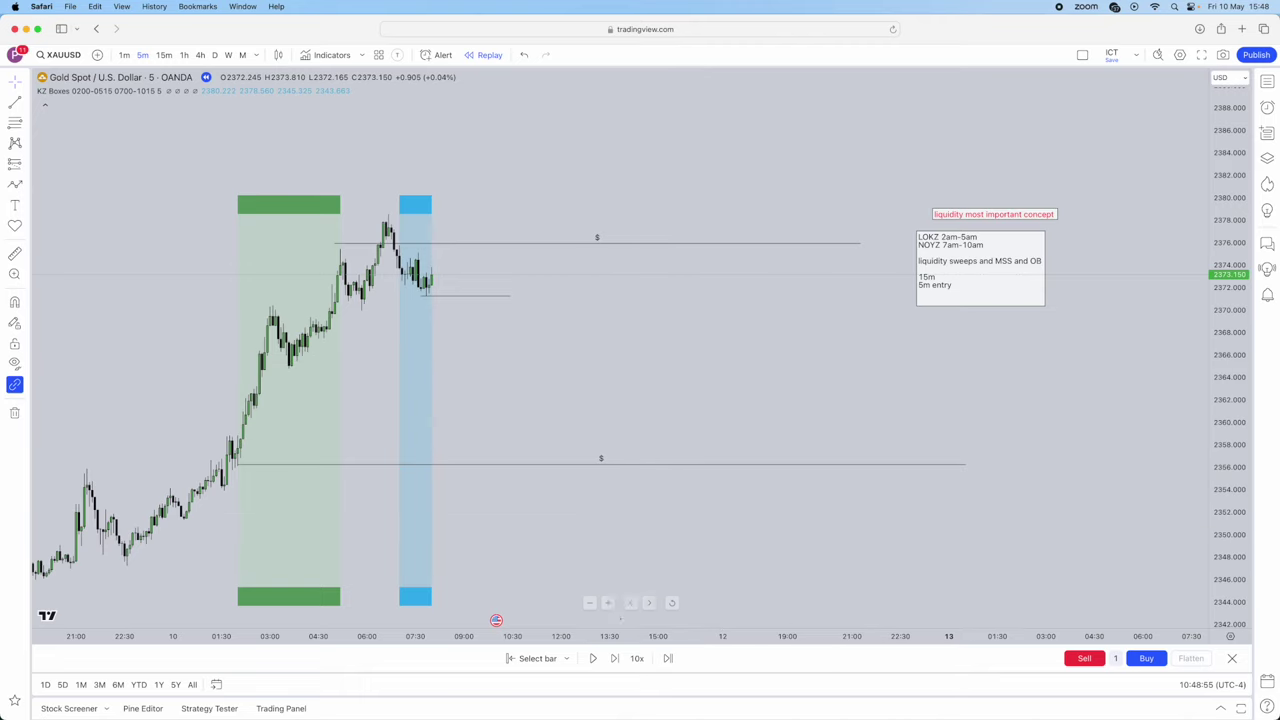
pyautogui.click(612, 659)
pyautogui.click(614, 661)
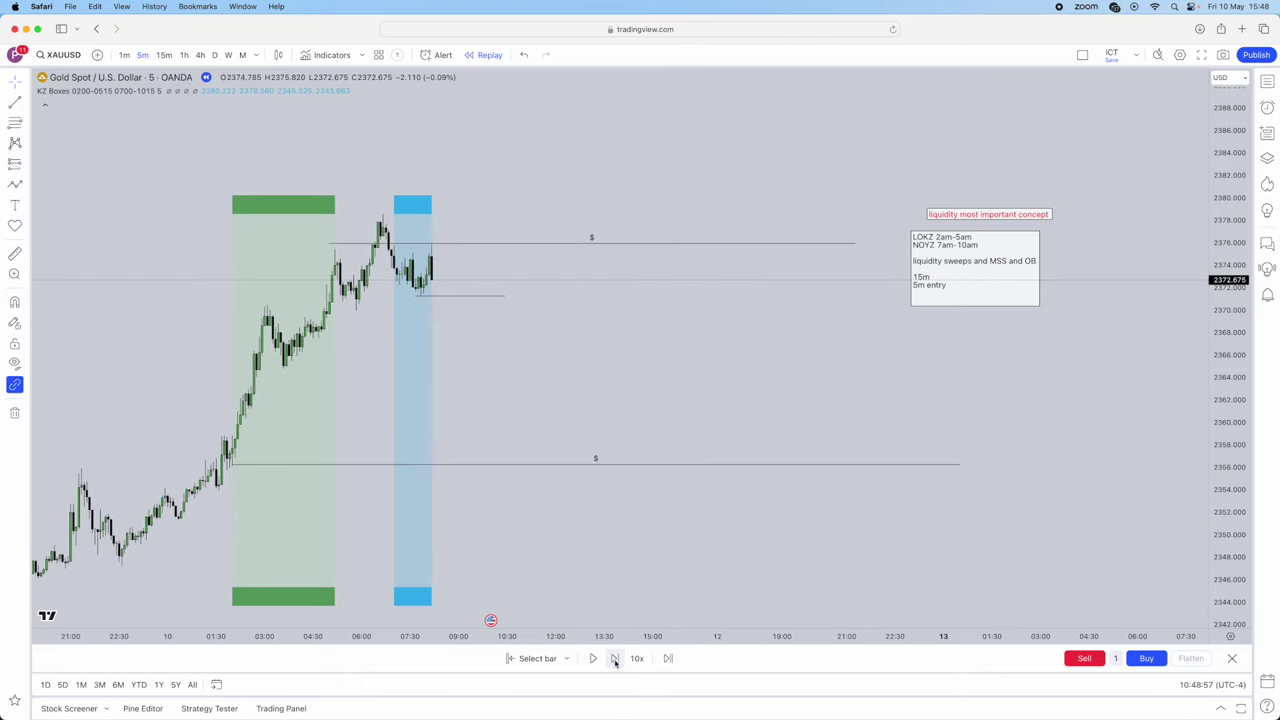
pyautogui.click(614, 661)
pyautogui.click(613, 660)
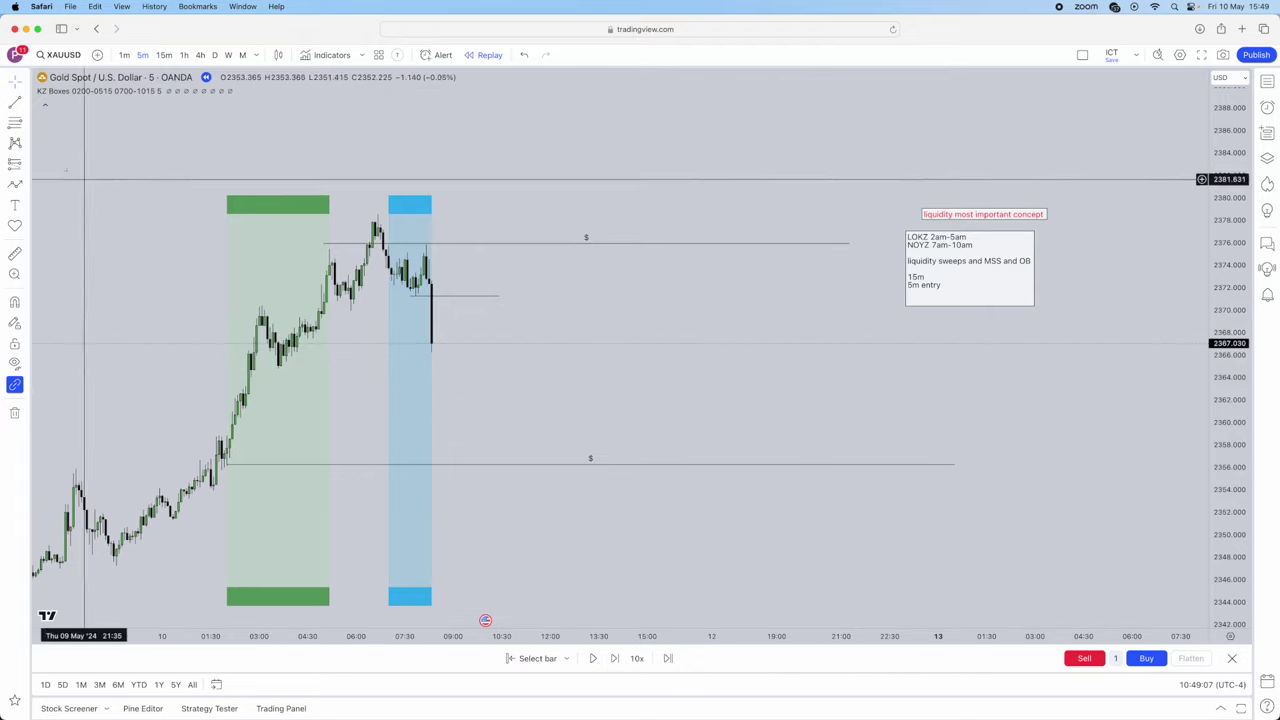
pyautogui.click(28, 125)
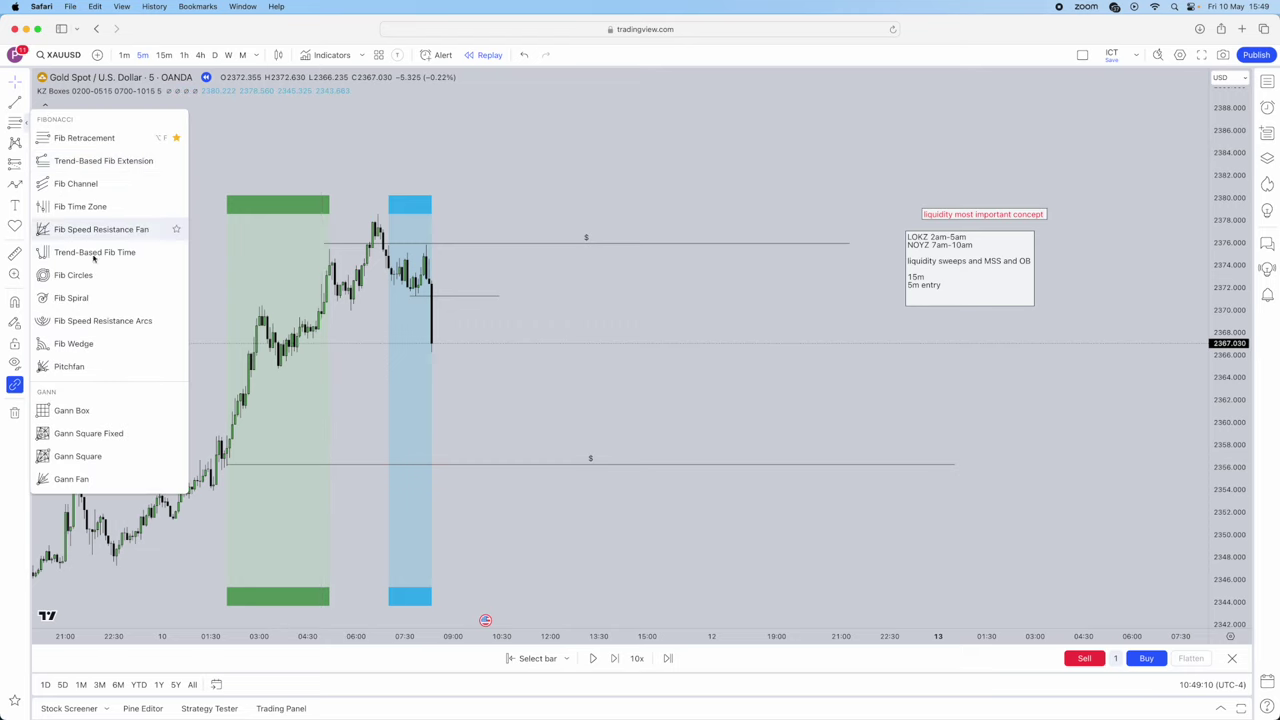
pyautogui.click(27, 163)
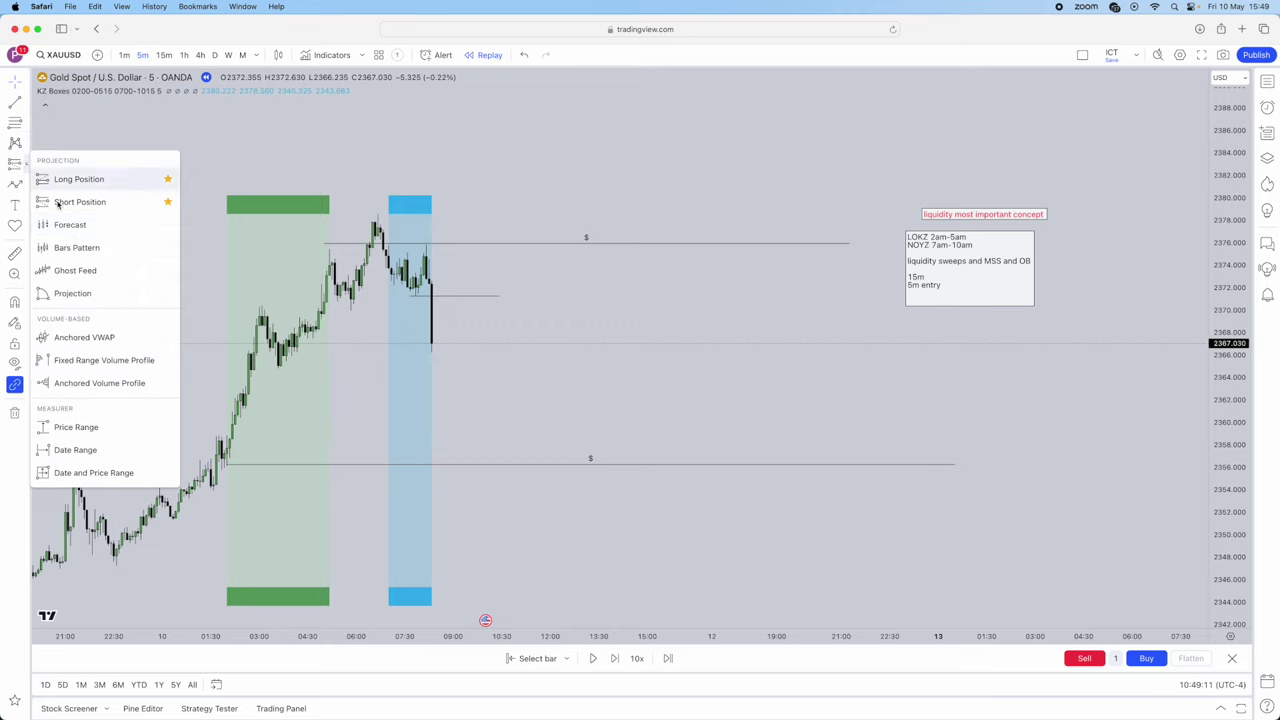
pyautogui.click(27, 186)
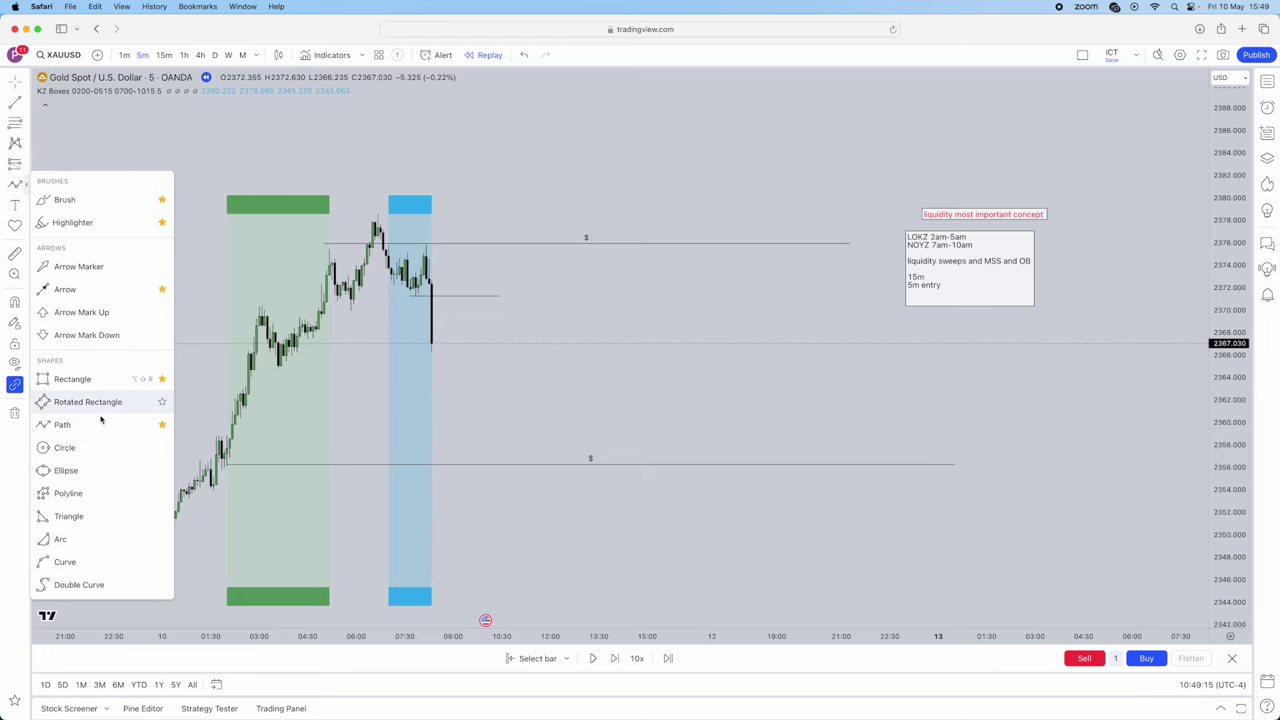
pyautogui.click(100, 380)
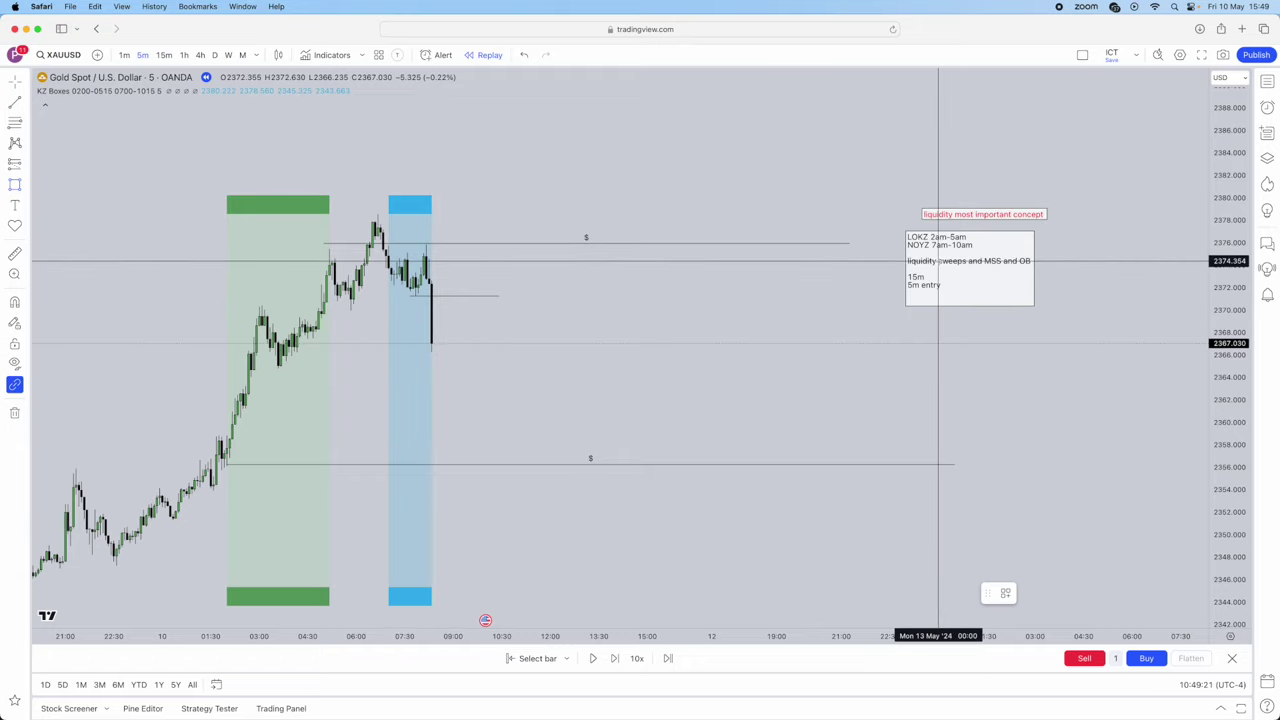
pyautogui.moveTo(420, 256)
pyautogui.mouseDown()
pyautogui.moveTo(426, 290)
pyautogui.moveTo(445, 288)
pyautogui.mouseUp()
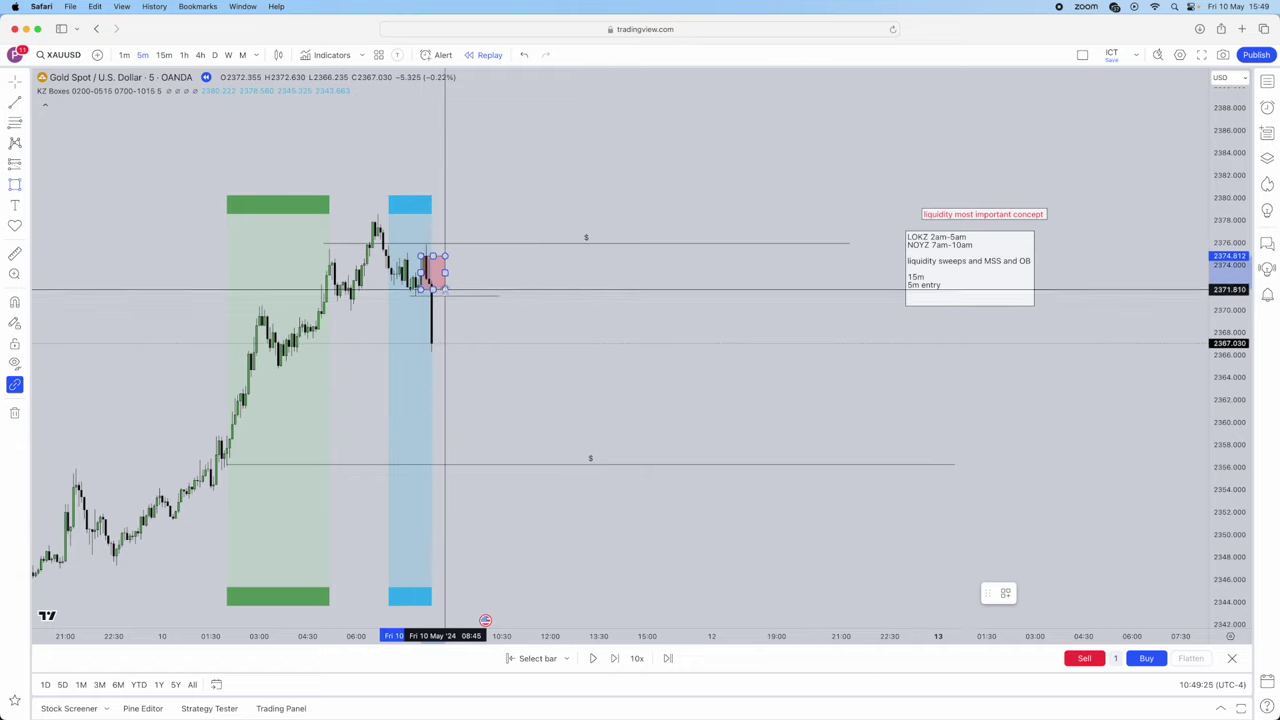
pyautogui.press('BackSpace')
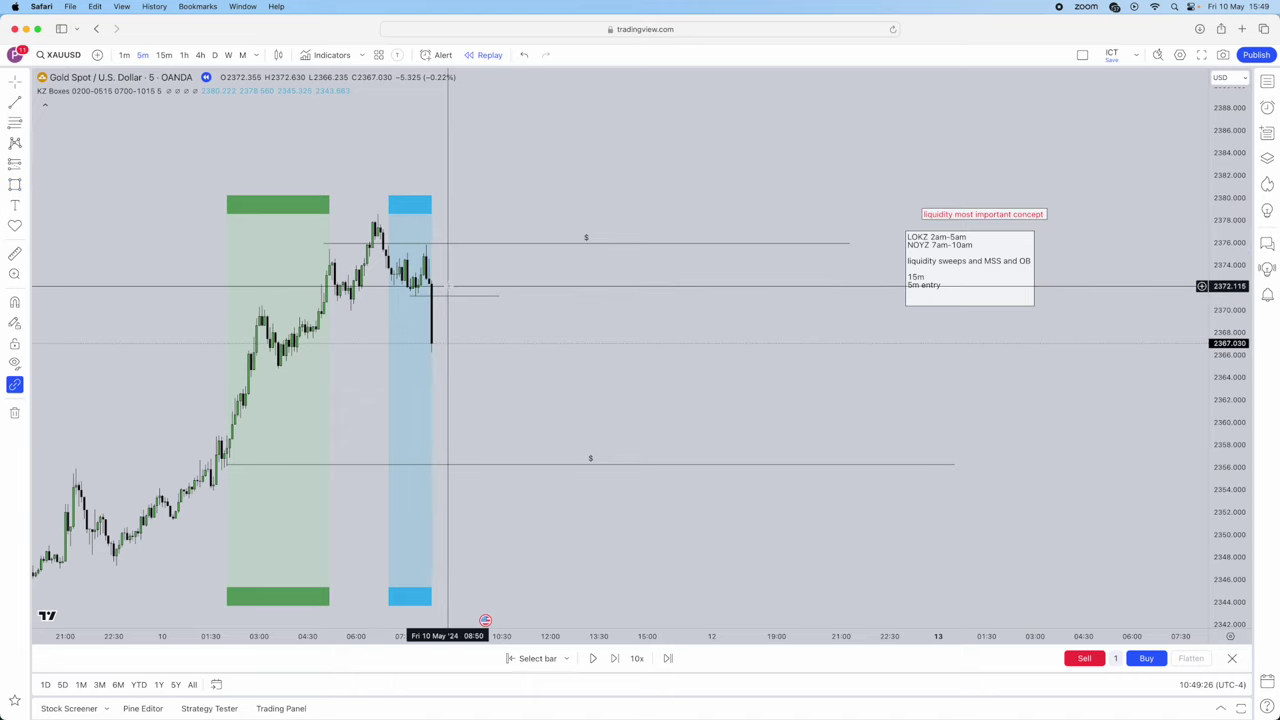
# Draw an order block rectangle from about 2374.8 down to 2371.8, starting before the New York selloff and extending well past the latest candle.
pyautogui.click(25, 187)
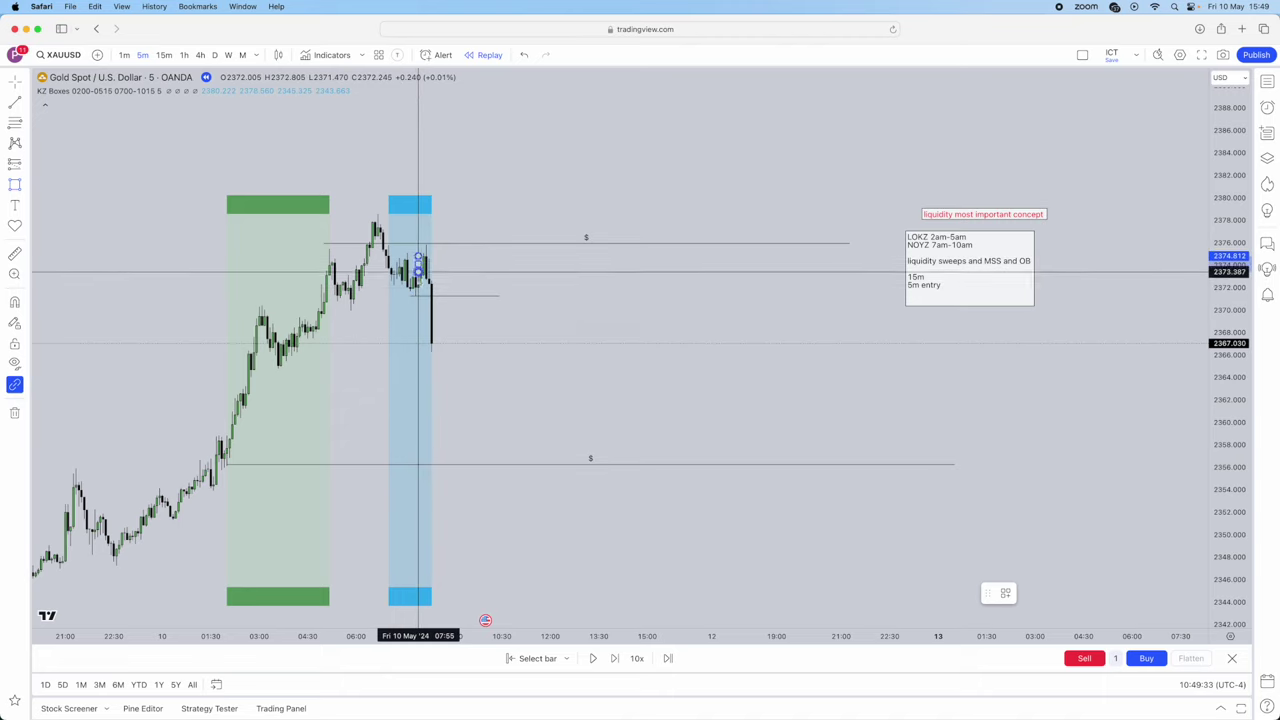
pyautogui.click(418, 257)
pyautogui.click(617, 290)
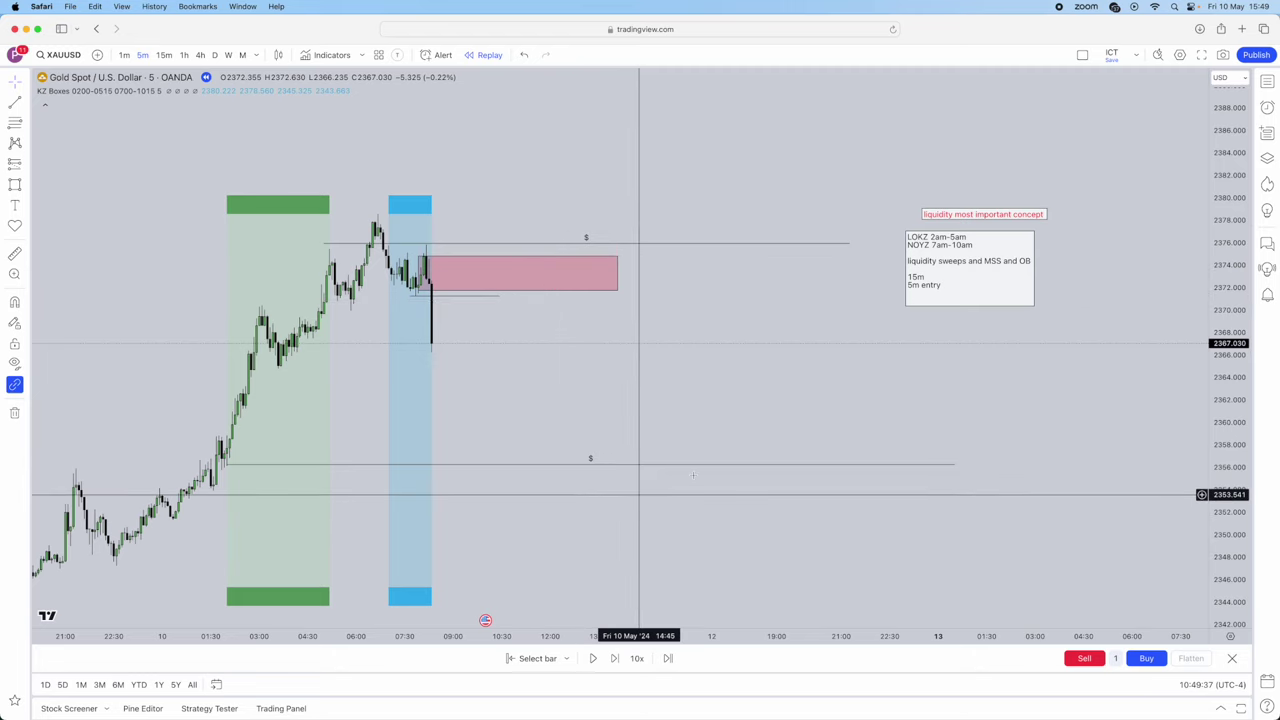
# Advance the replay bar by bar through the New York killzone until price retraces up towards the order block rectangle.
pyautogui.click(613, 658)
pyautogui.click(613, 658)
pyautogui.click(613, 658)
pyautogui.click(613, 658)
pyautogui.click(613, 658)
pyautogui.click(613, 658)
pyautogui.click(613, 658)
pyautogui.click(613, 658)
pyautogui.click(613, 658)
pyautogui.click(613, 658)
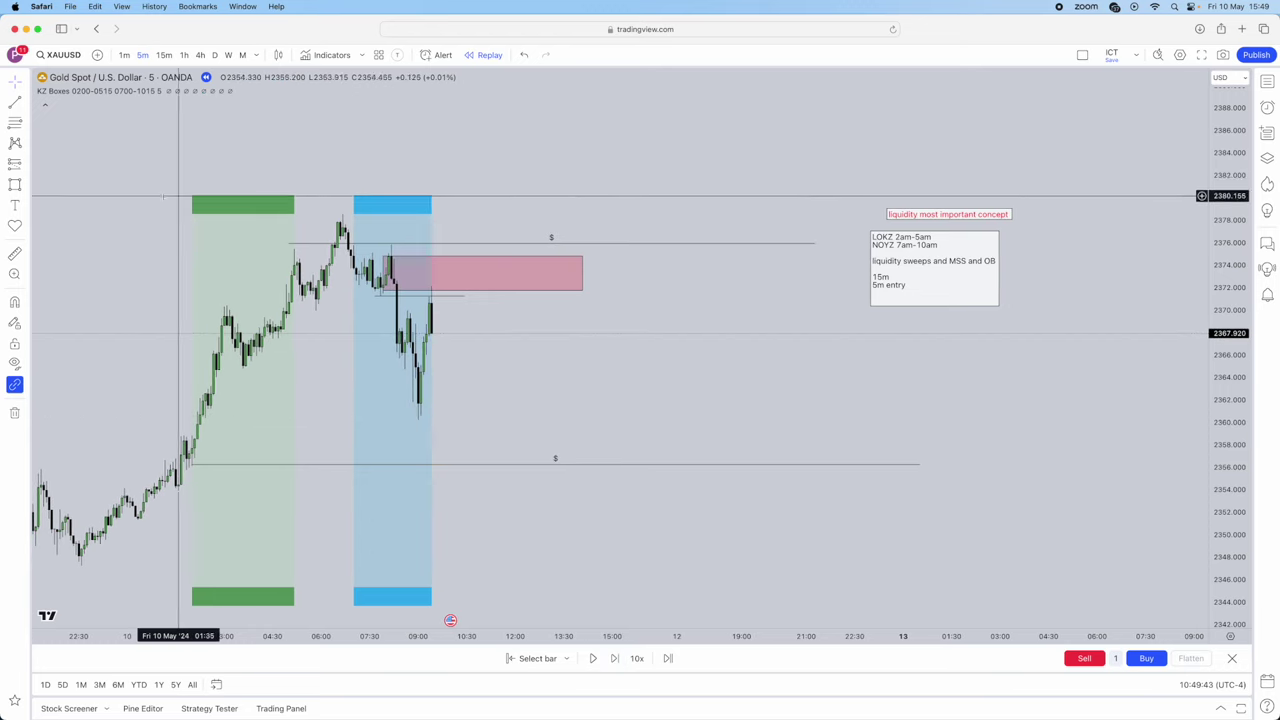
# Place a Short Position at about 2371.86 with stop at 2376.75 and target at 2360.16, and shorten its width.
pyautogui.click(15, 143)
pyautogui.click(82, 198)
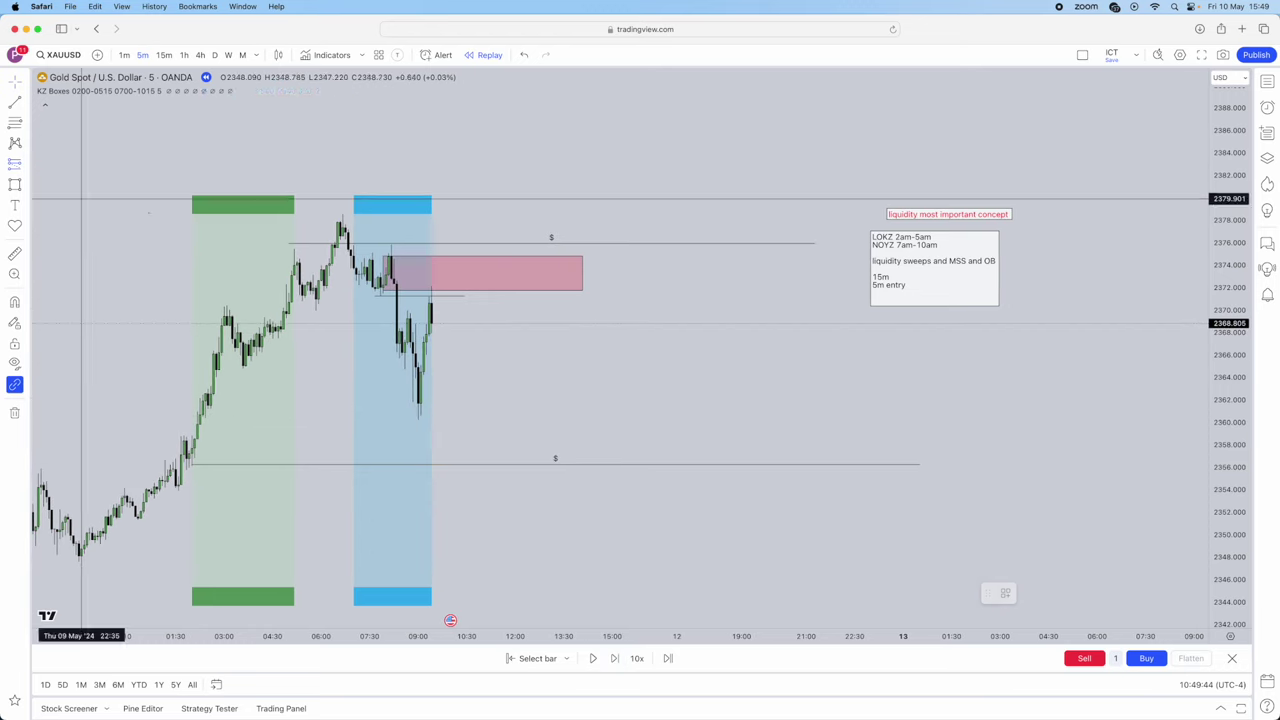
pyautogui.click(430, 289)
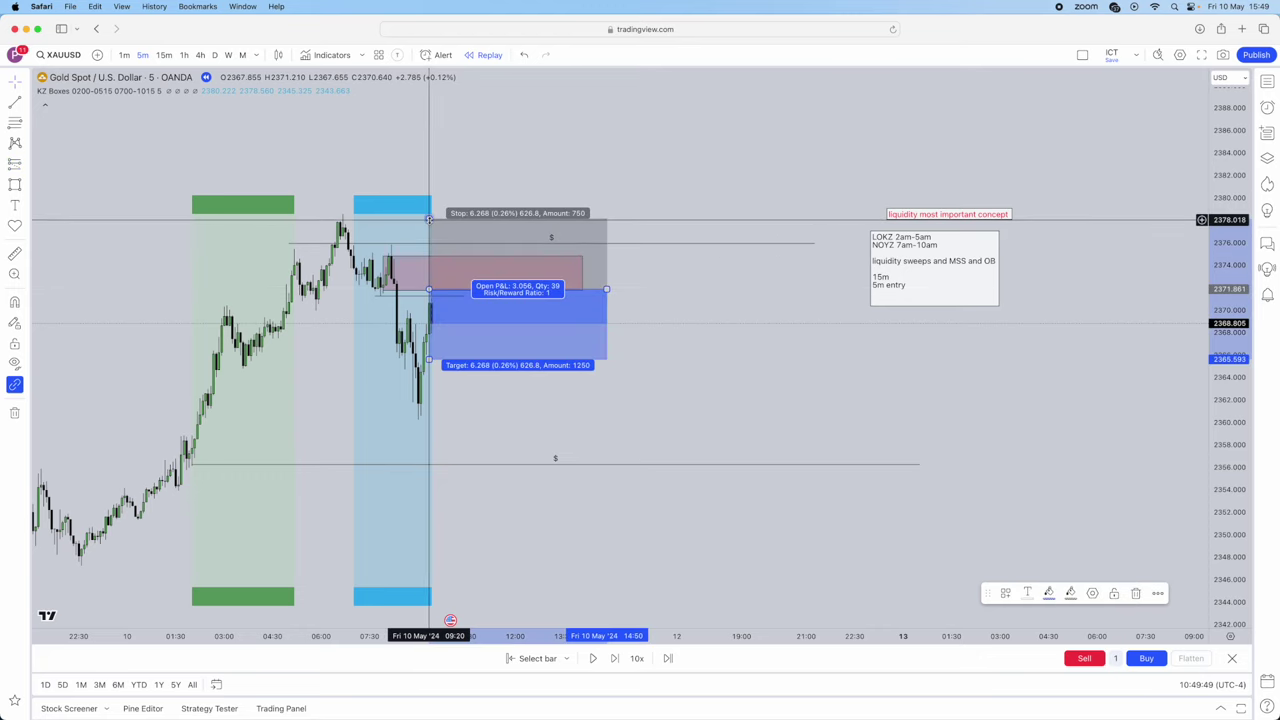
pyautogui.moveTo(430, 211); pyautogui.dragTo(430, 234)
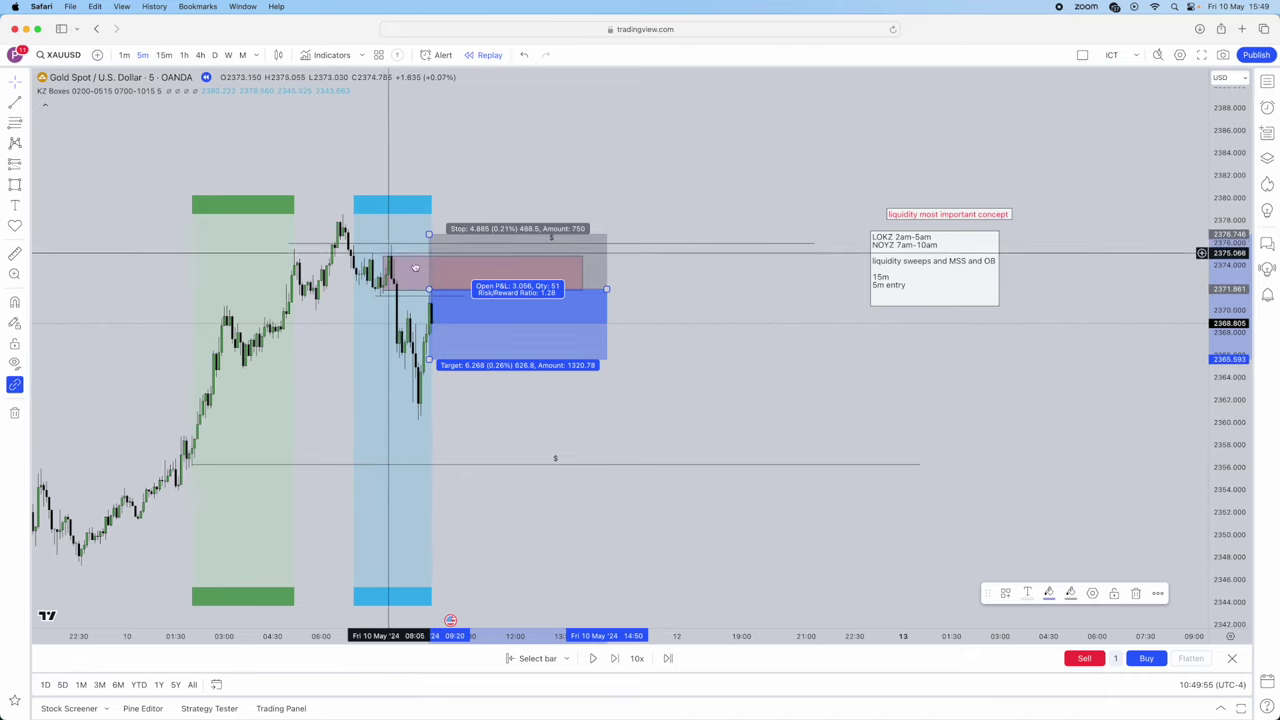
pyautogui.moveTo(430, 358); pyautogui.dragTo(430, 420)
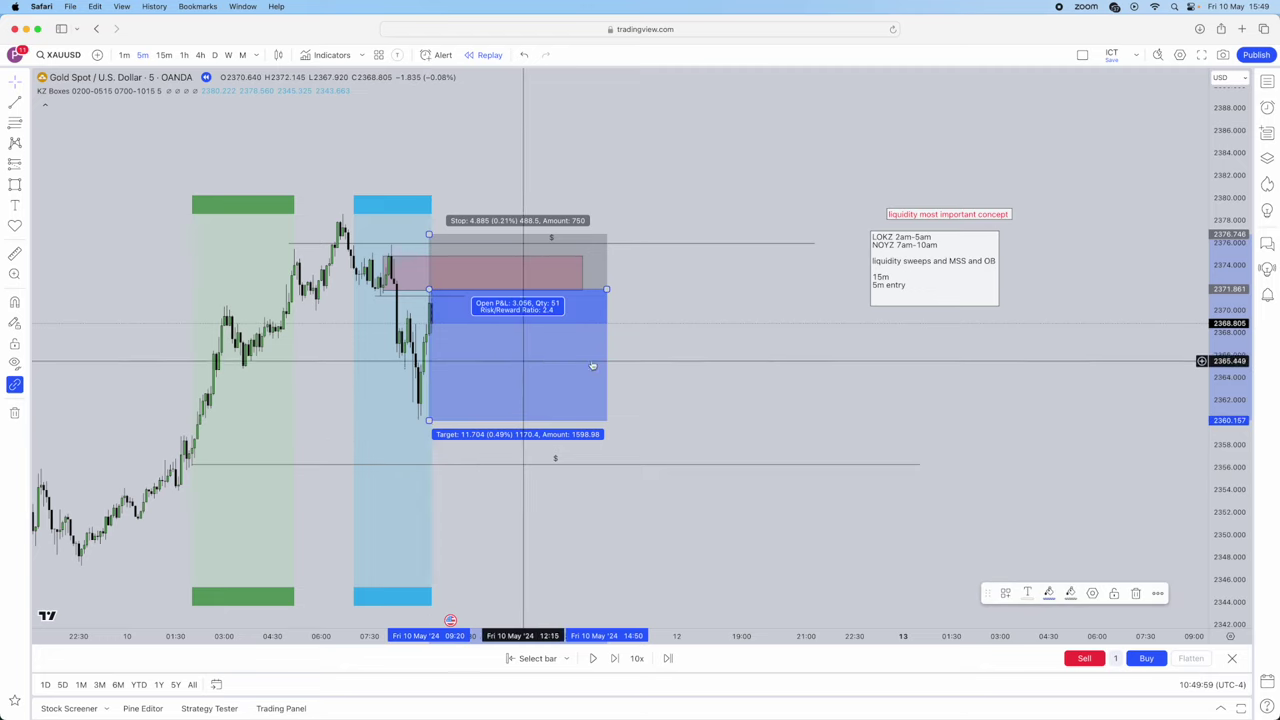
pyautogui.moveTo(606, 289); pyautogui.dragTo(575, 289)
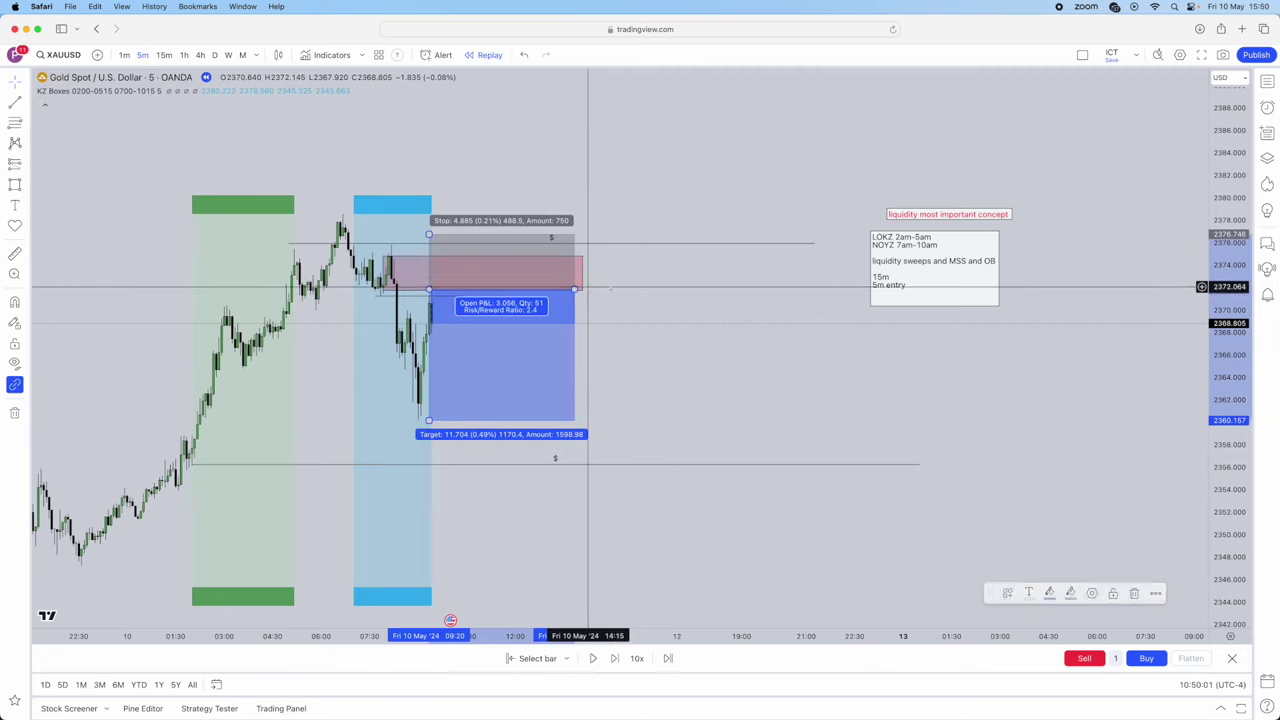
# Play the replay forward to the live price and fine-tune the short position's target to 2360.208 at the swing low.
pyautogui.click(671, 300)
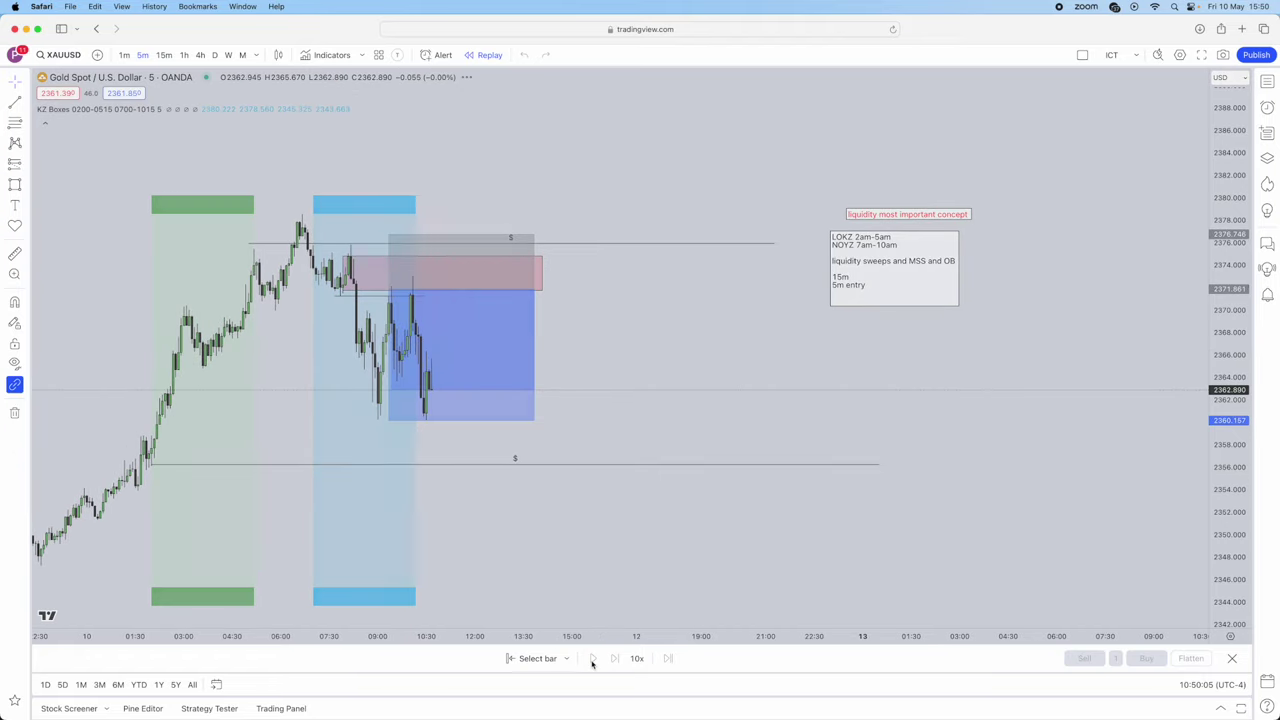
pyautogui.hscroll(-10, 466, 400)
pyautogui.hscroll(6, 646, 385)
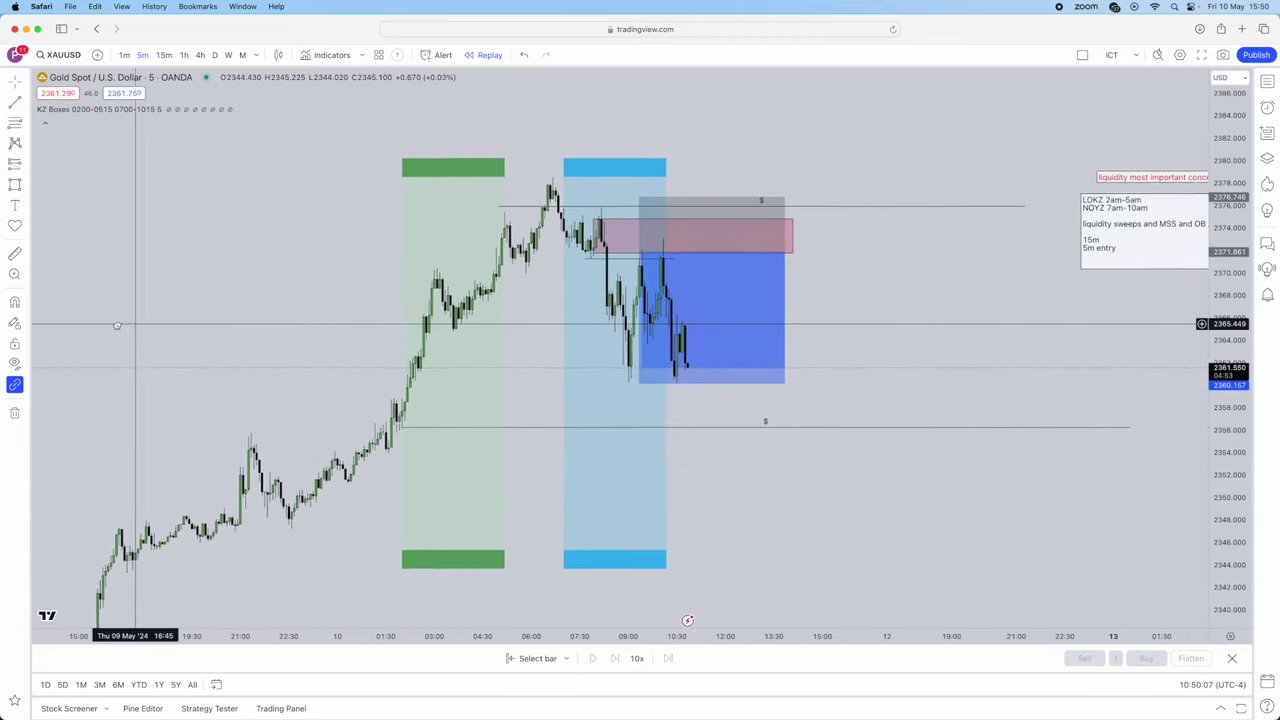
pyautogui.hscroll(2, 117, 326)
pyautogui.click(590, 376)
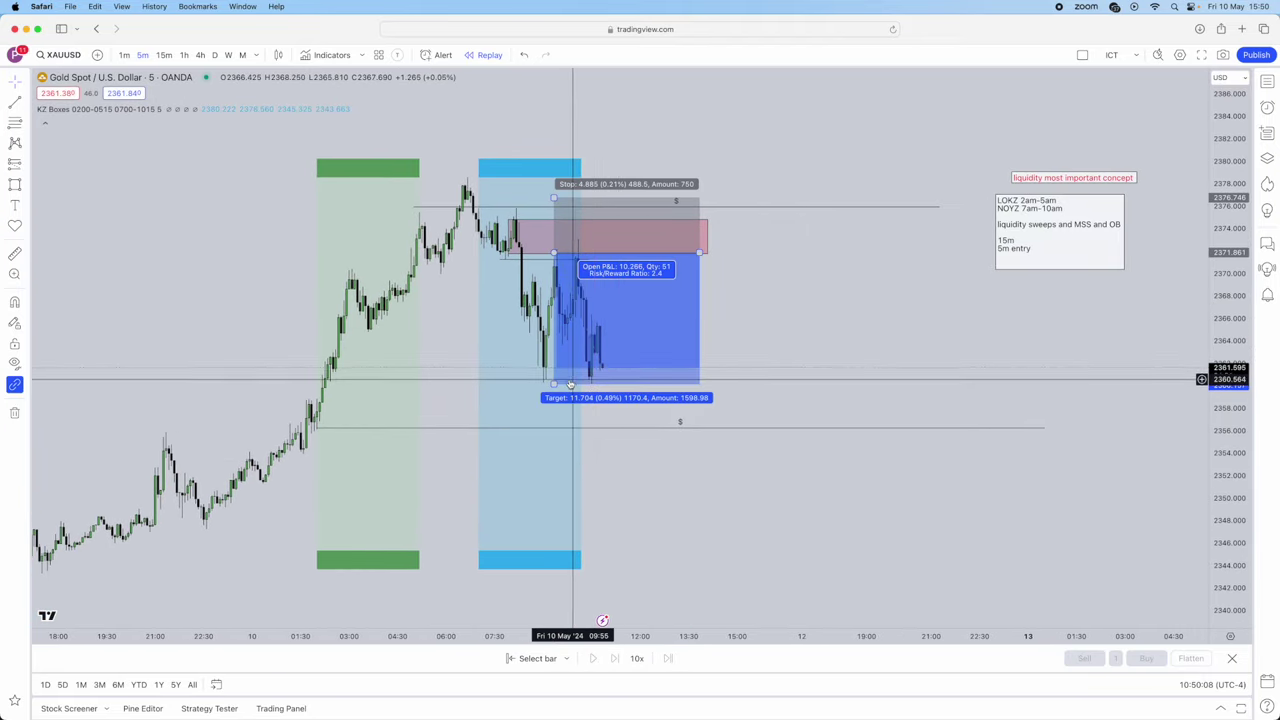
pyautogui.moveTo(552, 383); pyautogui.dragTo(540, 384)
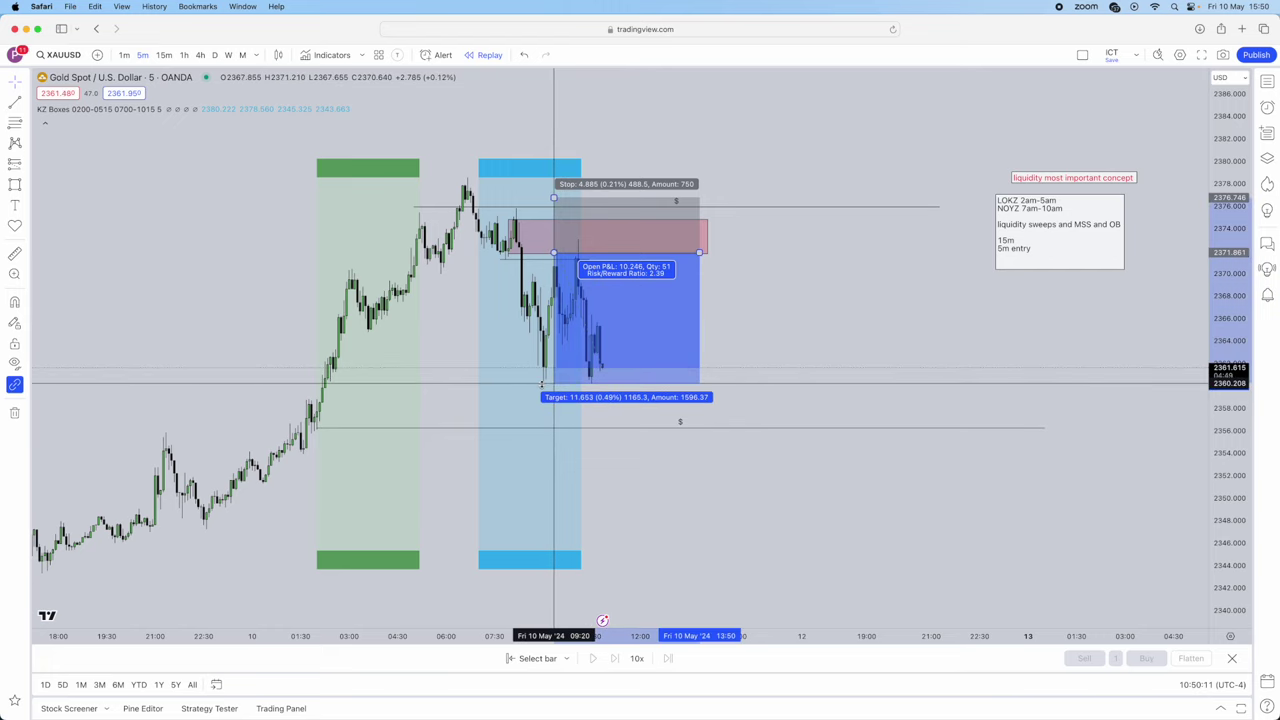
pyautogui.moveTo(726, 429); pyautogui.dragTo(645, 508)
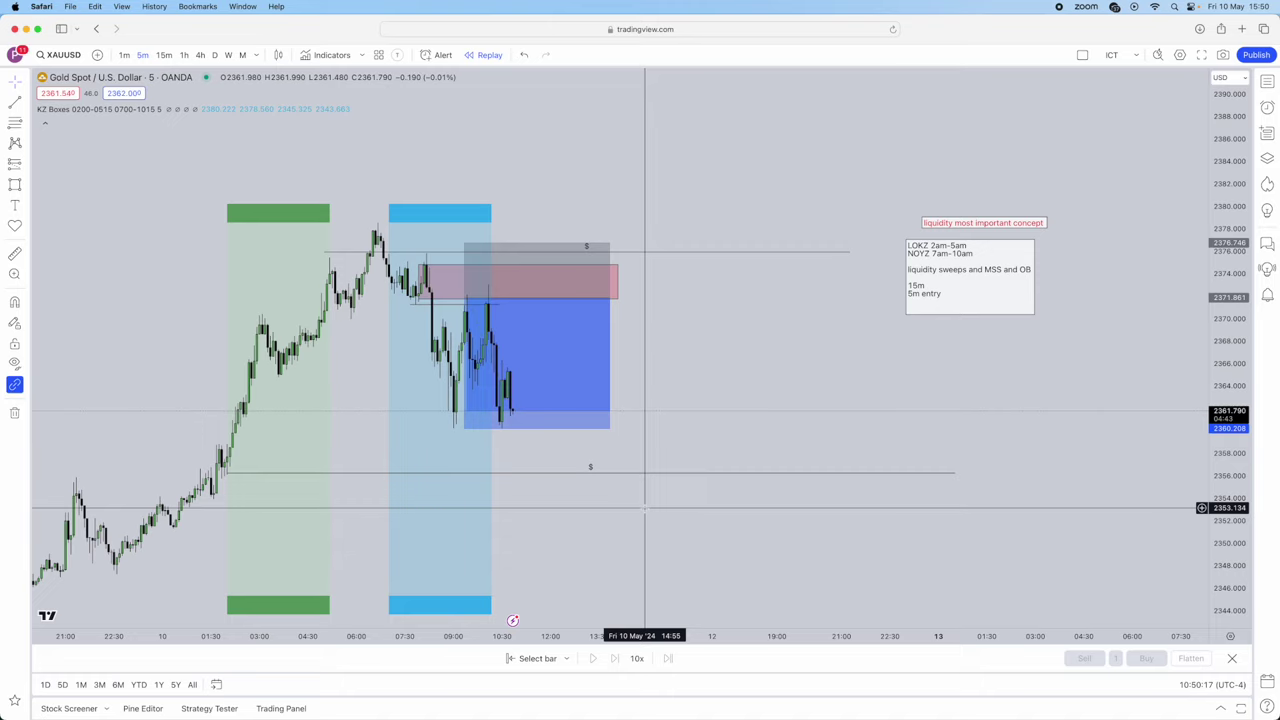
# Switch to Telegram, review the ZMN Trades channel's posts from the latest back to early May, and minimize the window to return to the chart.
pyautogui.press('super+Tab')
pyautogui.moveTo(726, 123); pyautogui.dragTo(755, 94)
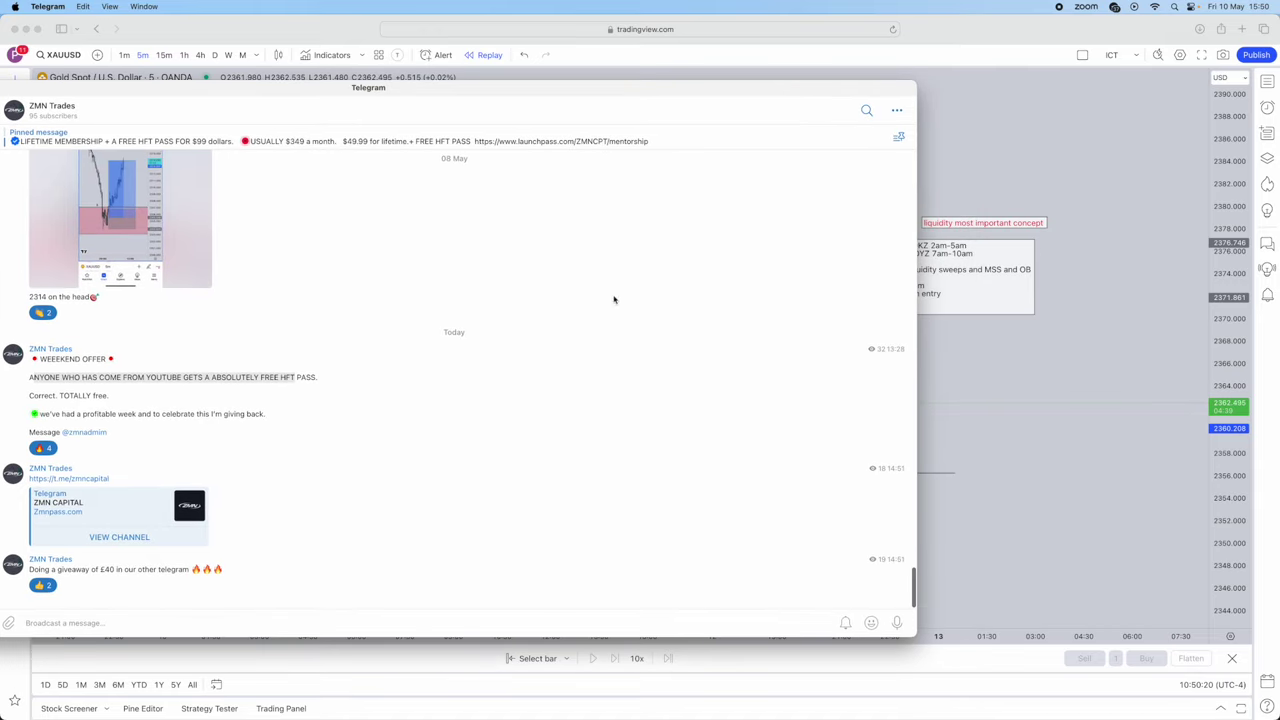
pyautogui.scroll(4, 522, 266)
pyautogui.click(173, 386)
pyautogui.click(803, 473)
pyautogui.scroll(5, 229, 286)
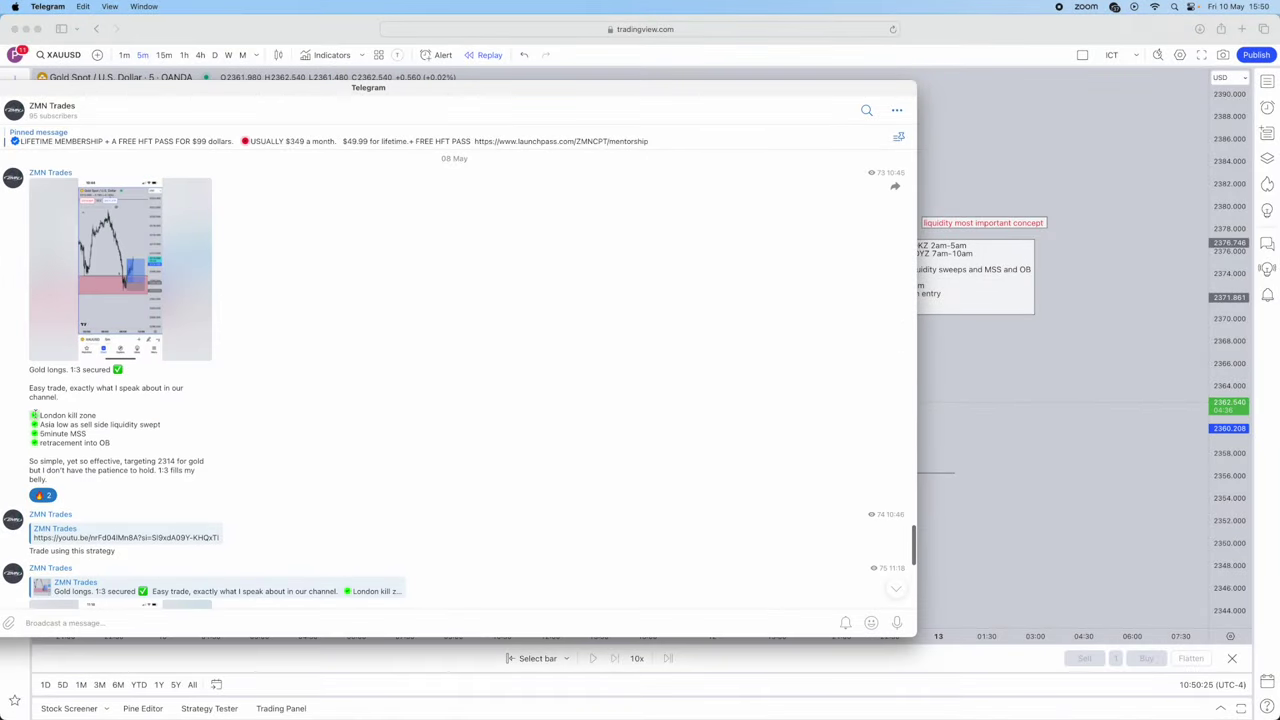
pyautogui.scroll(15, 310, 401)
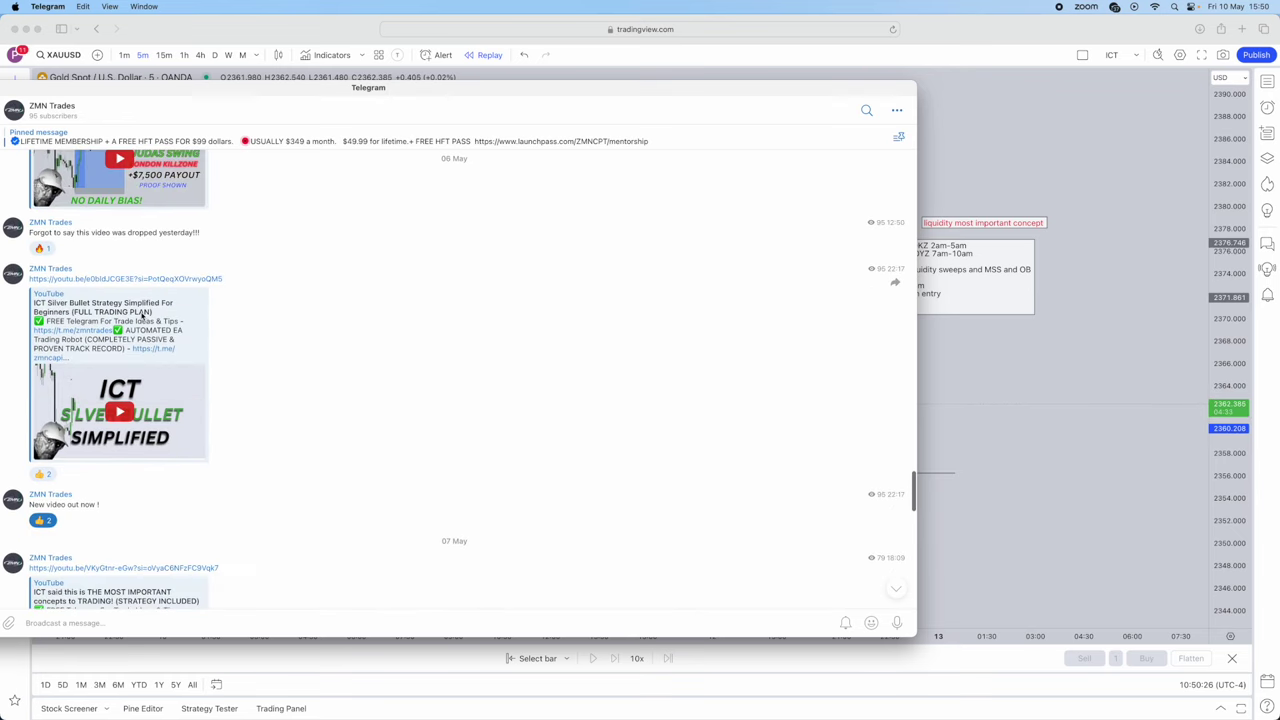
pyautogui.scroll(3, 190, 328)
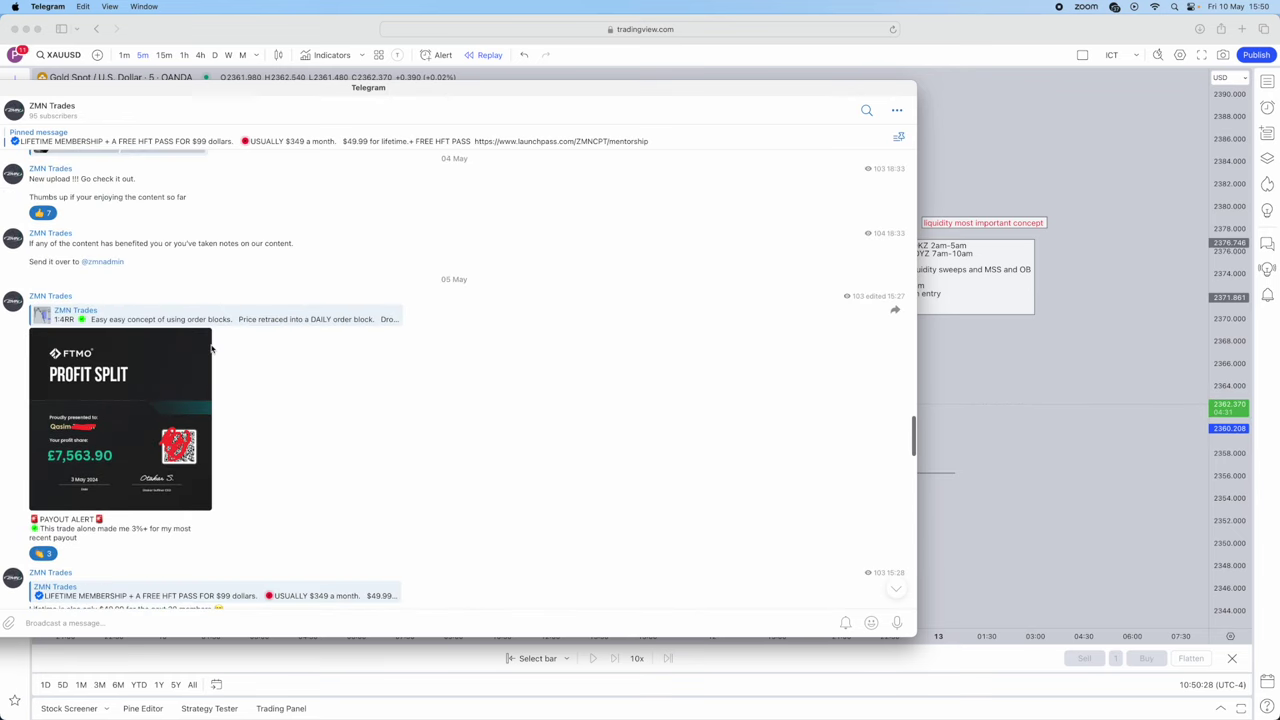
pyautogui.scroll(-2, 212, 348)
pyautogui.click(898, 589)
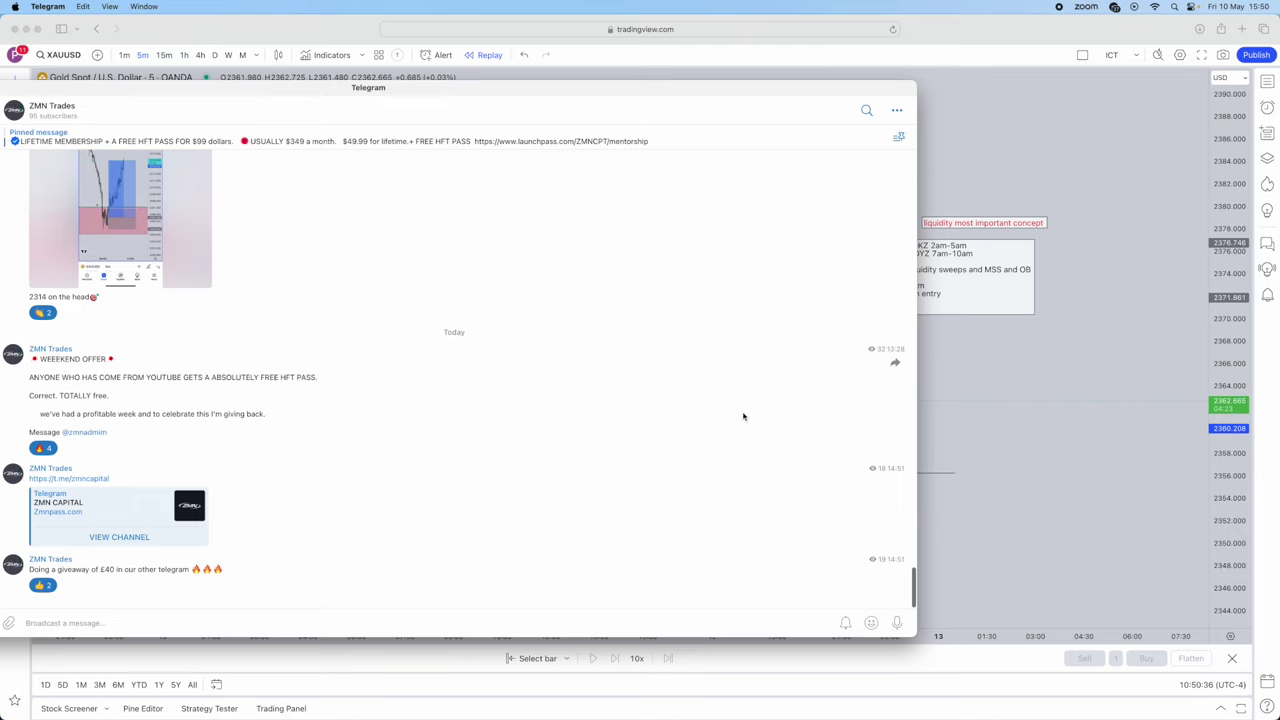
pyautogui.press('cmd+m')
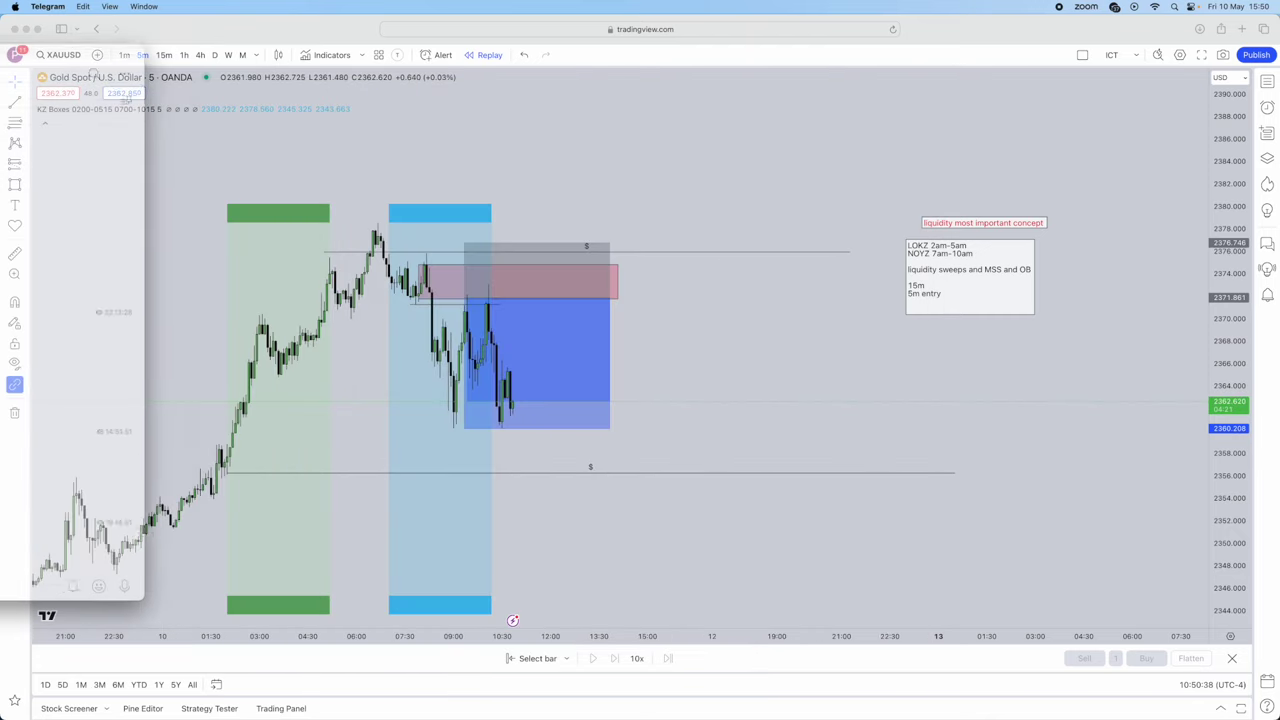